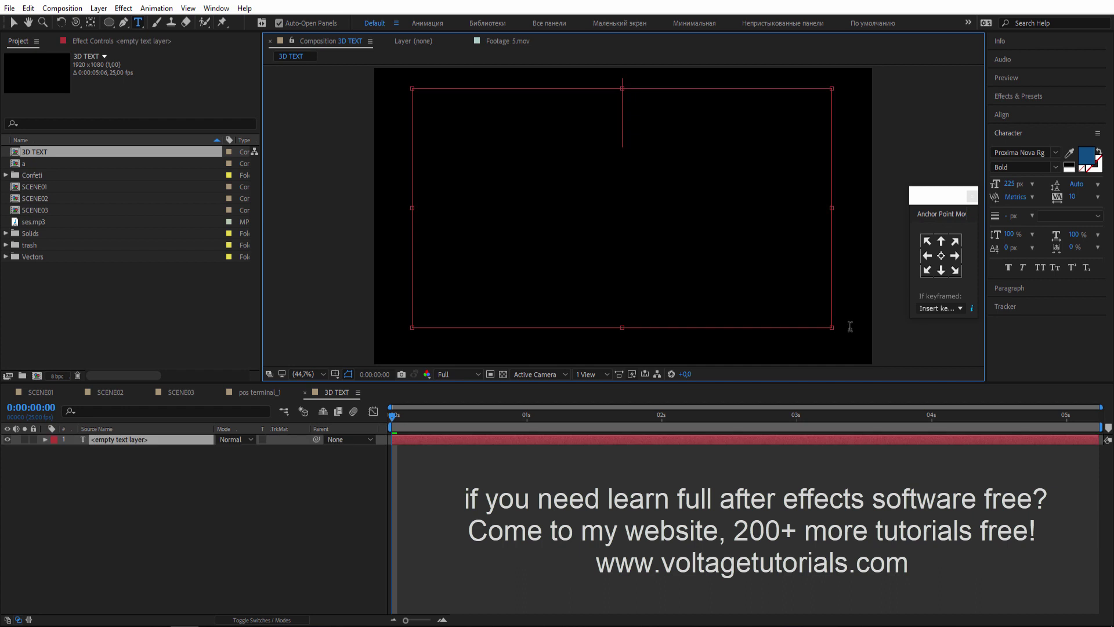
- Enter the text "50 AZN", "QAZANMAQ" and "ŞANSI" on three lines in the empty text layer
type("50 AZN")
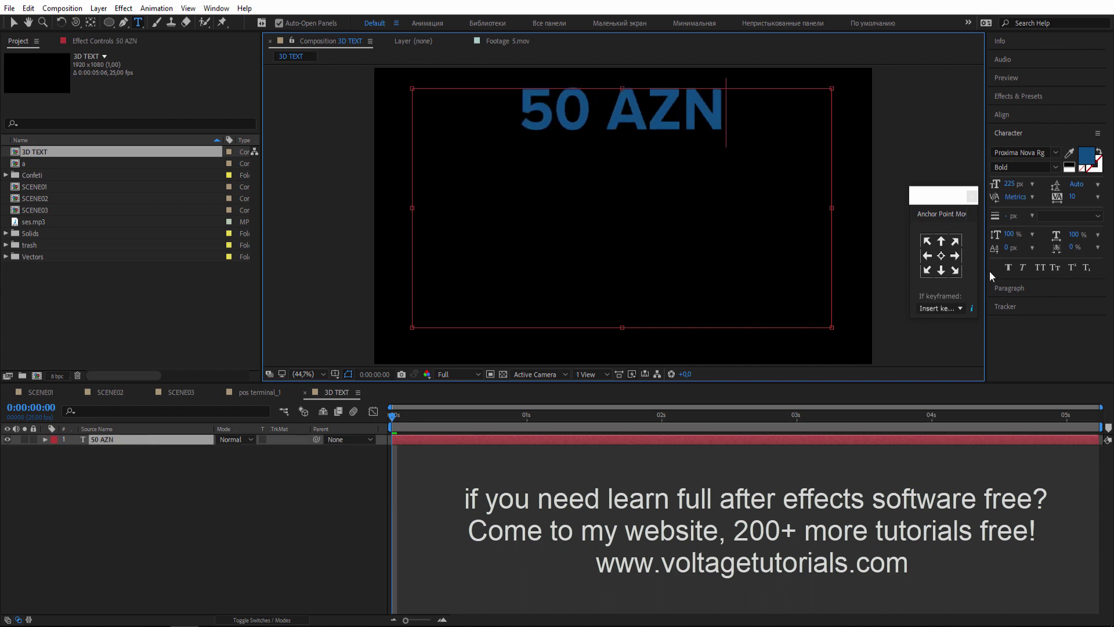
key("ctrl+a")
left_click(1056, 168)
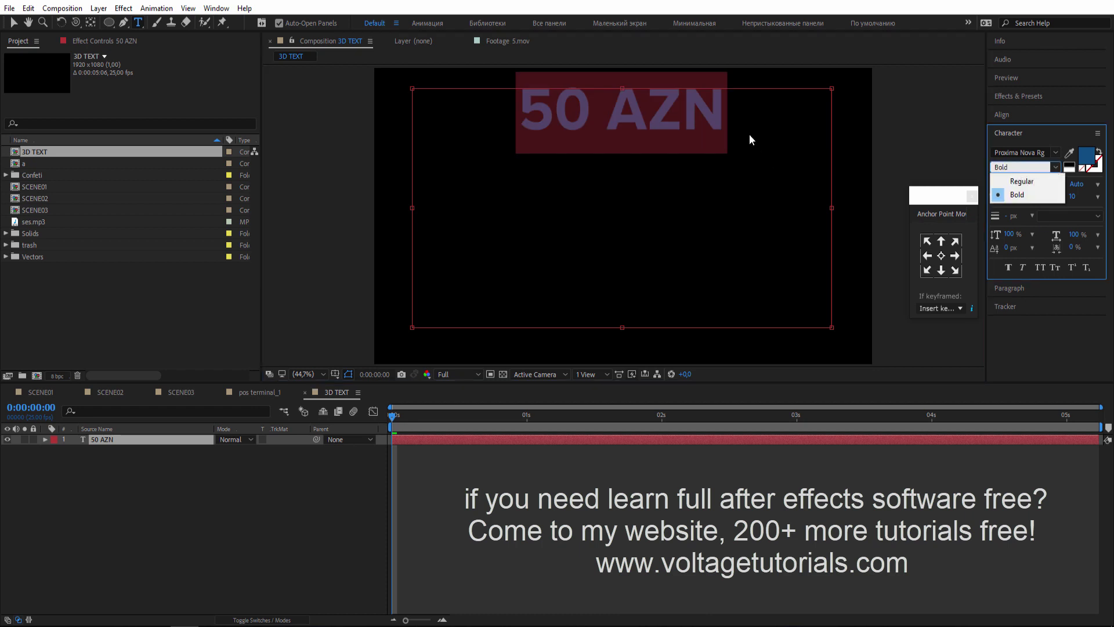
left_click(726, 118)
key("Return")
type("QAZANMAQ")
key("Return")
type("ŞANSI")
- Set the font size of all three text lines to 175 px and the leading to 156 px
key("ctrl+a")
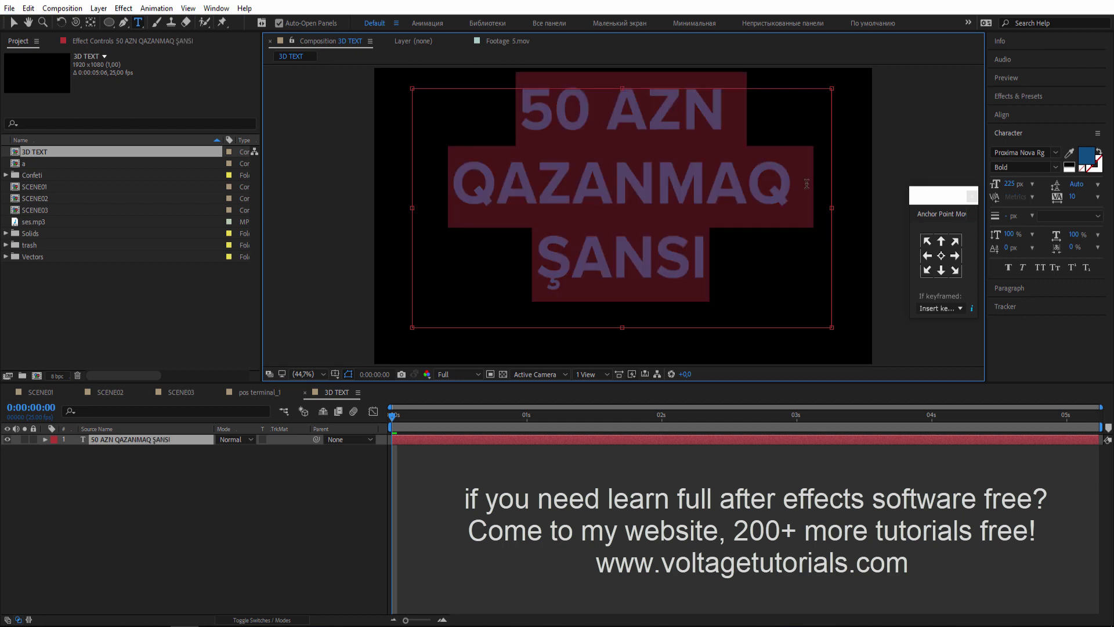
left_click_drag(996, 184, 986, 186)
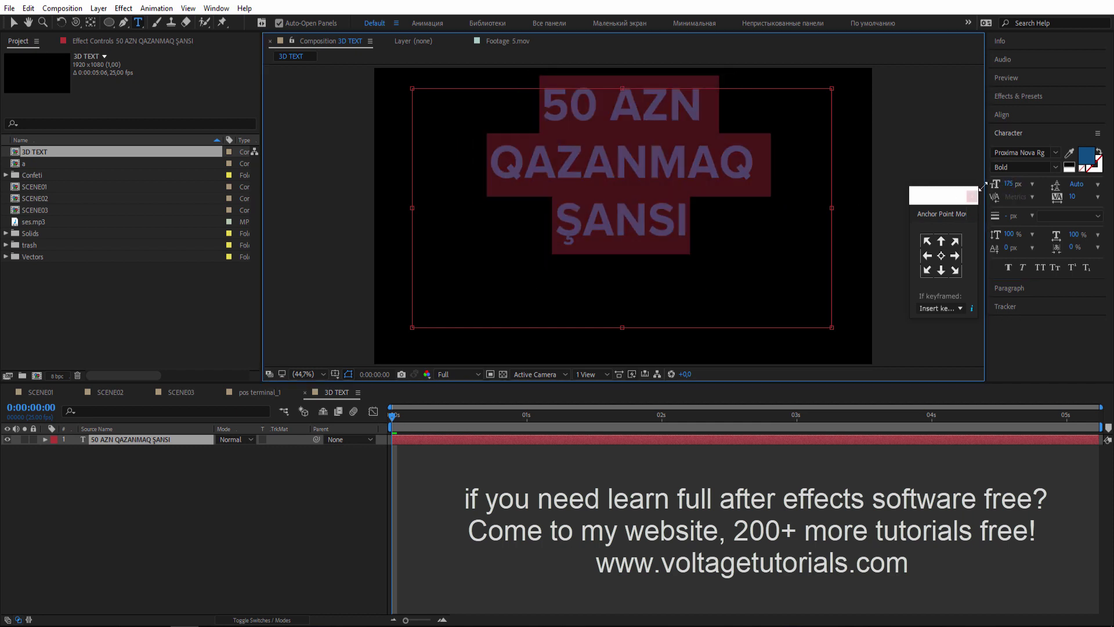
mouse_move(1074, 198)
left_mouse_down()
mouse_move(1071, 185)
mouse_move(1021, 184)
mouse_move(1063, 185)
left_mouse_up()
- Enlarge only the word "ŞANSI" to 352 px with 279 px leading so it matches the width of "QAZANMAQ"
left_click(666, 196)
left_click_drag(687, 200, 494, 174)
left_click(650, 199)
left_click_drag(592, 191, 556, 191)
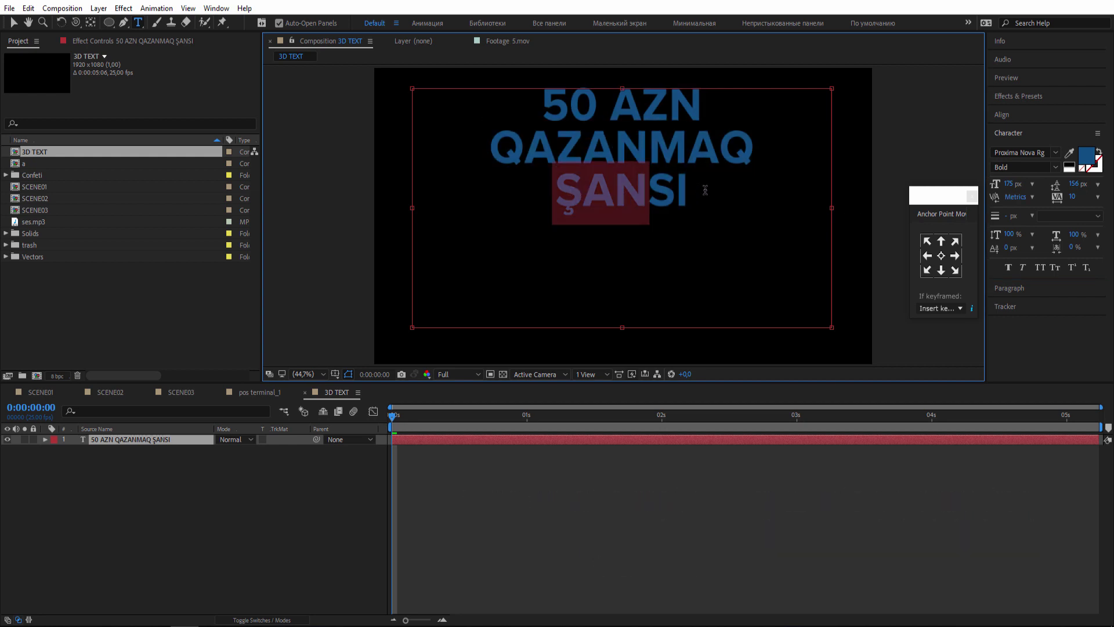
double_click(747, 191)
left_click(687, 190)
double_click(649, 195)
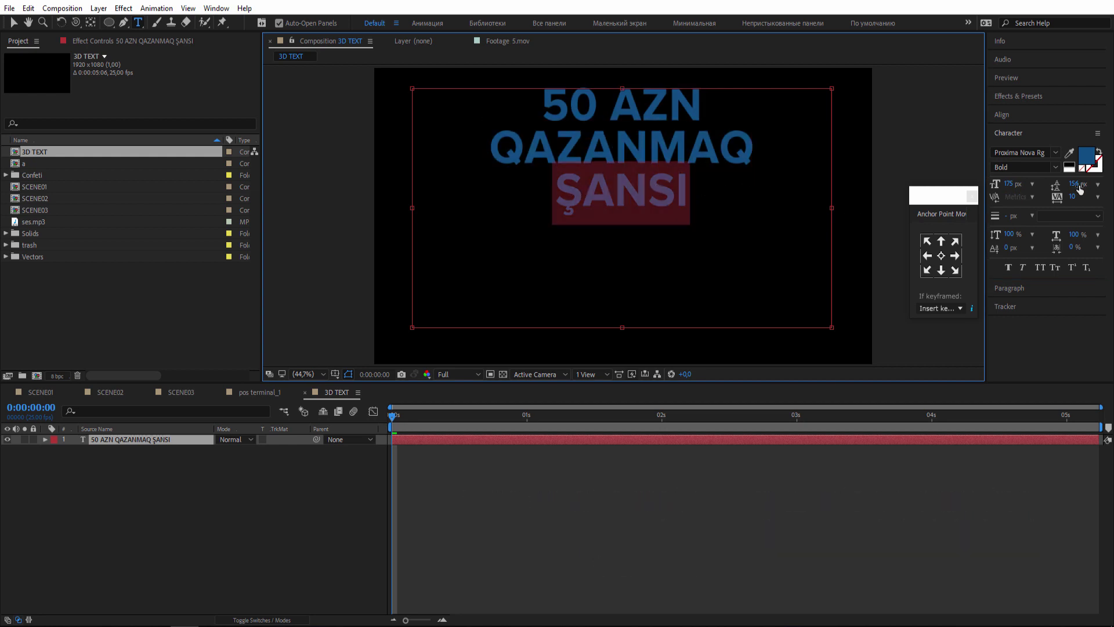
left_click_drag(1010, 185, 1097, 183)
left_click(736, 203)
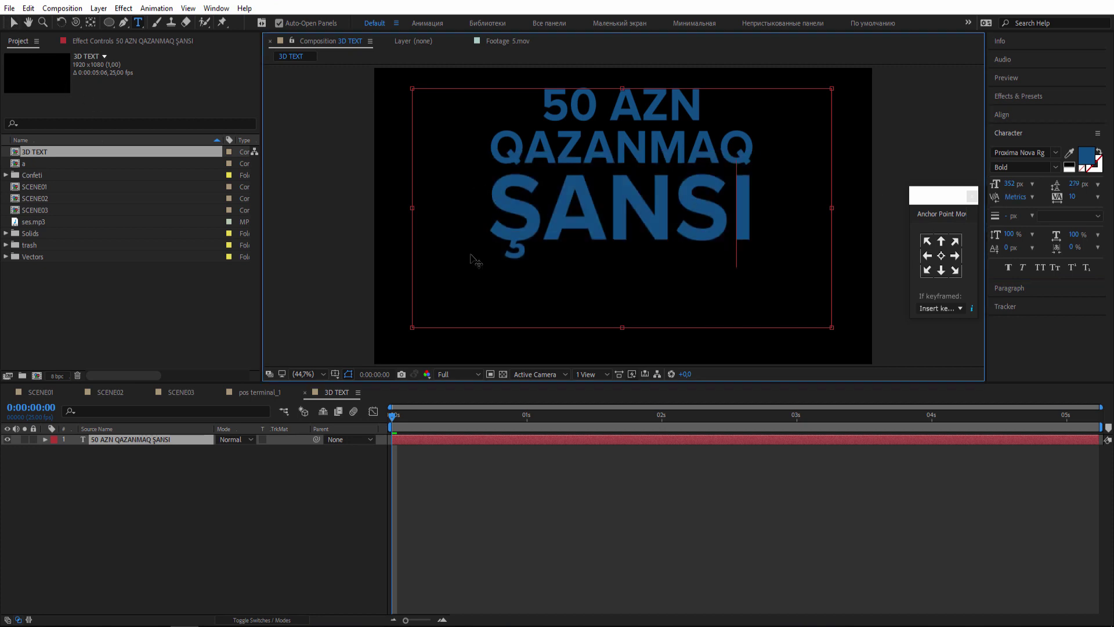
- Shrink the text box from below and from its left side to fit closely around the three lines
left_click_drag(621, 325, 625, 259)
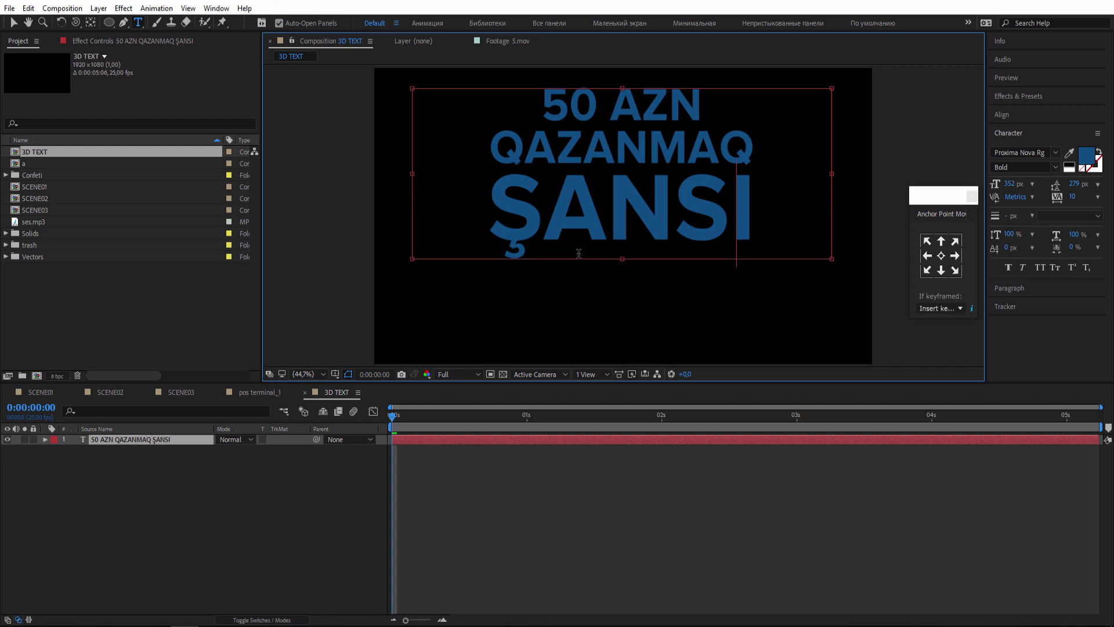
left_click_drag(411, 173, 559, 179)
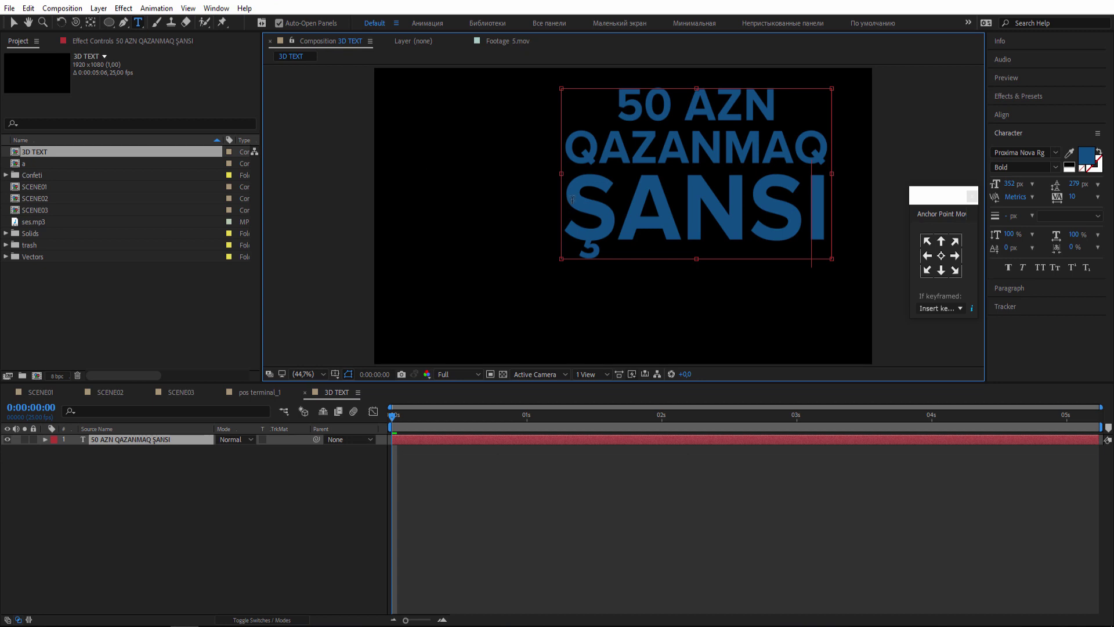
left_click(14, 22)
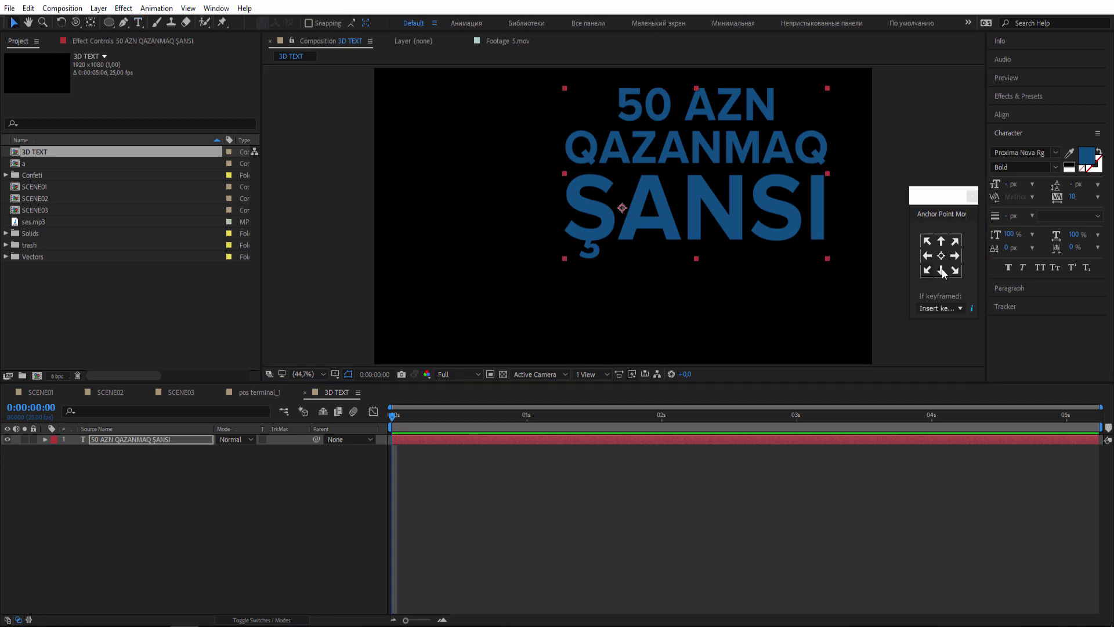
- Move the text block to the middle of the composition and save the project
scroll(594, 298, "down", 2)
left_click_drag(657, 205, 620, 228)
left_click(240, 550)
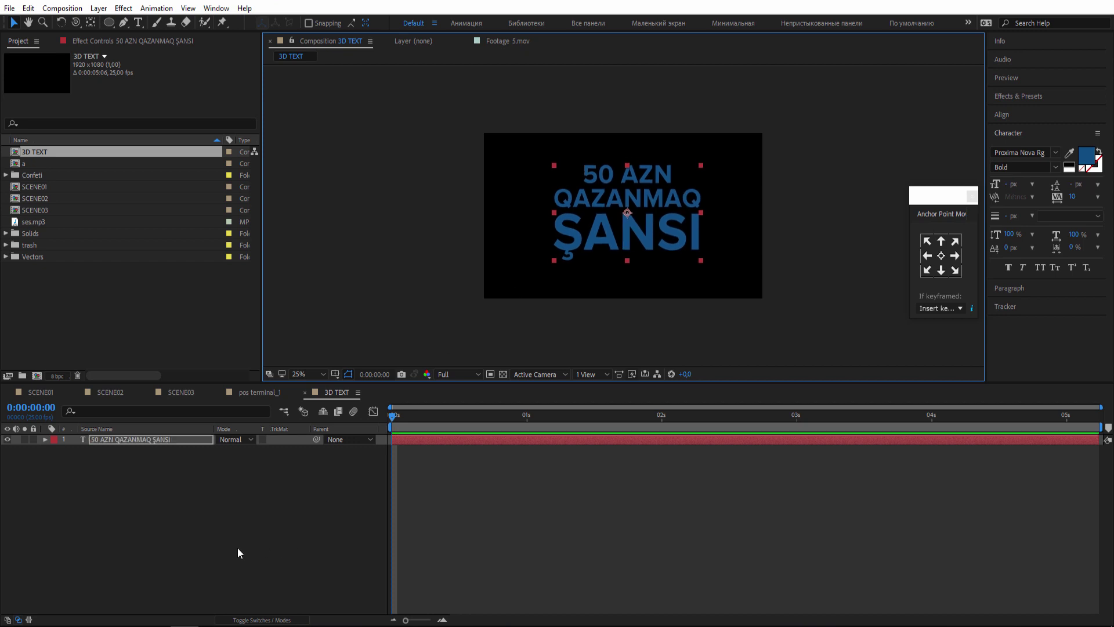
key("ctrl+s")
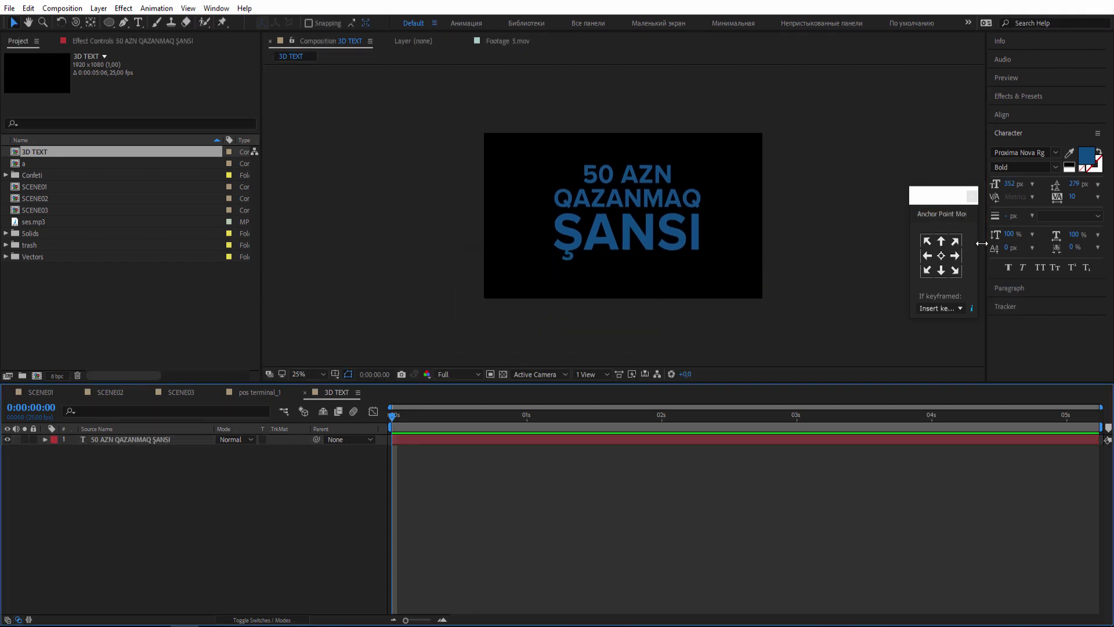
- Hide the "50 AZN QAZANMAQ ŞANSI" text layer in the composition
left_click_drag(941, 204, 918, 185)
left_click(660, 216)
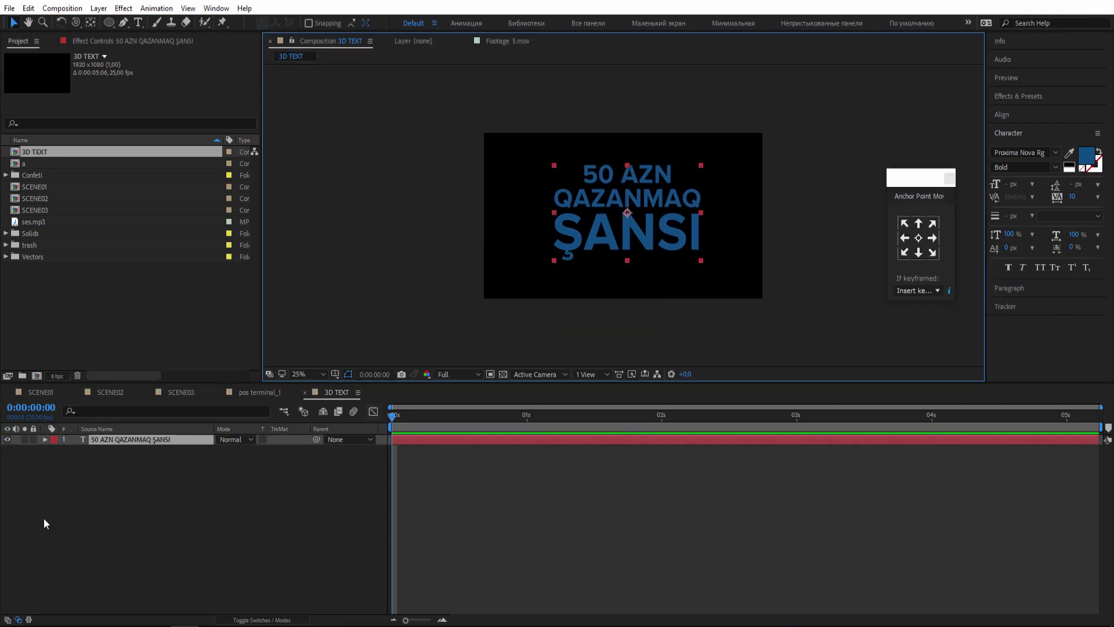
left_click(8, 441)
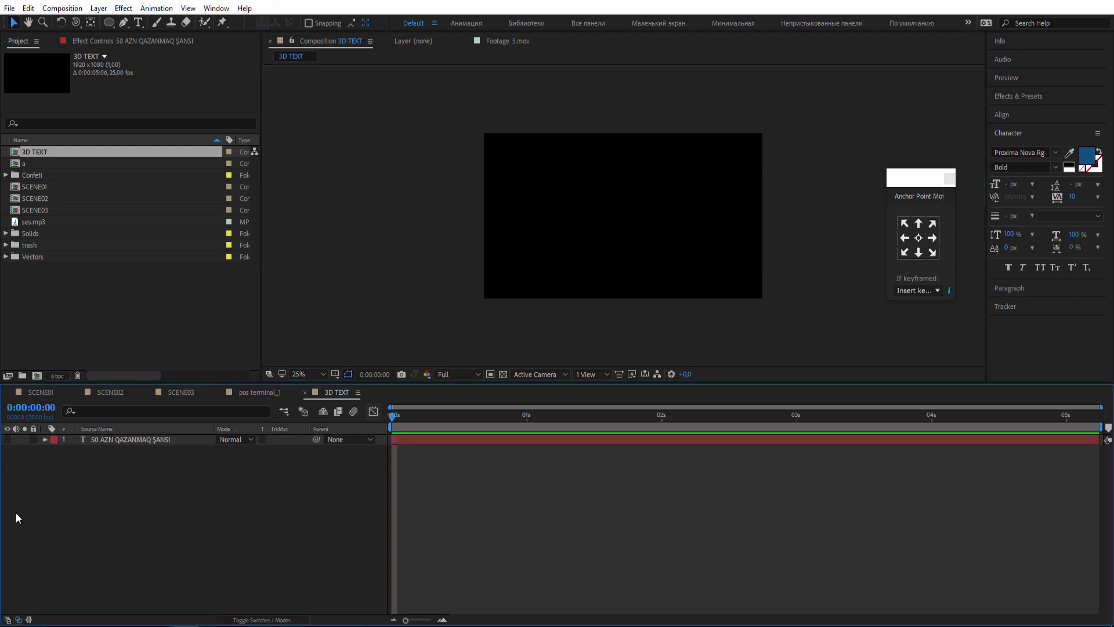
- Create a new solid layer named "Element 3D" in the 3D TEXT composition
right_click(193, 490)
mouse_move(290, 355)
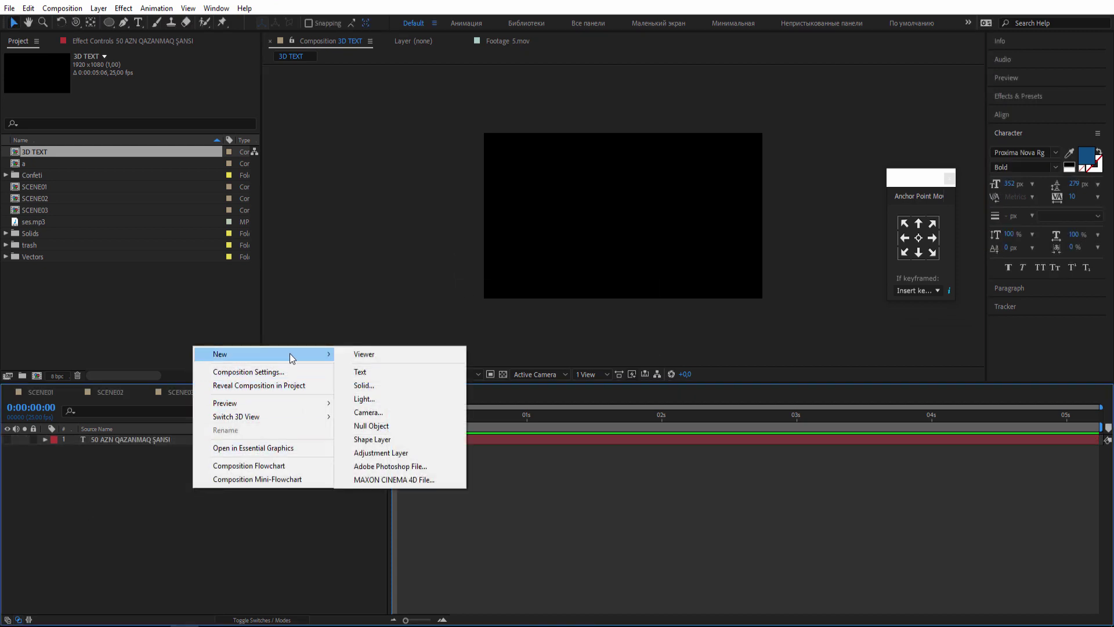
left_click(406, 384)
type("Element 3D")
left_click(457, 522)
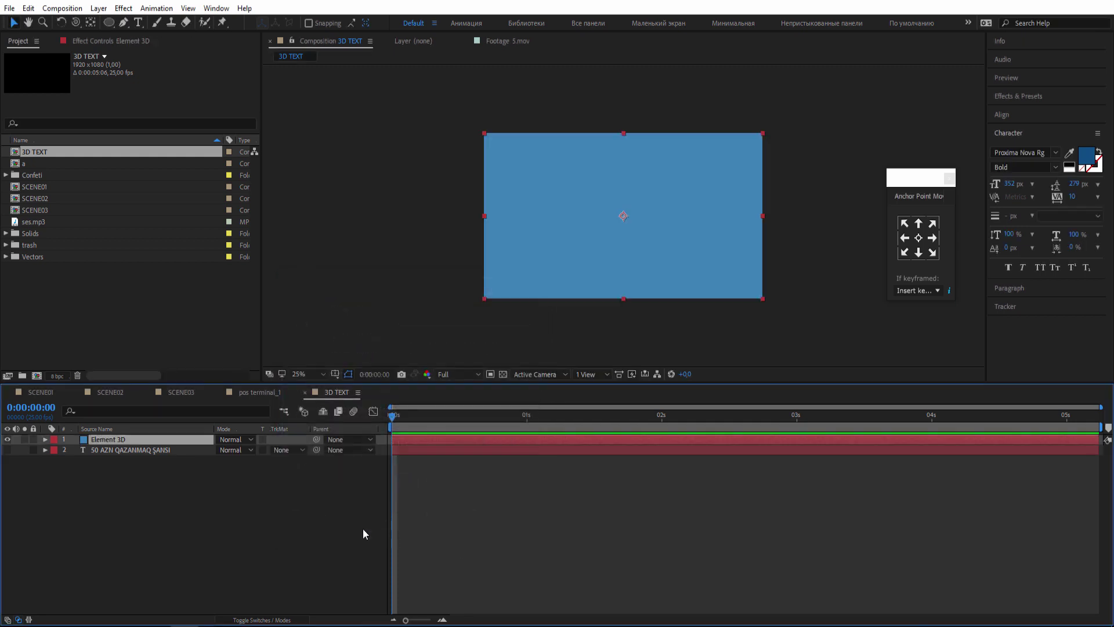
- Find the Video Copilot Element effect and apply it to the Element 3D solid
left_click(1024, 96)
left_click(1023, 112)
type("element")
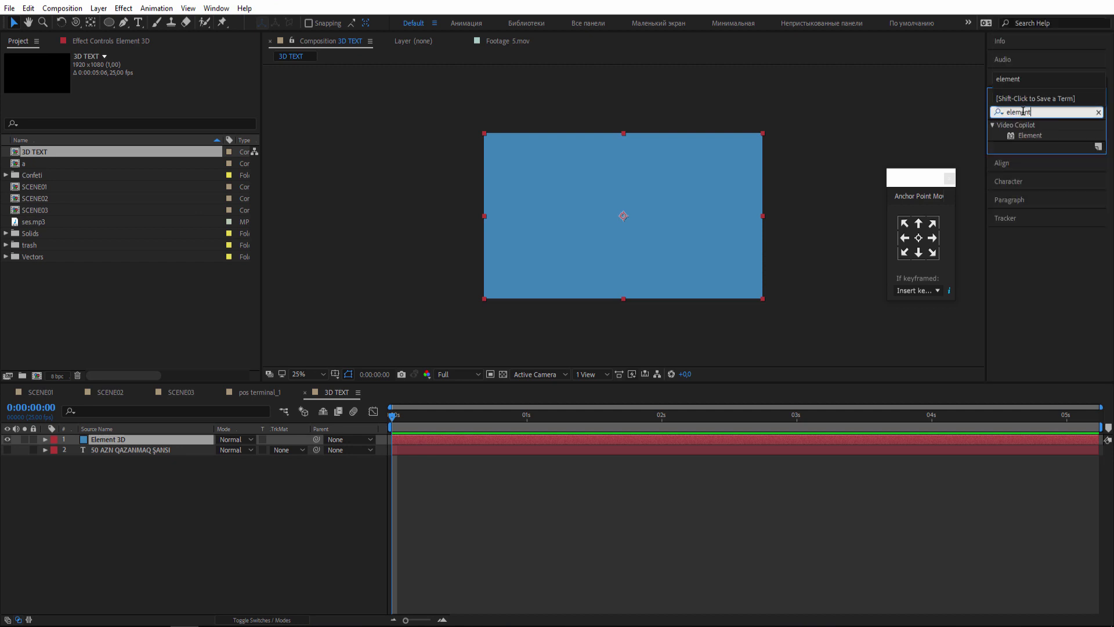
left_click_drag(1033, 137, 139, 441)
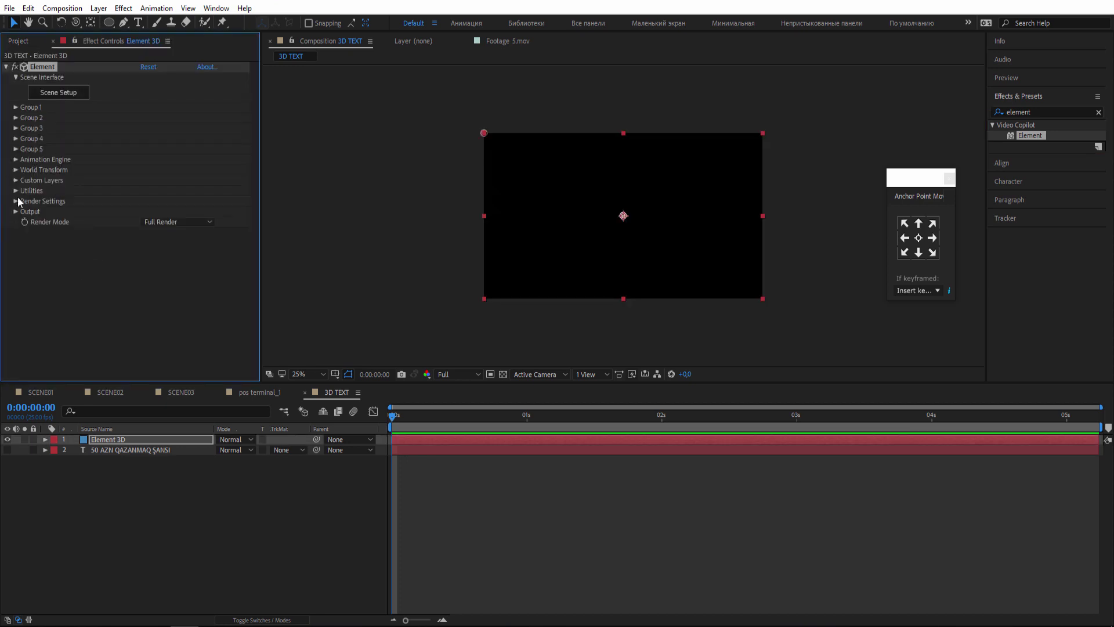
- Assign the "50 AZN QAZANMAQ ŞANSI" text layer as Path Layer 1 in the Element effect's custom text and masks
left_click(16, 180)
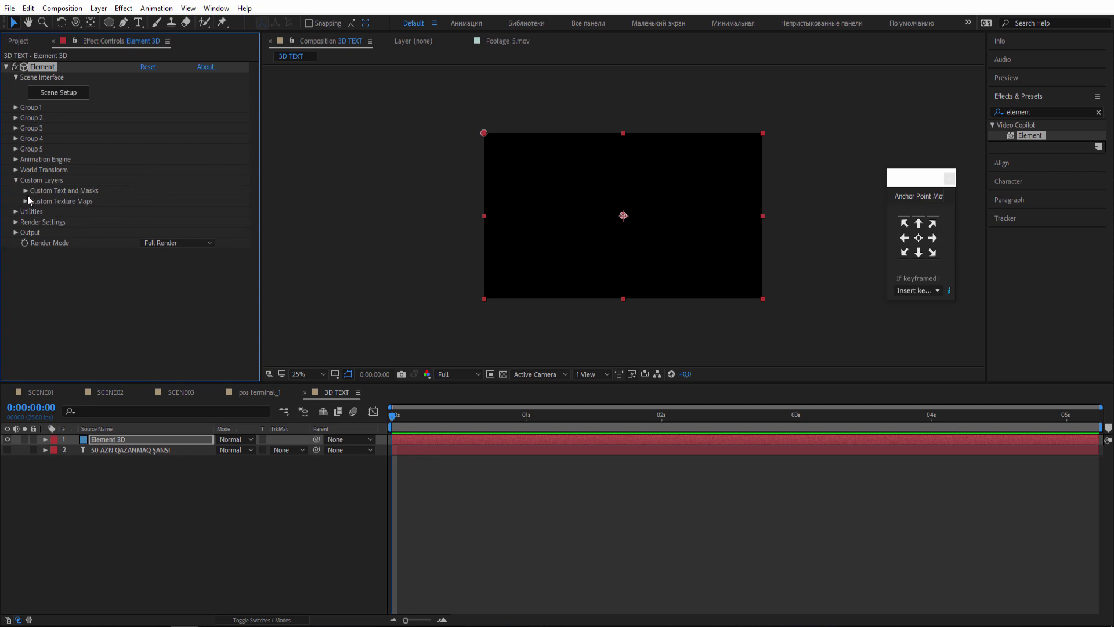
left_click(26, 190)
left_click(152, 202)
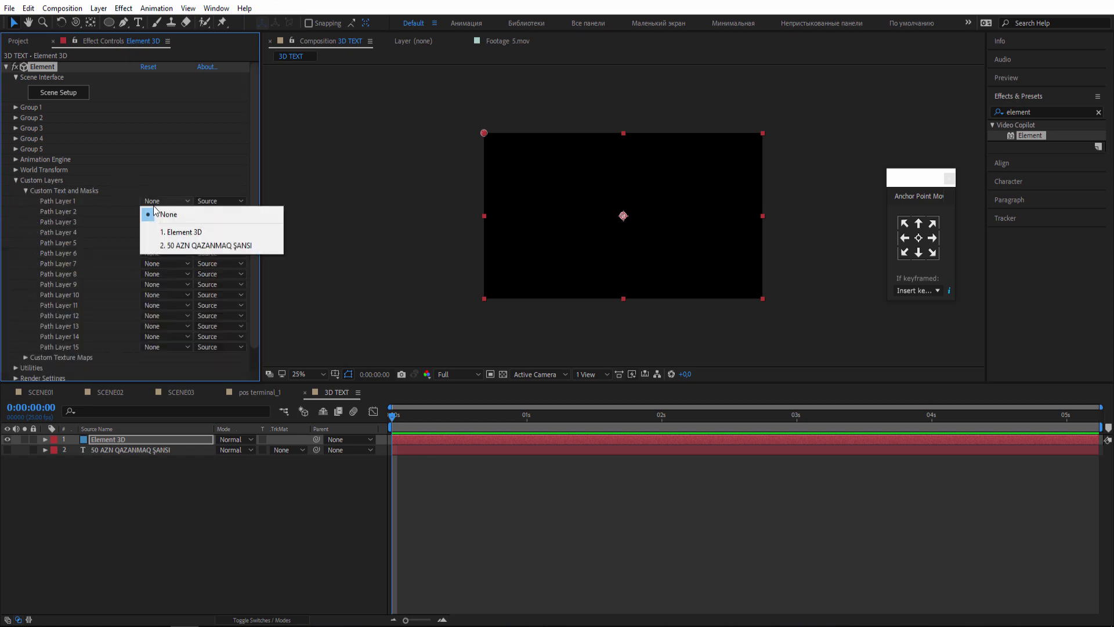
left_click(160, 249)
left_click(16, 181)
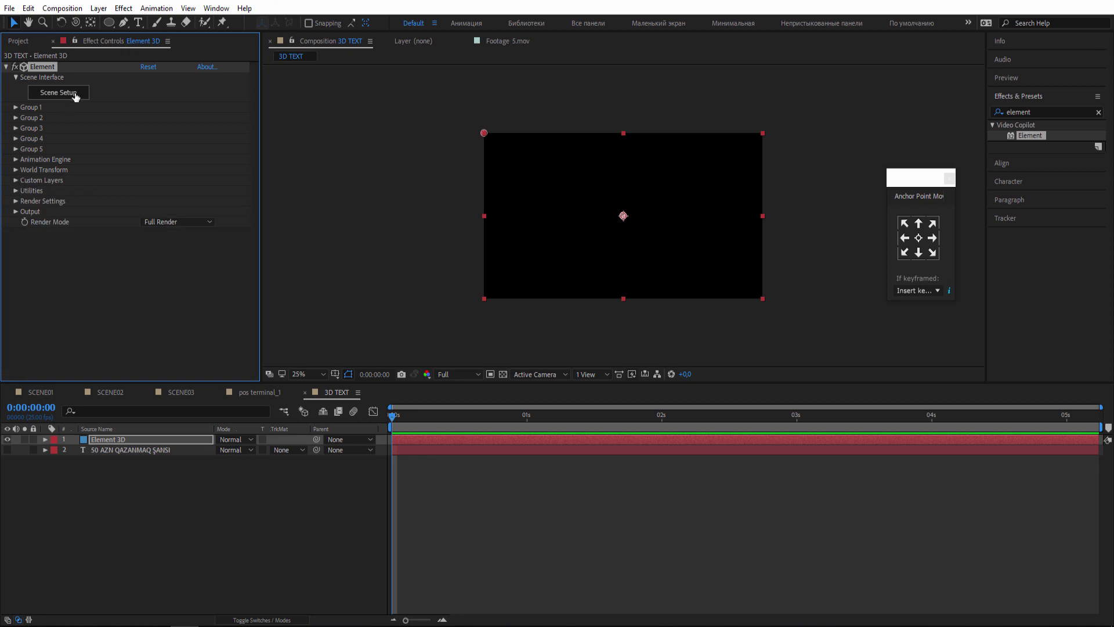
- Extrude the custom text path in Element's Scene Setup and set its Bevel Scale to 7.89
left_click(75, 93)
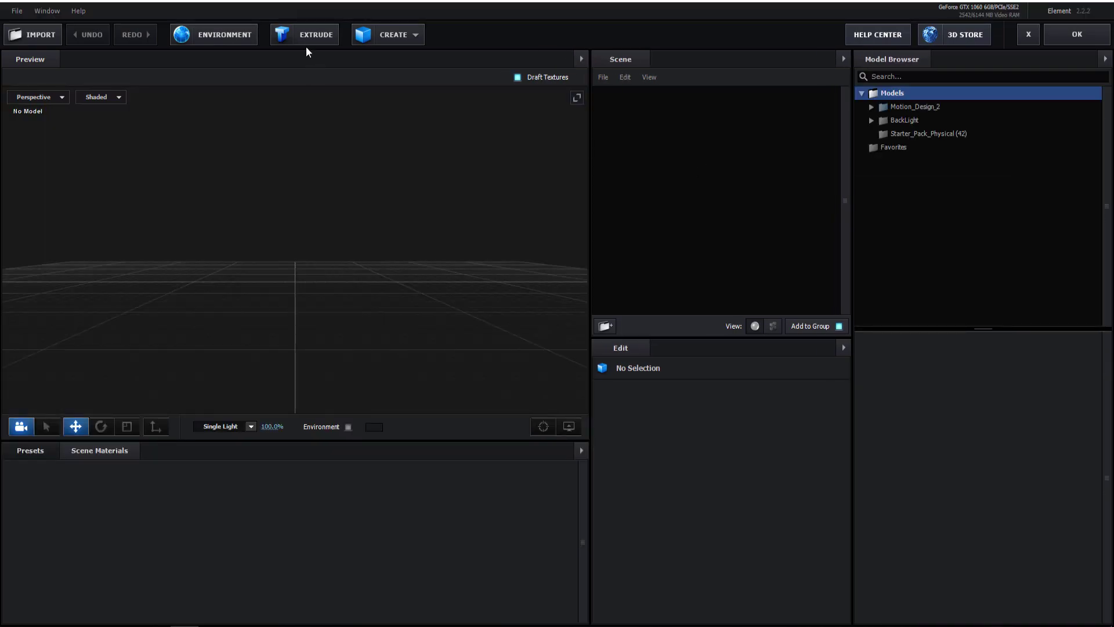
left_click(307, 35)
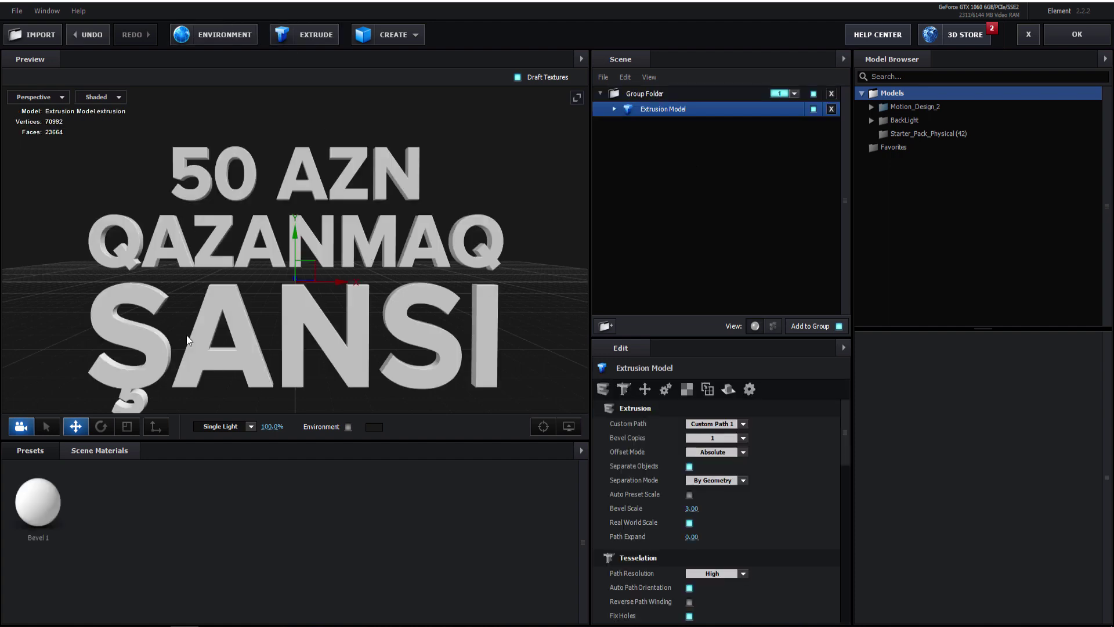
left_click_drag(186, 331, 263, 307)
left_click_drag(452, 354, 963, 497)
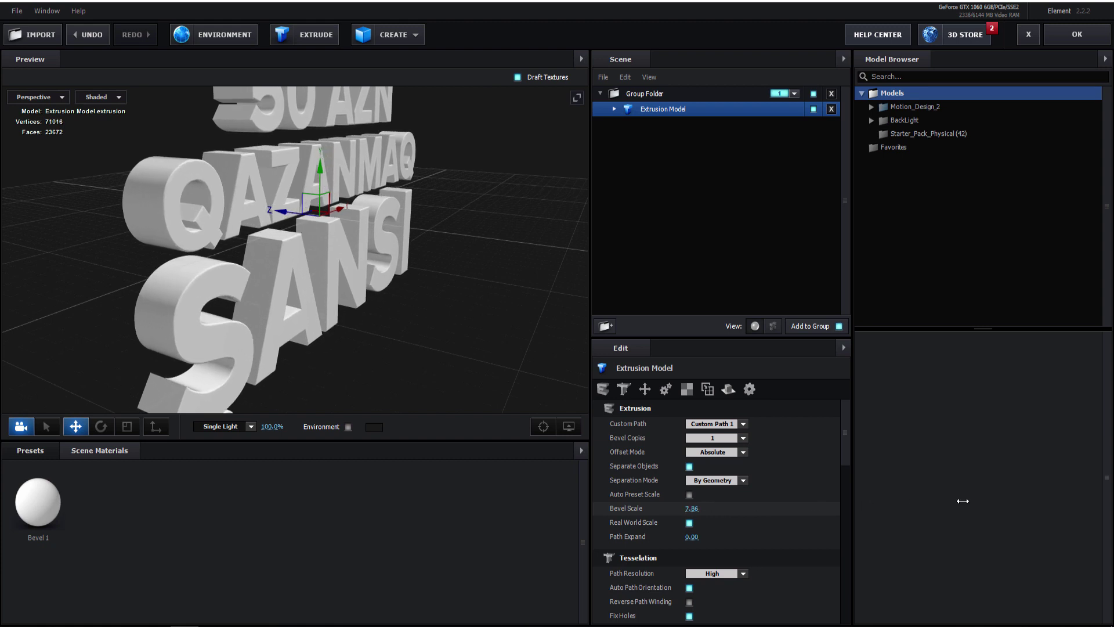
left_click_drag(380, 319, 310, 310)
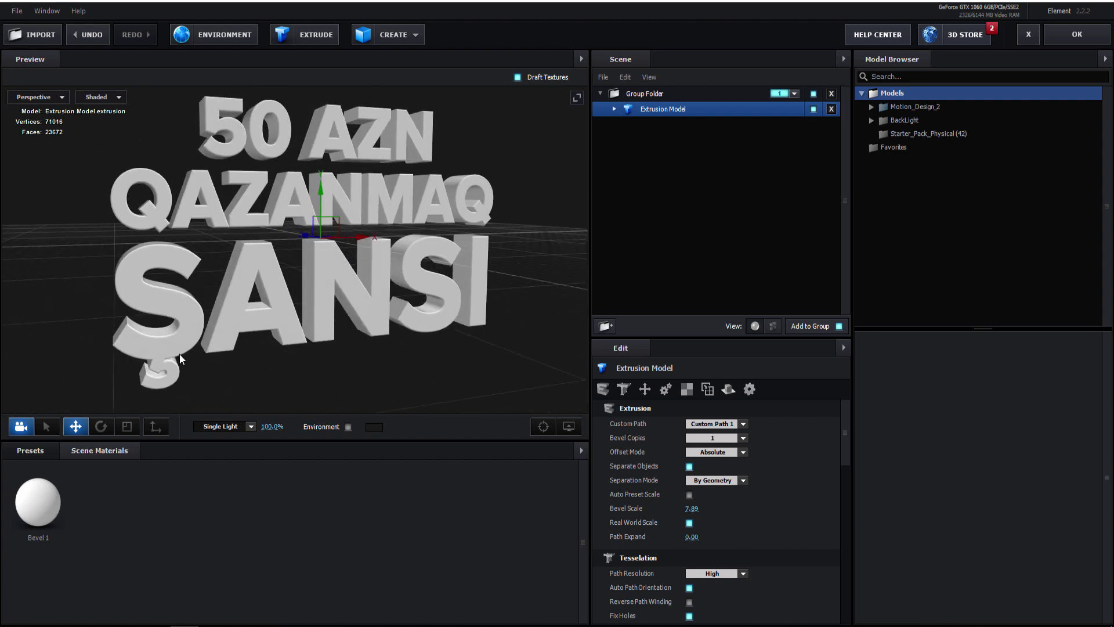
- Apply the Flat_Color material from the Physical material presets to the extruded text
left_click(49, 457)
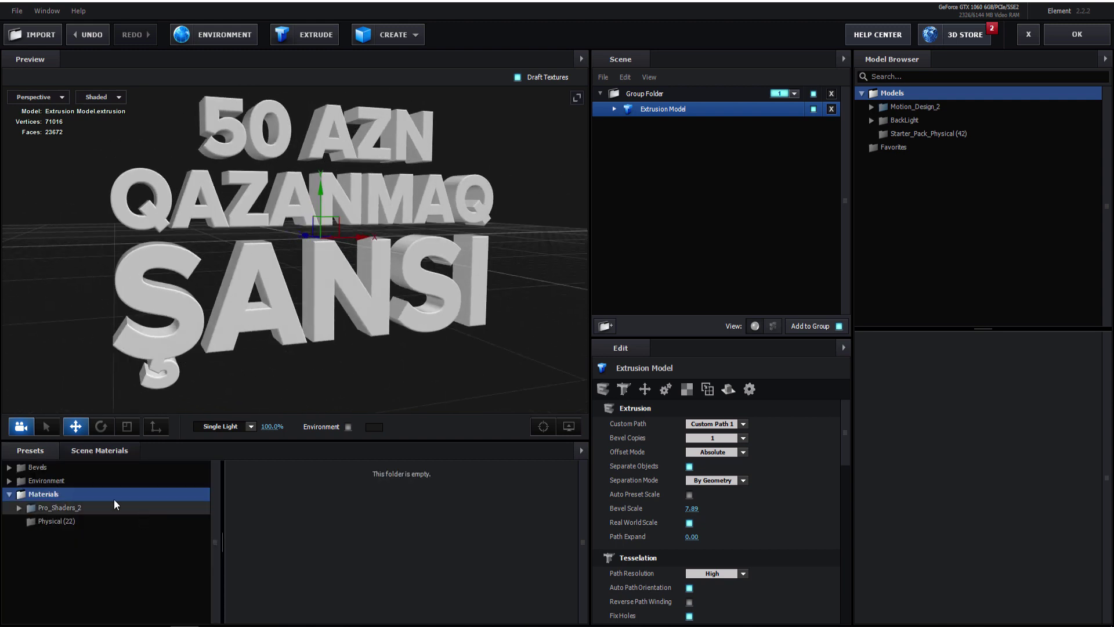
left_click(56, 519)
scroll(339, 551, "down", 2)
left_click_drag(275, 536, 255, 288)
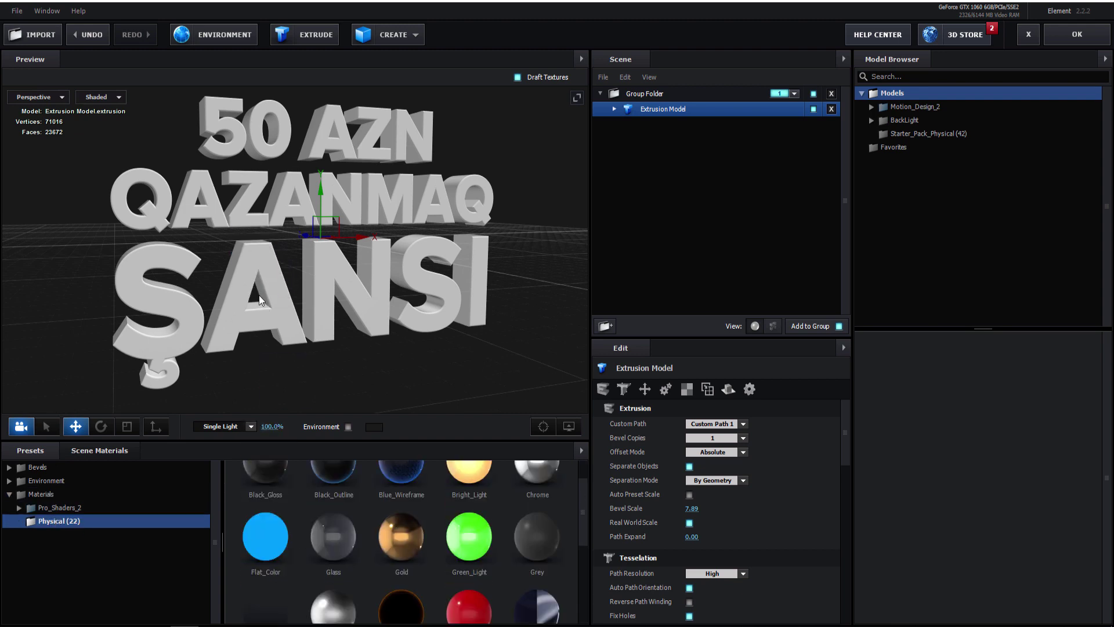
left_click_drag(265, 536, 241, 262)
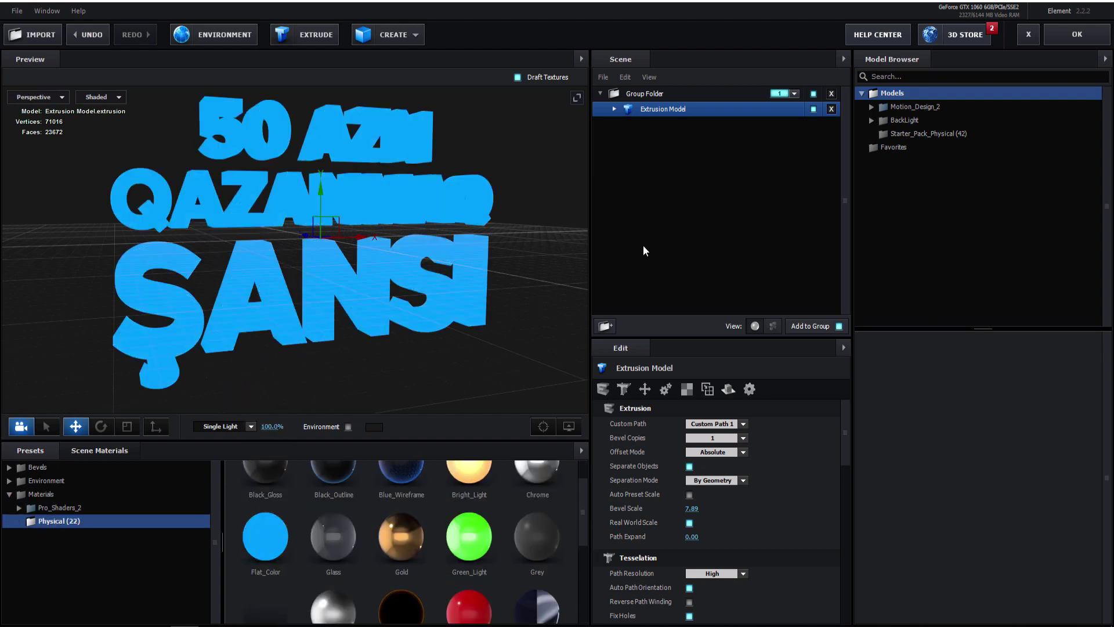
- Select the extrusion model's Flat_Color material and raise its Diffuse to 2.92
left_click(614, 108)
left_click(627, 124)
scroll(656, 513, "down", 10)
left_click_drag(691, 525, 848, 527)
left_click_drag(190, 243, 409, 329)
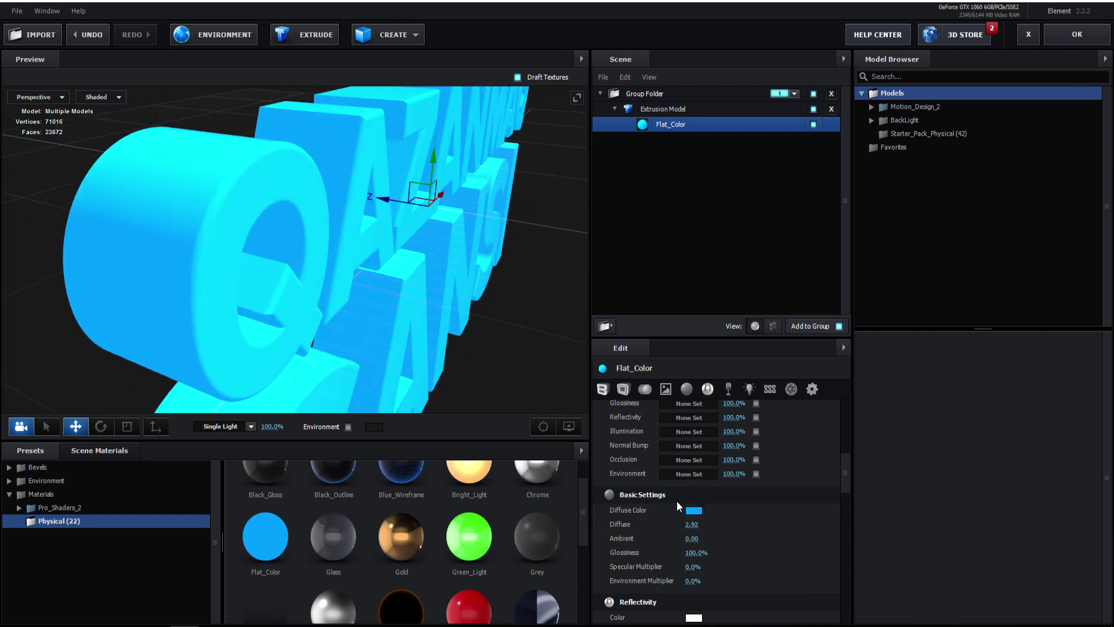
- Try the non-physical shader type on the Flat_Color material with Diffuse at 2.08
scroll(677, 506, "down", 3)
left_click(673, 521)
left_click(705, 526)
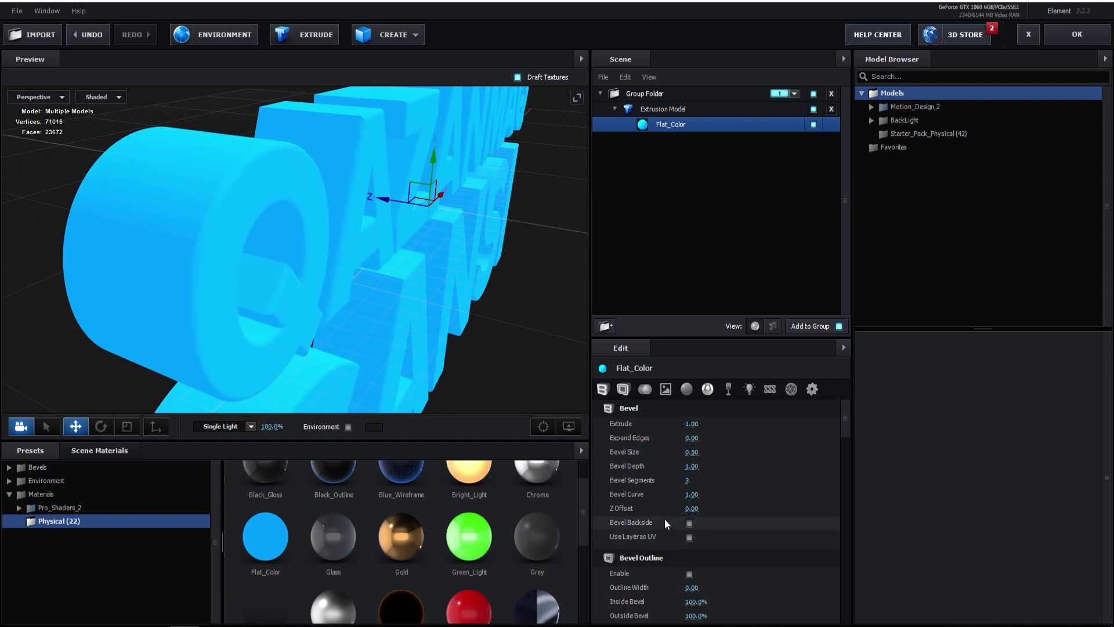
scroll(452, 324, "down", 5)
scroll(397, 309, "up", 4)
left_click_drag(452, 324, 487, 371)
scroll(642, 555, "down", 5)
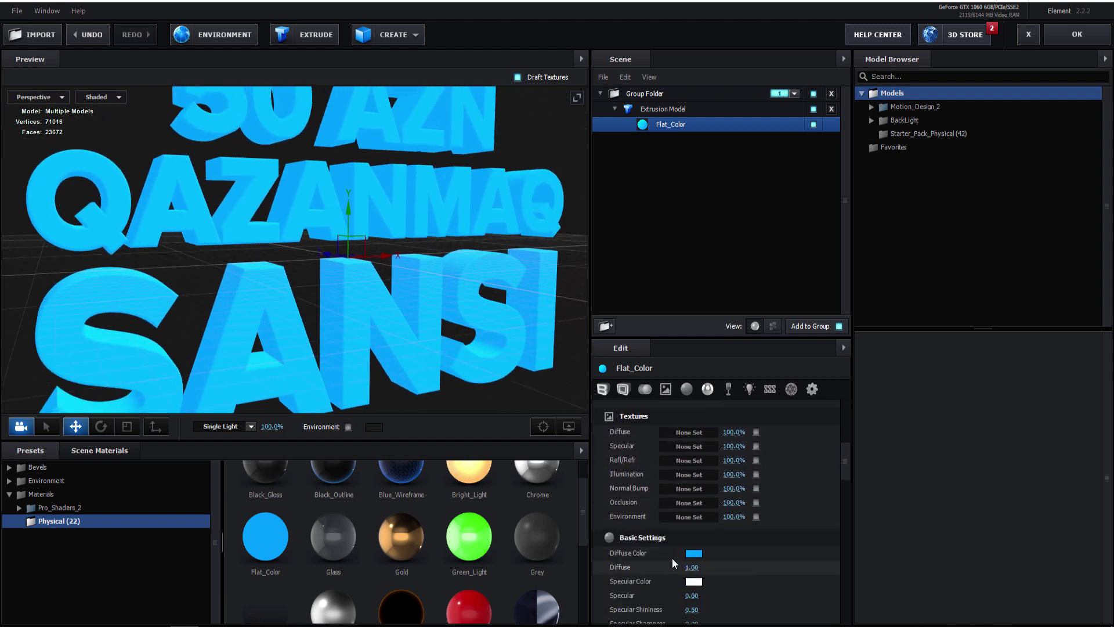
left_click_drag(691, 569, 731, 565)
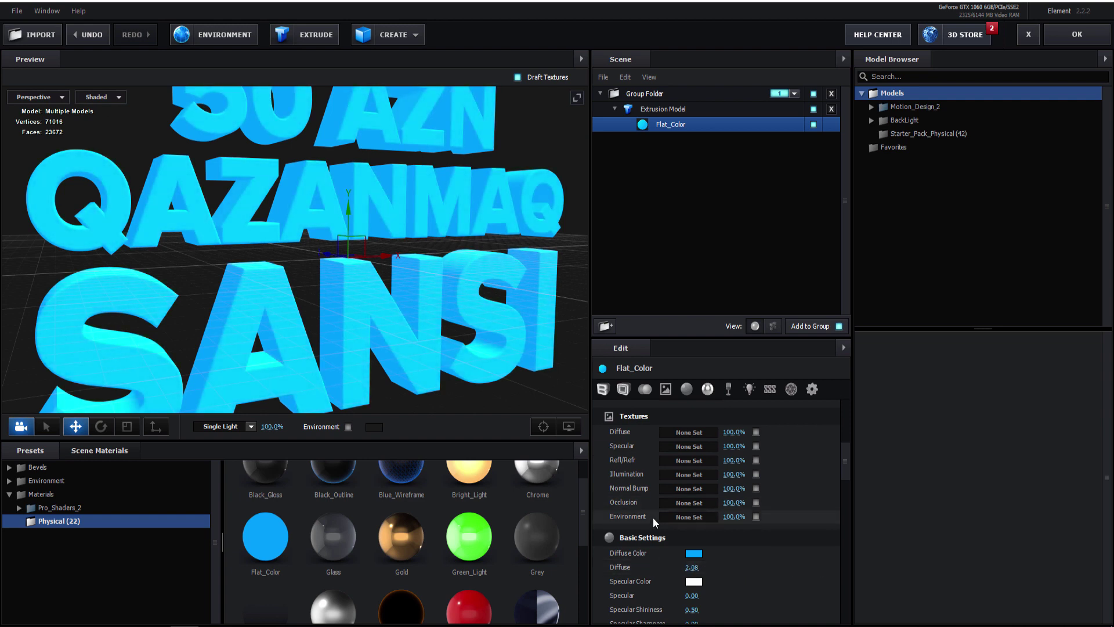
- Switch the Flat_Color material type back to Physical Shader
scroll(656, 522, "up", 3)
left_click(688, 524)
left_click(681, 541)
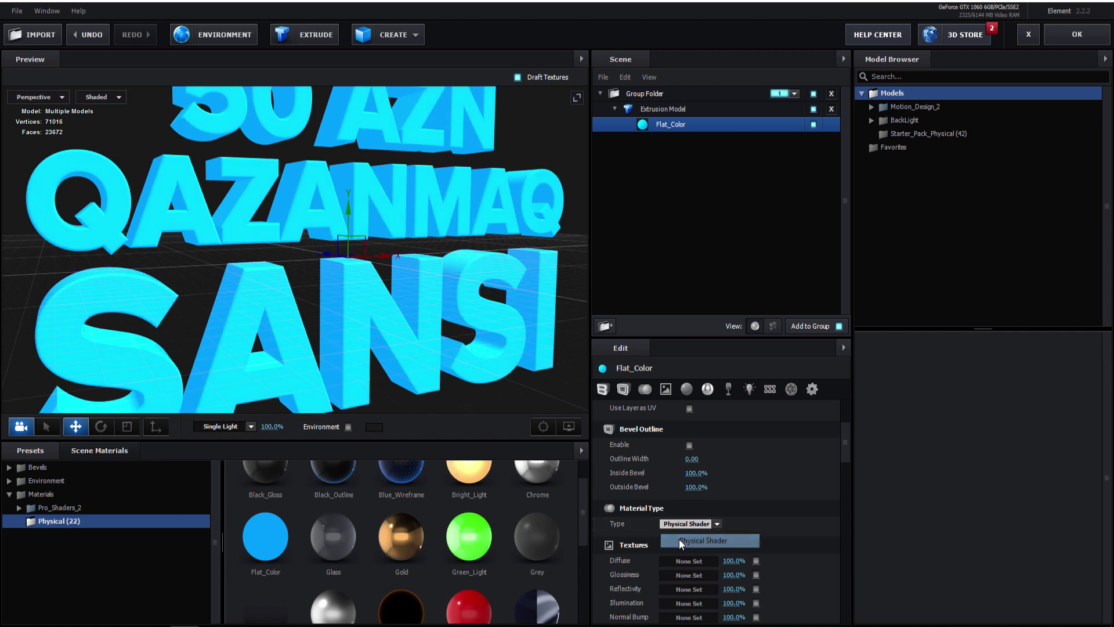
- Change the Flat_Color material's Diffuse Color to a light blue-grey and set its Diffuse to 4.12
scroll(609, 527, "down", 5)
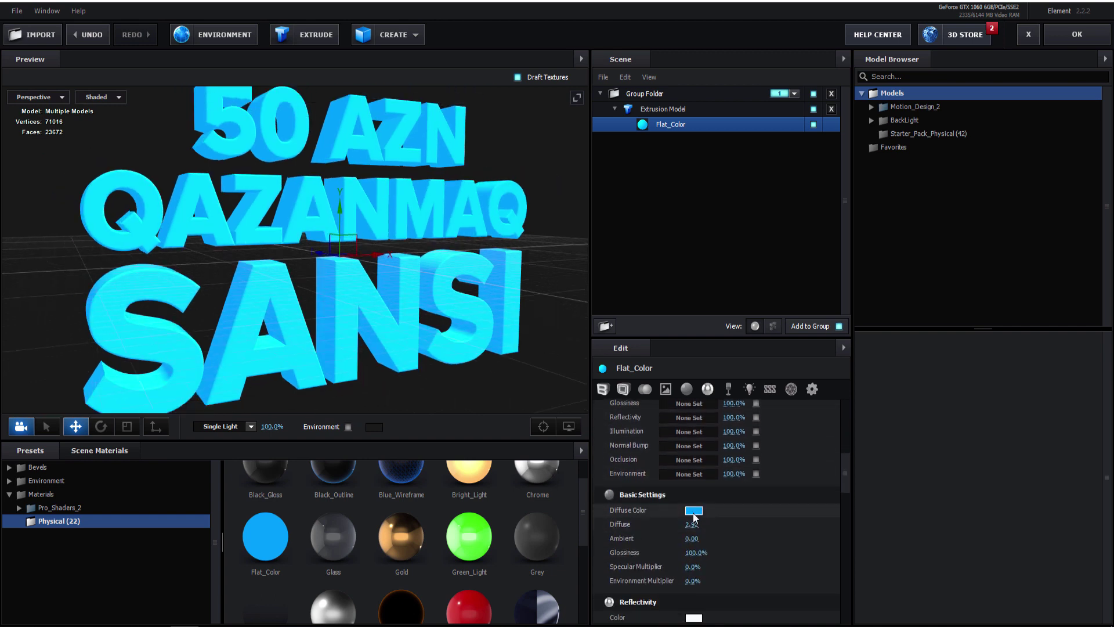
left_click(694, 511)
mouse_move(712, 464)
left_mouse_down()
mouse_move(639, 451)
mouse_move(613, 474)
left_mouse_up()
left_click(785, 598)
left_click_drag(429, 348, 387, 313)
left_click_drag(691, 524, 656, 524)
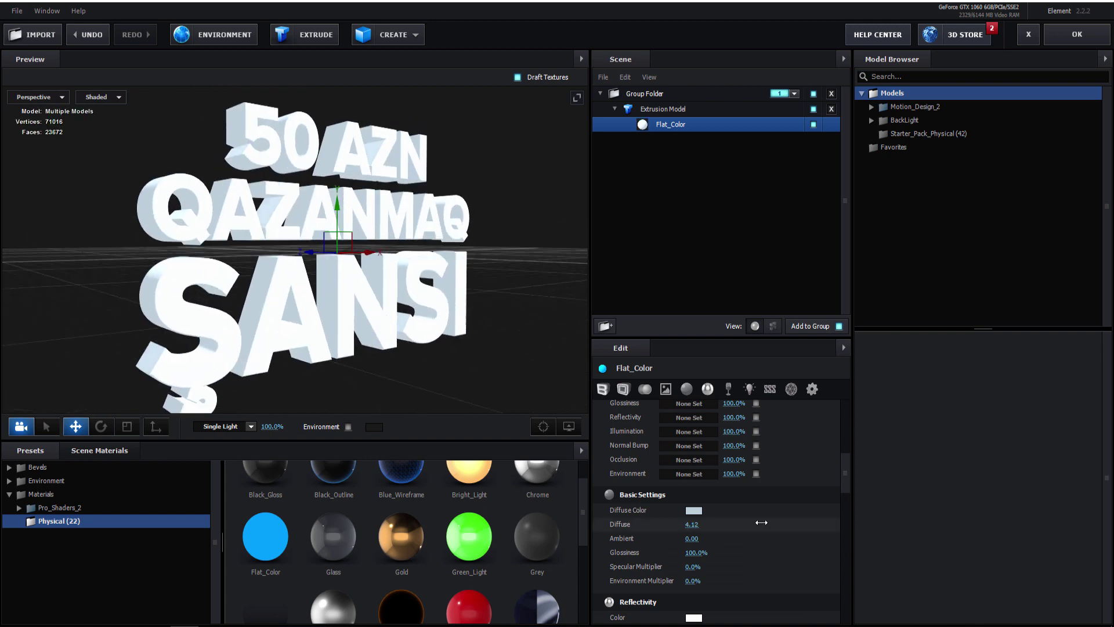
- Set the Flat_Color material's Diffuse to 2.26 and change its Diffuse Color to a neutral grey
mouse_move(335, 489)
left_mouse_down()
mouse_move(244, 482)
mouse_move(612, 476)
mouse_move(329, 465)
mouse_move(360, 464)
left_mouse_up()
scroll(388, 347, "down", 2)
left_click_drag(387, 348, 347, 356)
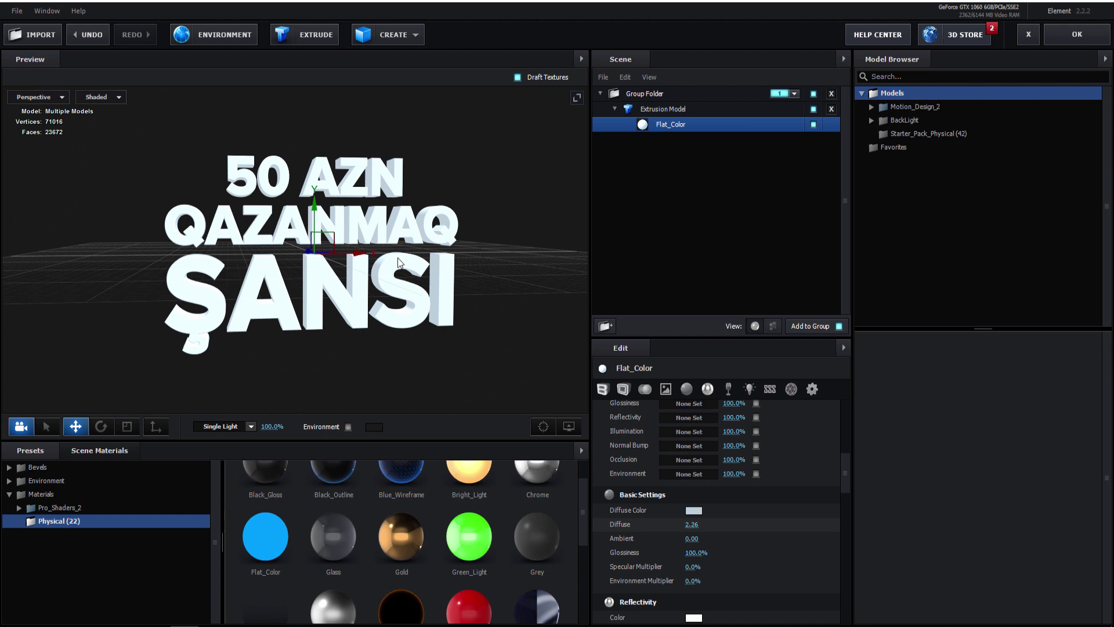
scroll(346, 353, "up", 2)
left_click(694, 510)
left_click_drag(752, 569, 752, 589)
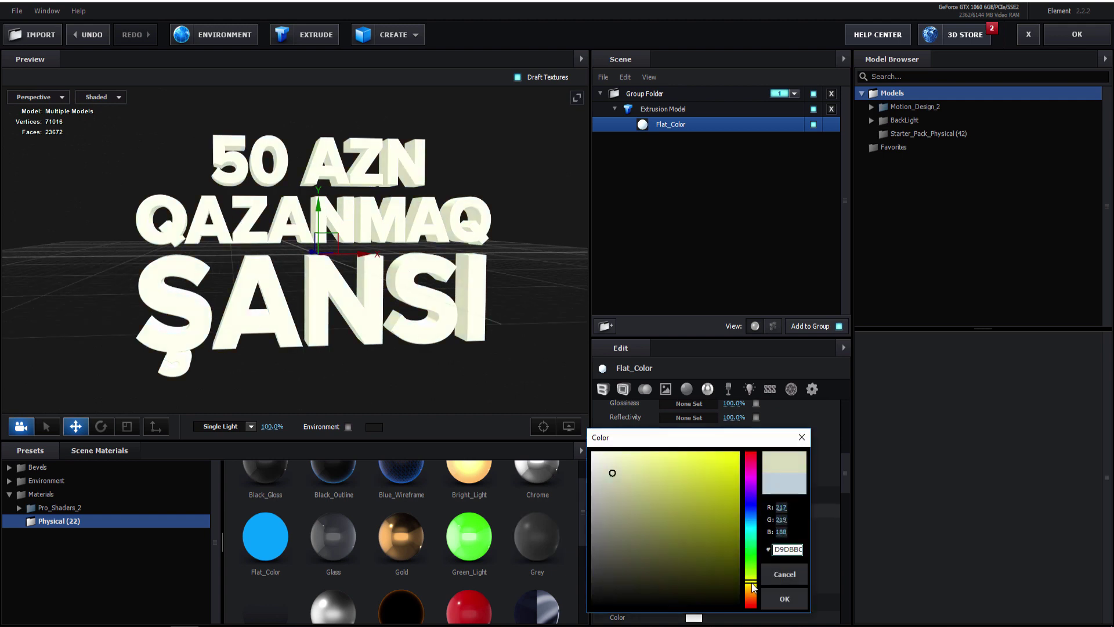
left_click_drag(603, 462, 592, 501)
left_click(784, 599)
left_click_drag(441, 349, 358, 343)
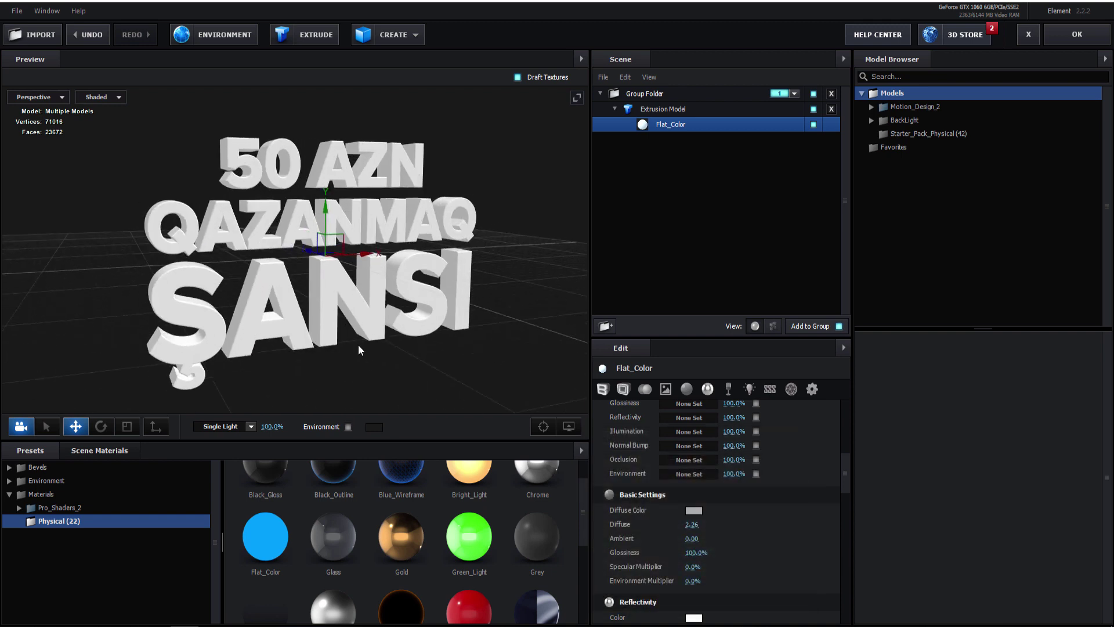
- Set the Extrusion Model's Path Expand to 1.58 and accept the scene setup
scroll(423, 314, "up", 6)
left_click_drag(262, 305, 312, 317)
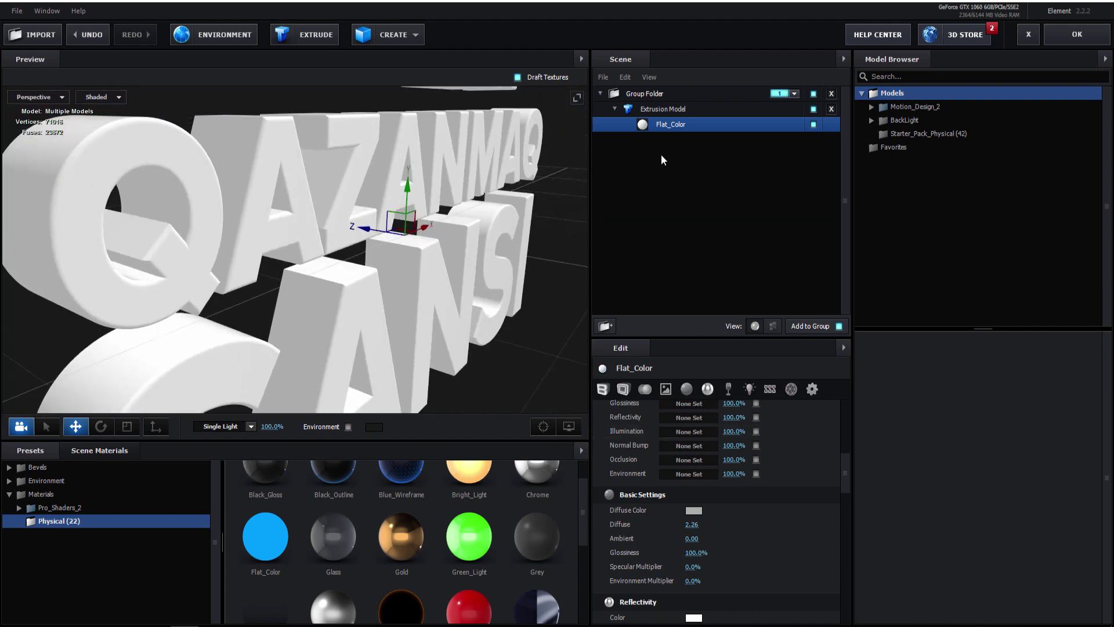
left_click(666, 110)
scroll(639, 450, "down", 1)
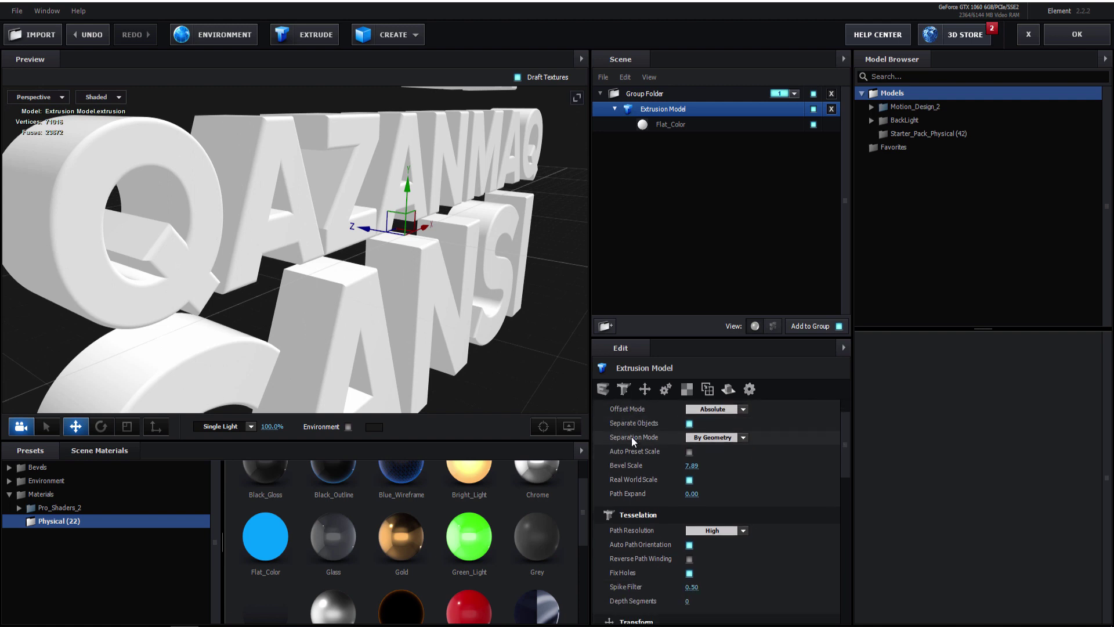
left_click_drag(694, 495, 742, 498)
left_click_drag(445, 312, 450, 335)
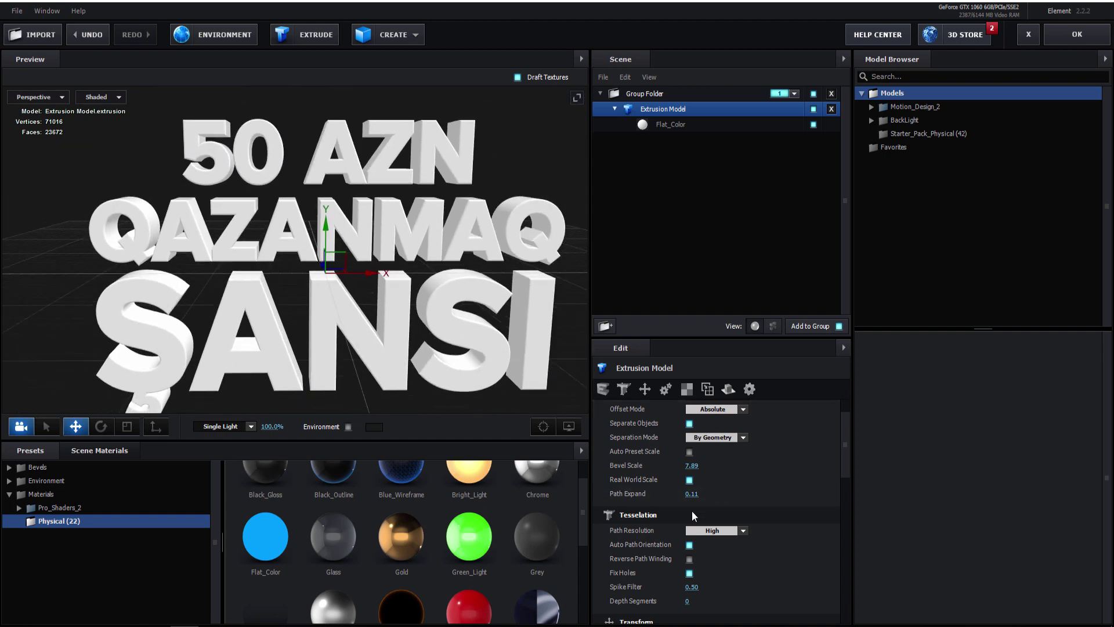
left_click_drag(692, 495, 767, 491)
left_click_drag(413, 332, 366, 330)
scroll(289, 186, "up", 5)
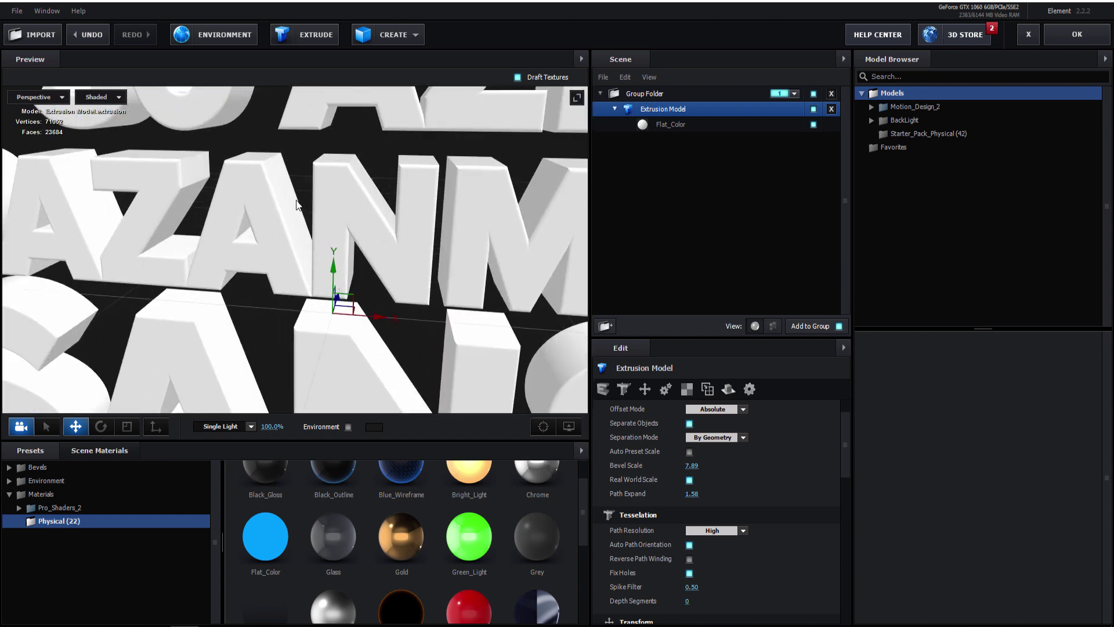
scroll(289, 187, "down", 4)
left_click_drag(289, 186, 364, 246)
scroll(436, 311, "down", 4)
left_click(1077, 35)
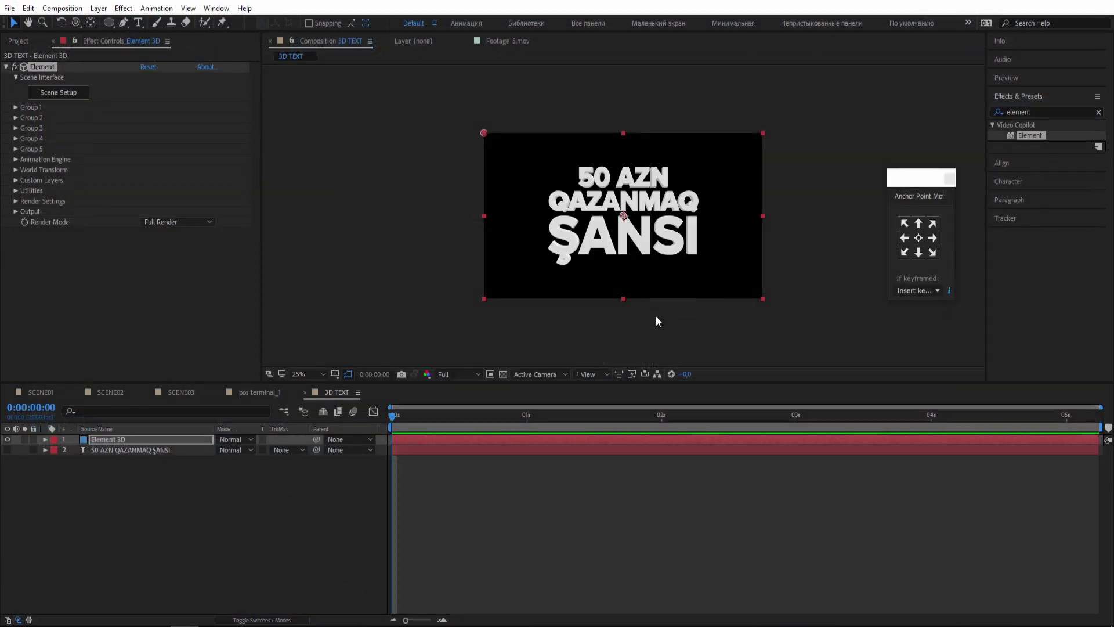
- Fit the composition in the viewer and create a group null for Group 1 of the Element effect
key("slash")
left_click(322, 373)
left_click(325, 403)
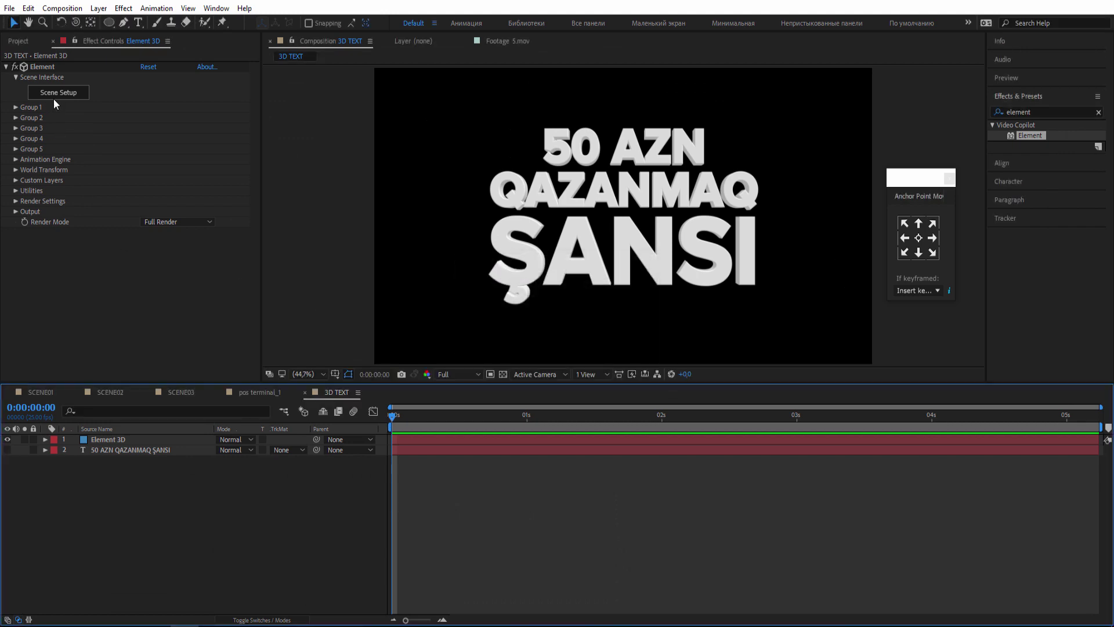
left_click(17, 108)
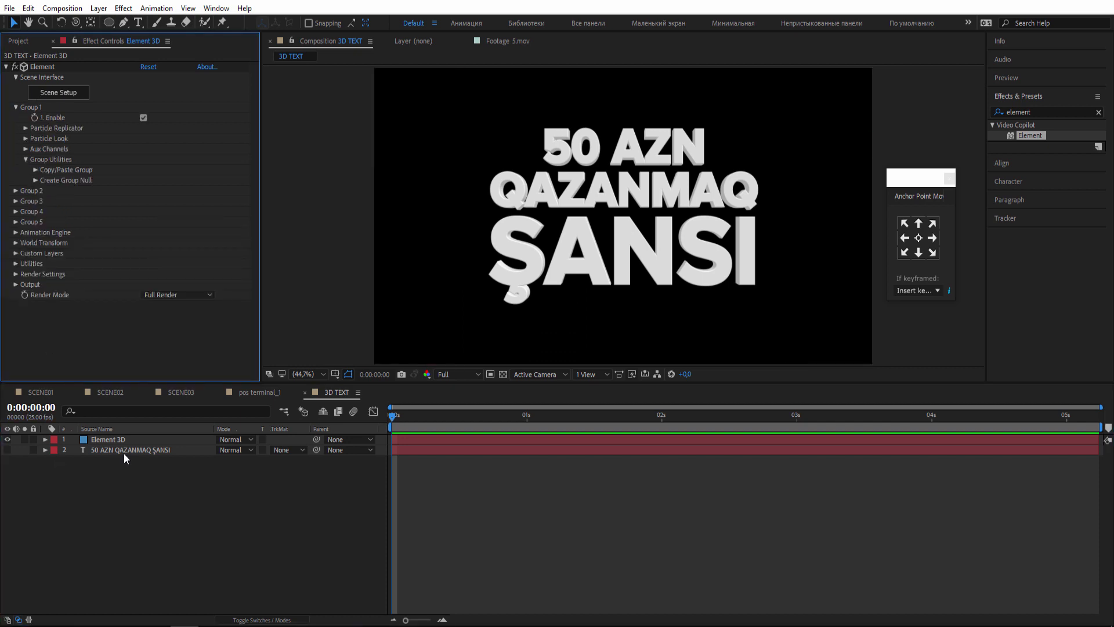
left_click(35, 181)
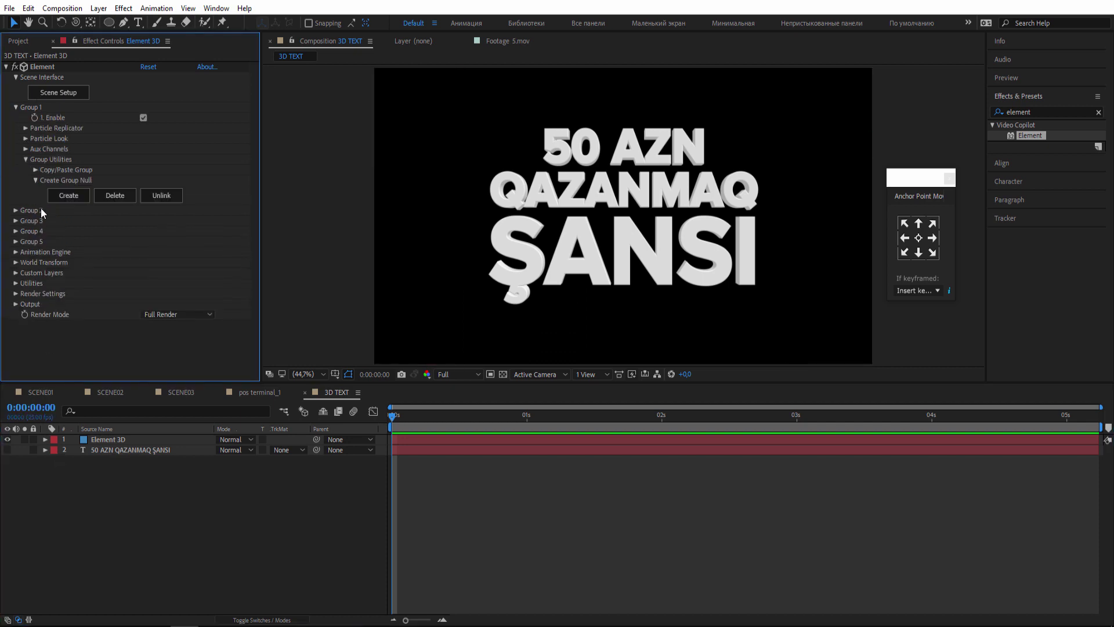
left_click(84, 199)
left_click(112, 454)
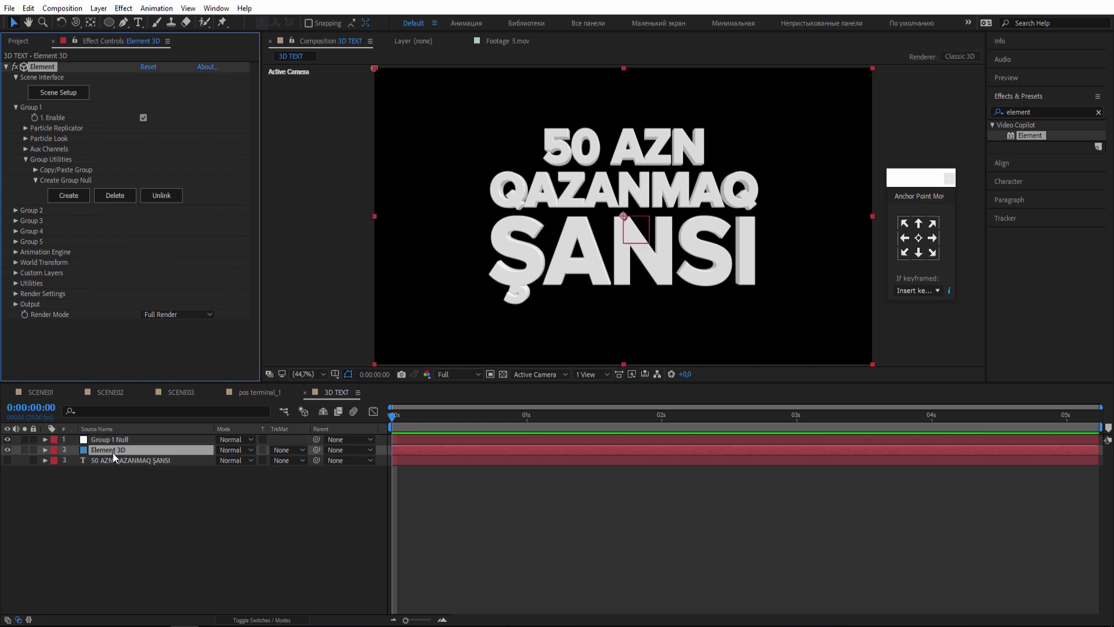
- Try out the Group 1 Null's Position and Rotation values, undoing each change
left_click(128, 440)
key("p")
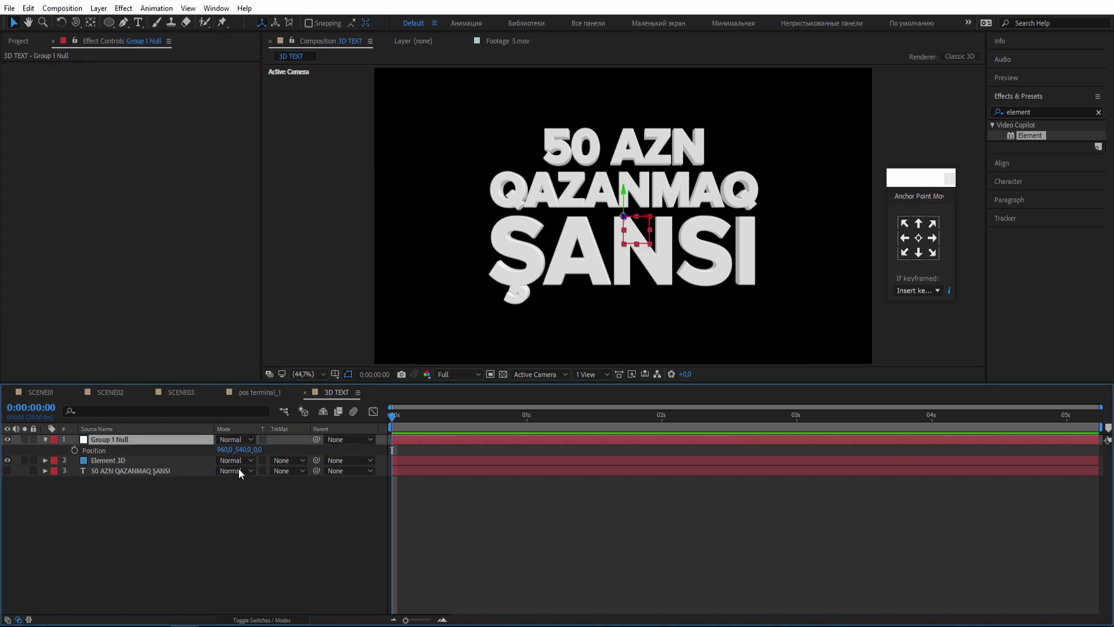
left_click_drag(272, 451, 352, 451)
key("ctrl+z")
key("r")
left_click_drag(233, 473, 381, 486)
key("ctrl+z")
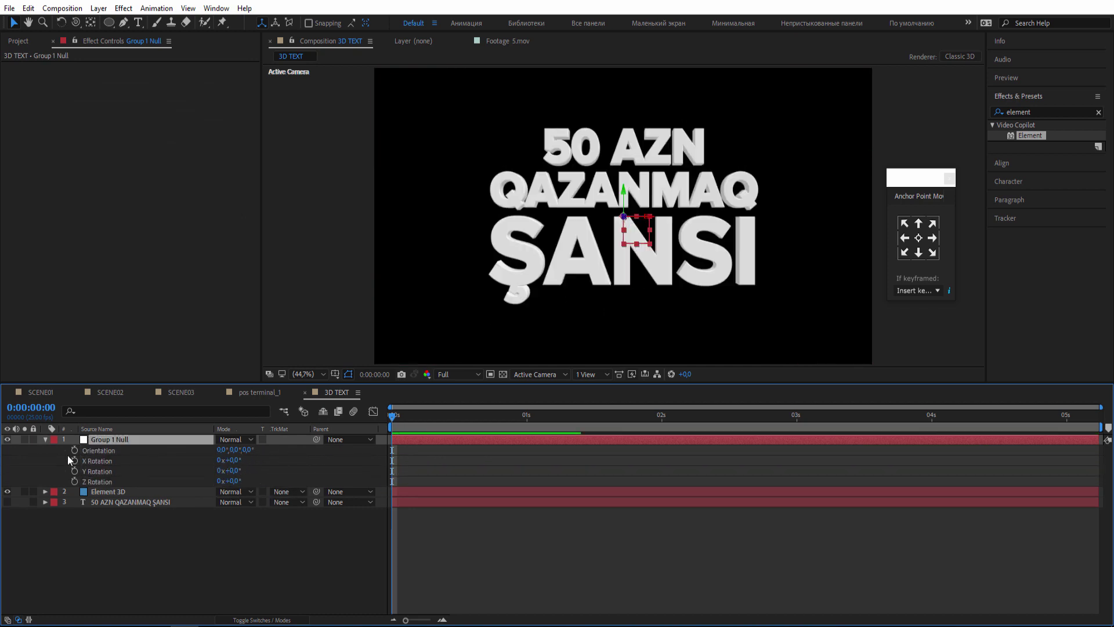
left_click(45, 439)
- Start Position keyframing on the Group 1 Null at 0:00:00:00 with the text above the frame at Y -360
left_click(127, 440)
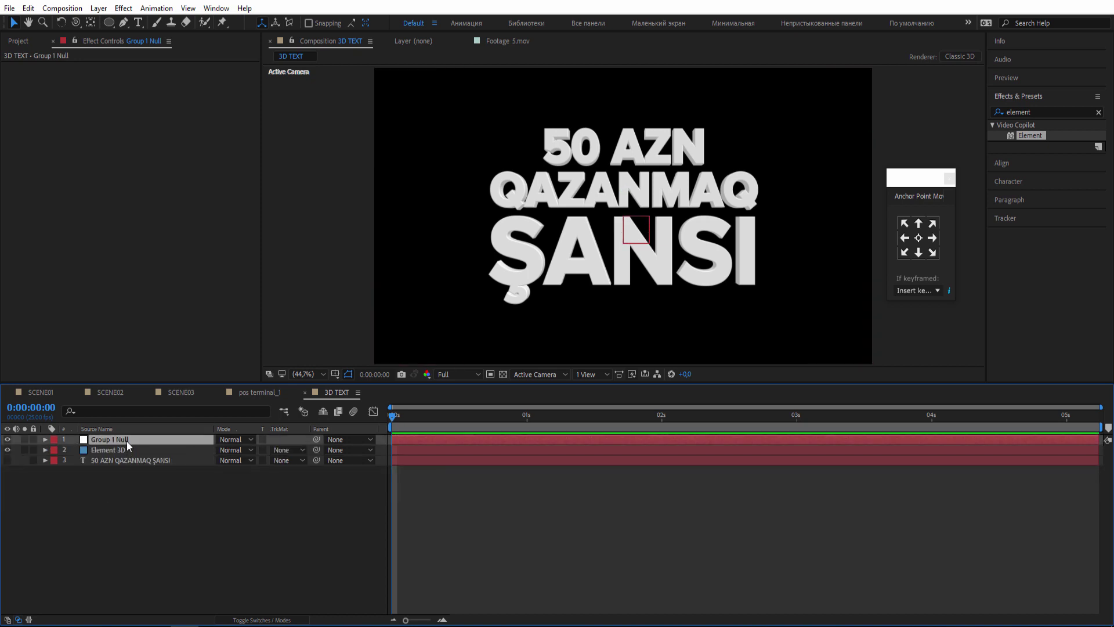
key("p")
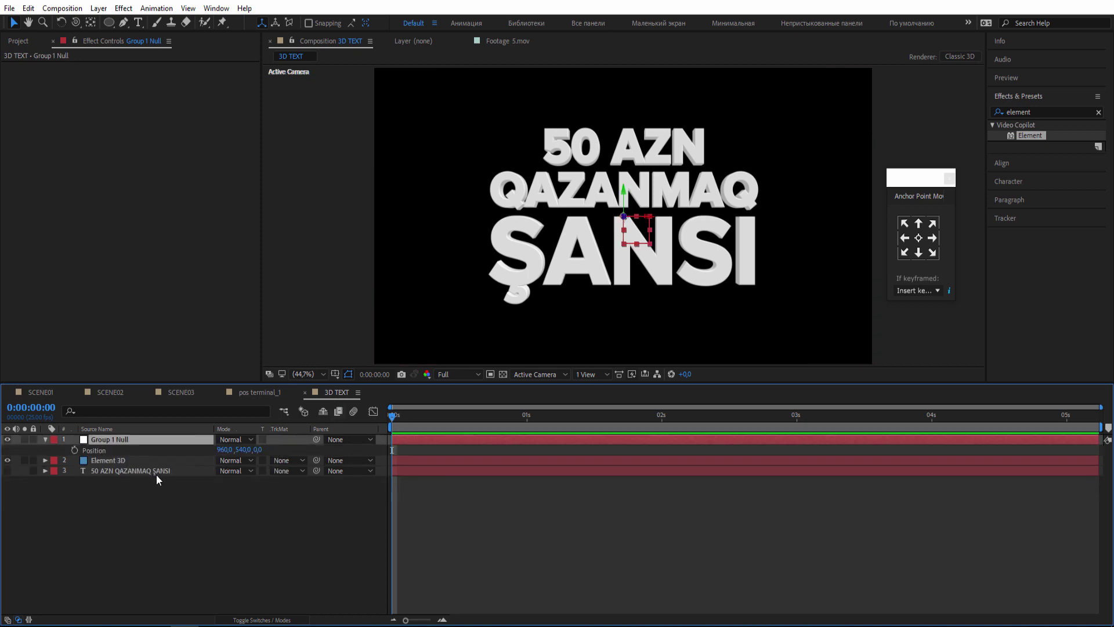
left_click_drag(258, 451, 194, 451)
key("ctrl+z")
left_click(74, 450)
- Add a Position keyframe to the Group 1 Null at 0:00:00:13 with Y set to 567
left_click_drag(394, 413, 462, 424)
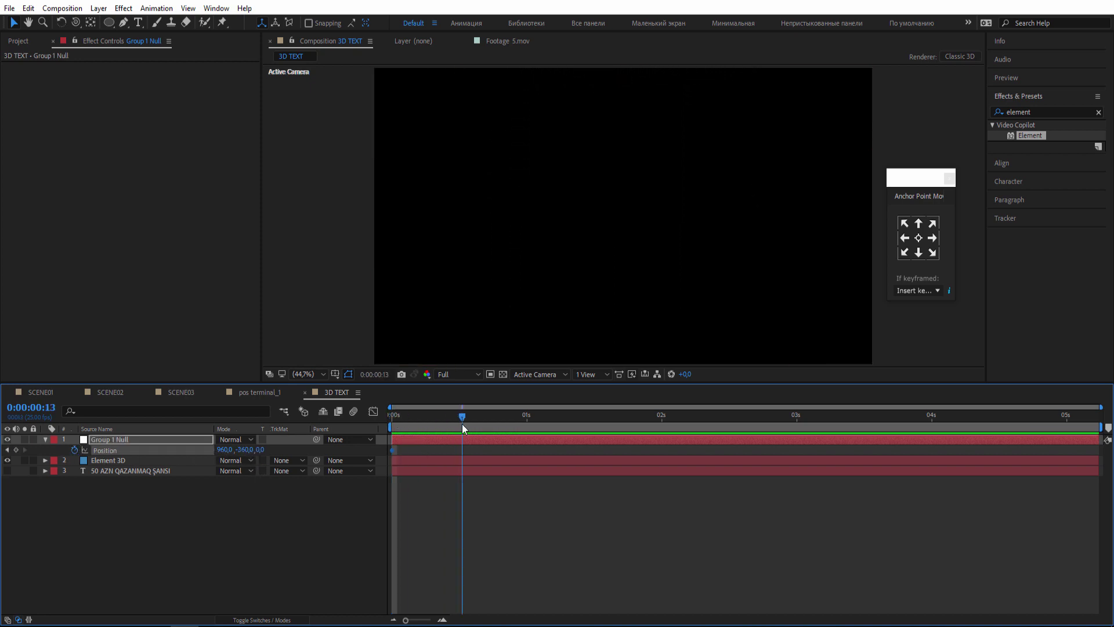
left_click(267, 491)
left_click_drag(298, 450, 773, 460)
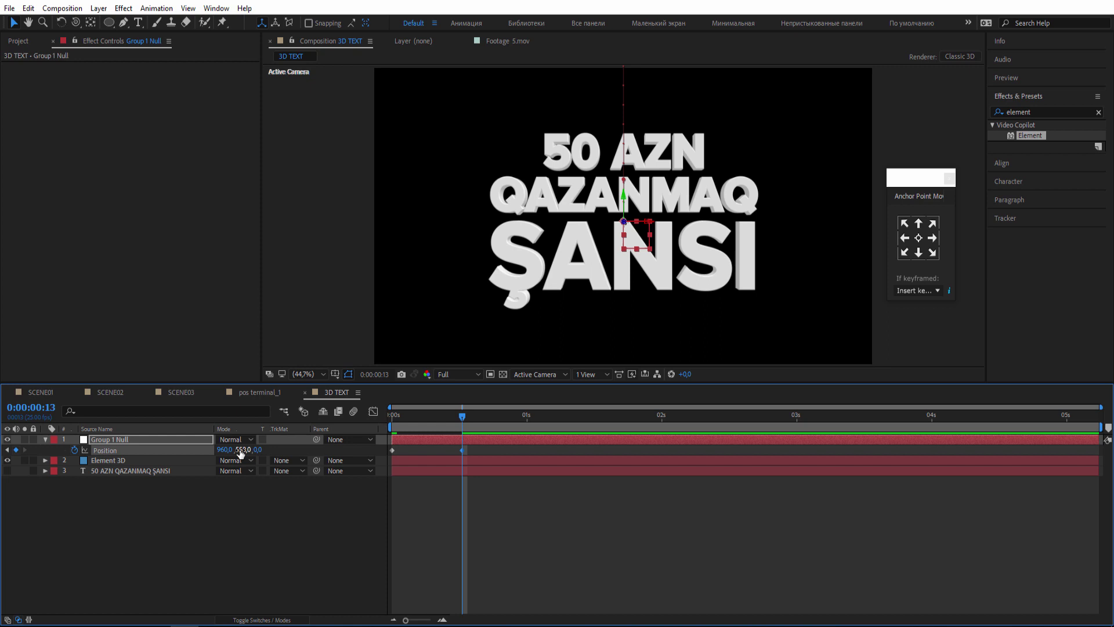
left_click_drag(459, 417, 494, 418)
left_click_drag(240, 451, 245, 451)
- Add Position keyframes to the Group 1 Null with Y 480 just before one second and Y 541 at 0:00:01:12
left_click_drag(464, 416, 522, 421)
left_click_drag(244, 451, 194, 452)
left_click_drag(597, 424, 591, 424)
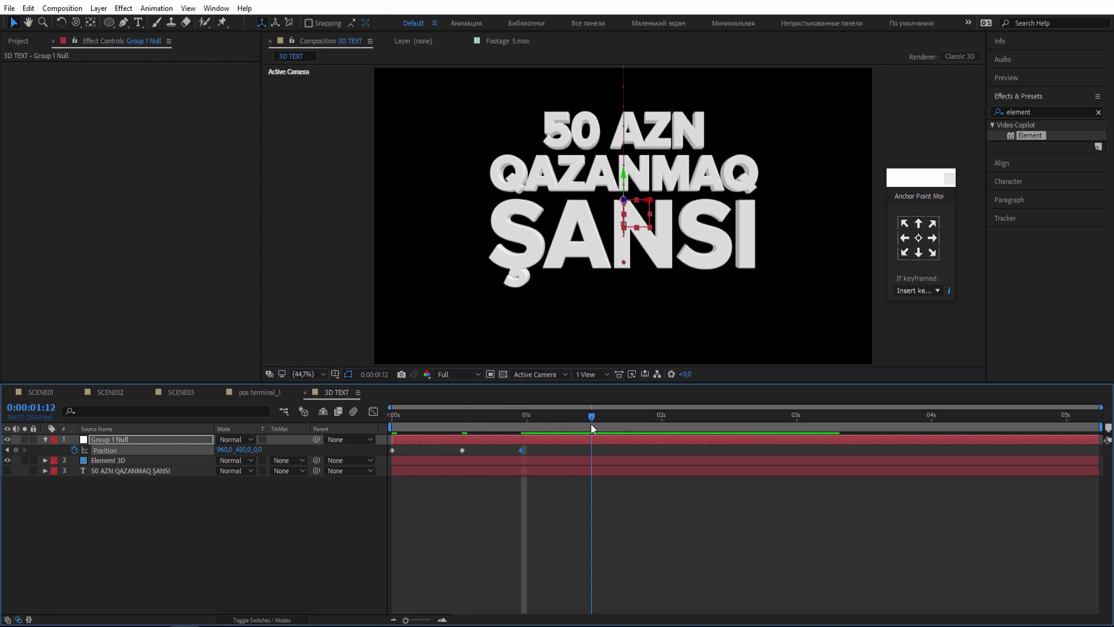
left_click_drag(254, 450, 326, 456)
- End the work area at 0:00:01:18, apply Easy Ease to all four Position keyframes and preview the animation
left_click(625, 421)
key("n")
left_click_drag(617, 448, 386, 474)
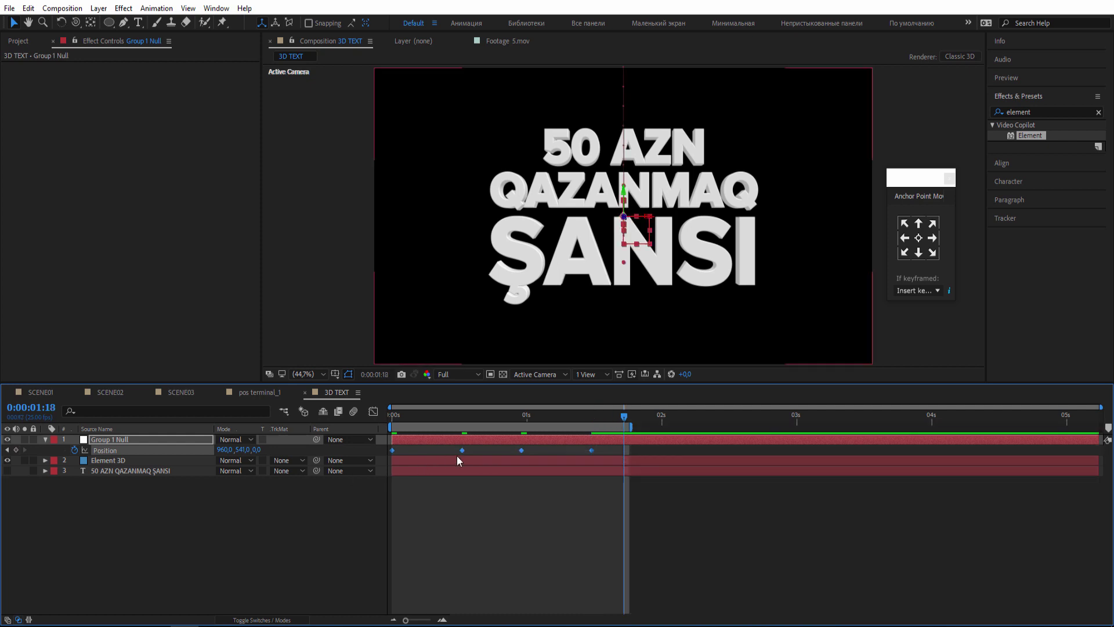
right_click(462, 452)
mouse_move(523, 605)
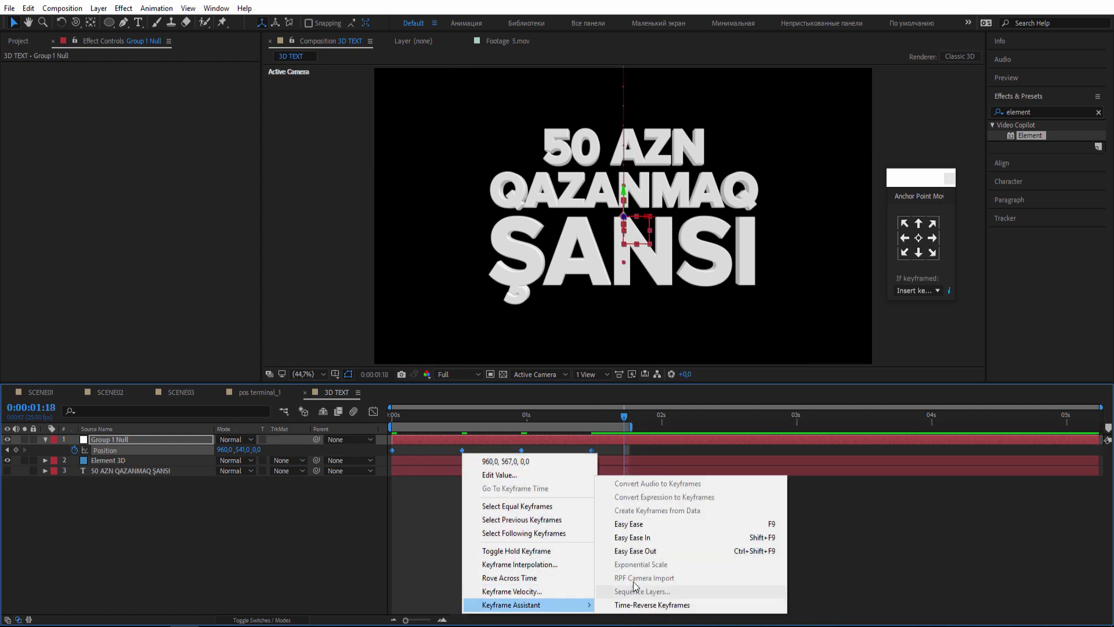
left_click(644, 525)
key("space")
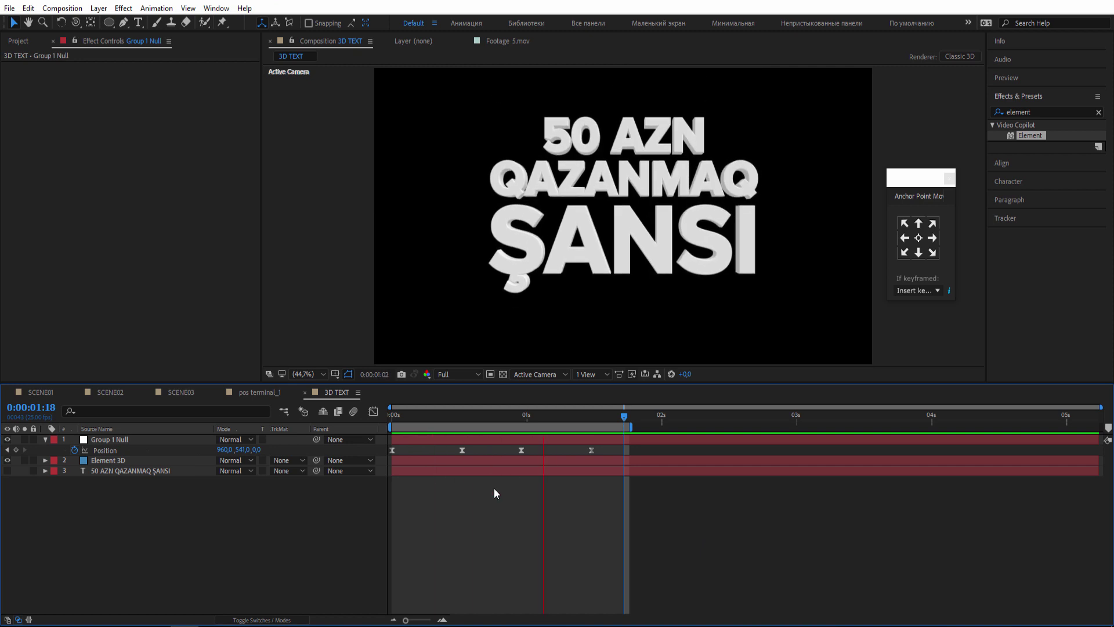
key("space")
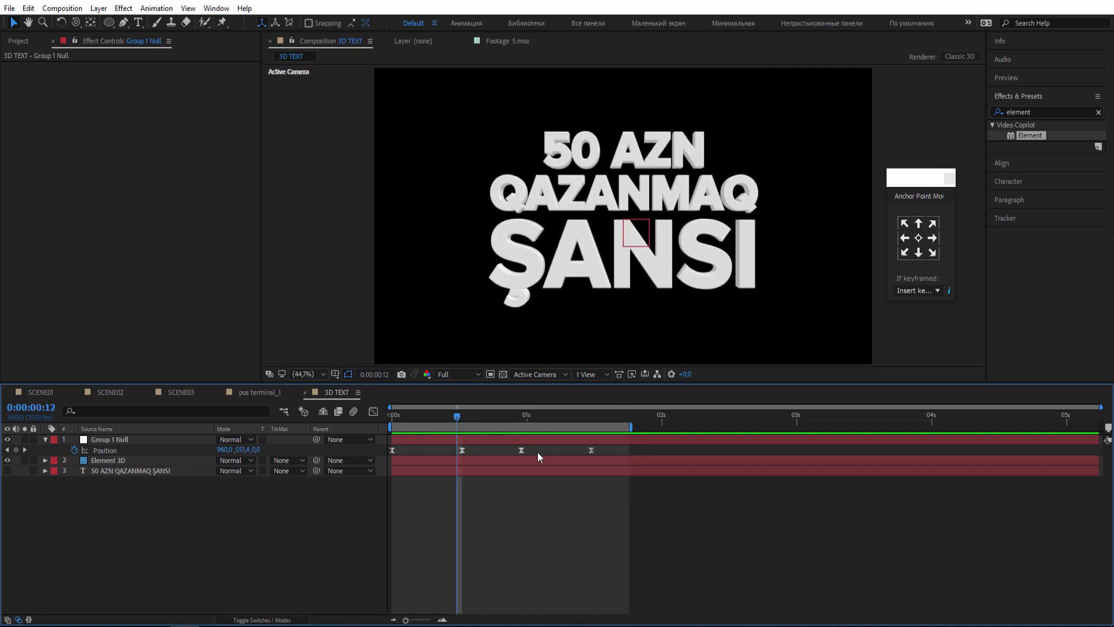
- Set the spatial interpolation of all four Position keyframes to Linear and preview the movement
left_click_drag(537, 451, 430, 455)
left_click_drag(610, 453, 387, 453)
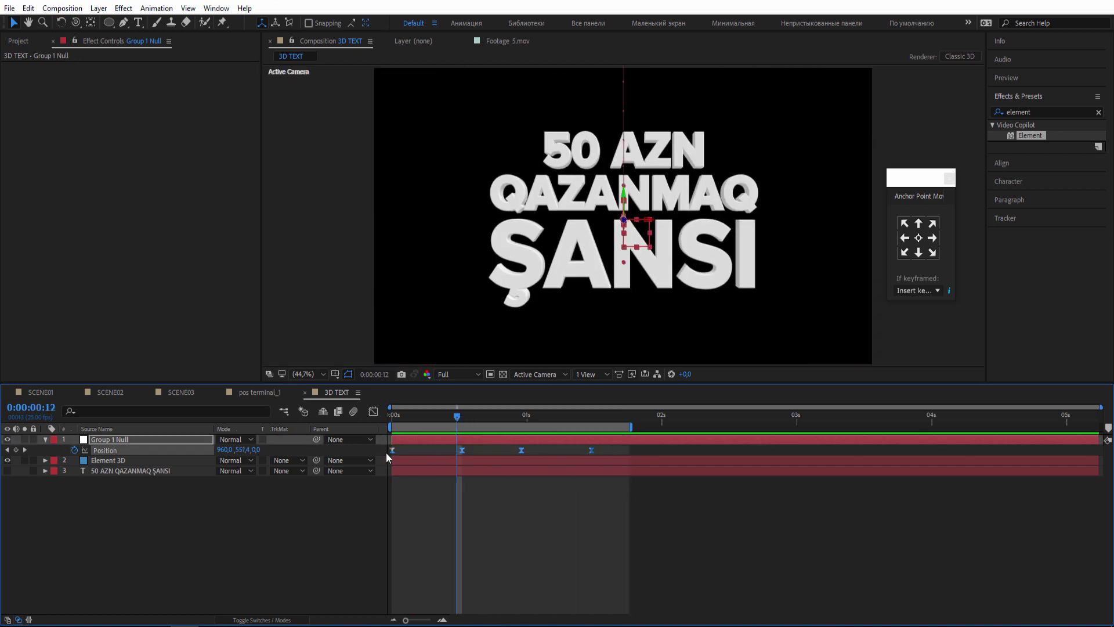
right_click(462, 452)
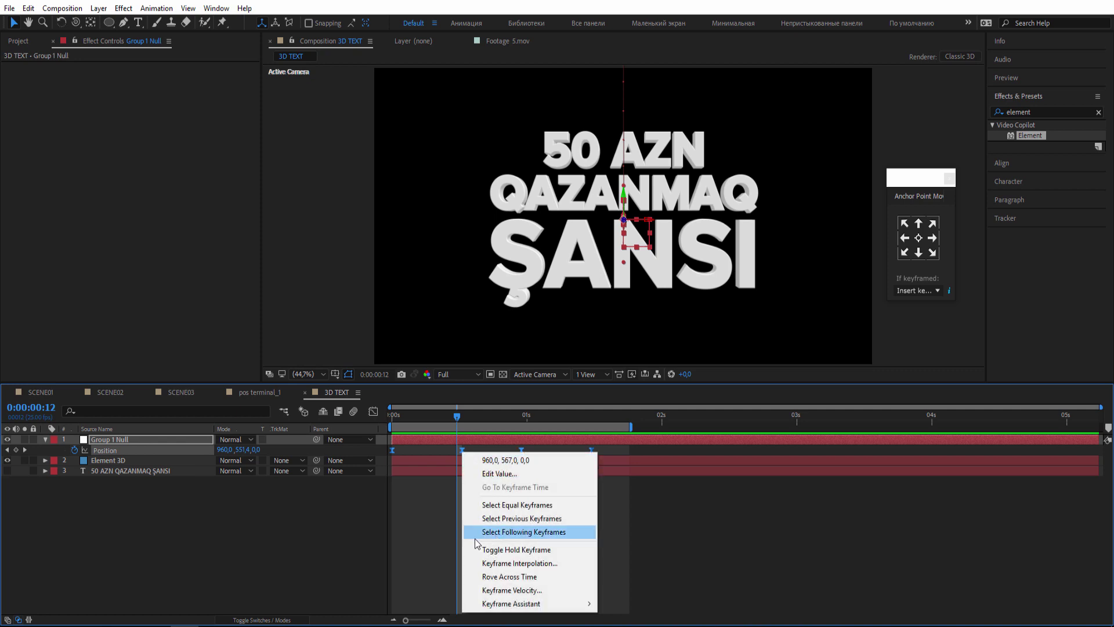
left_click(475, 563)
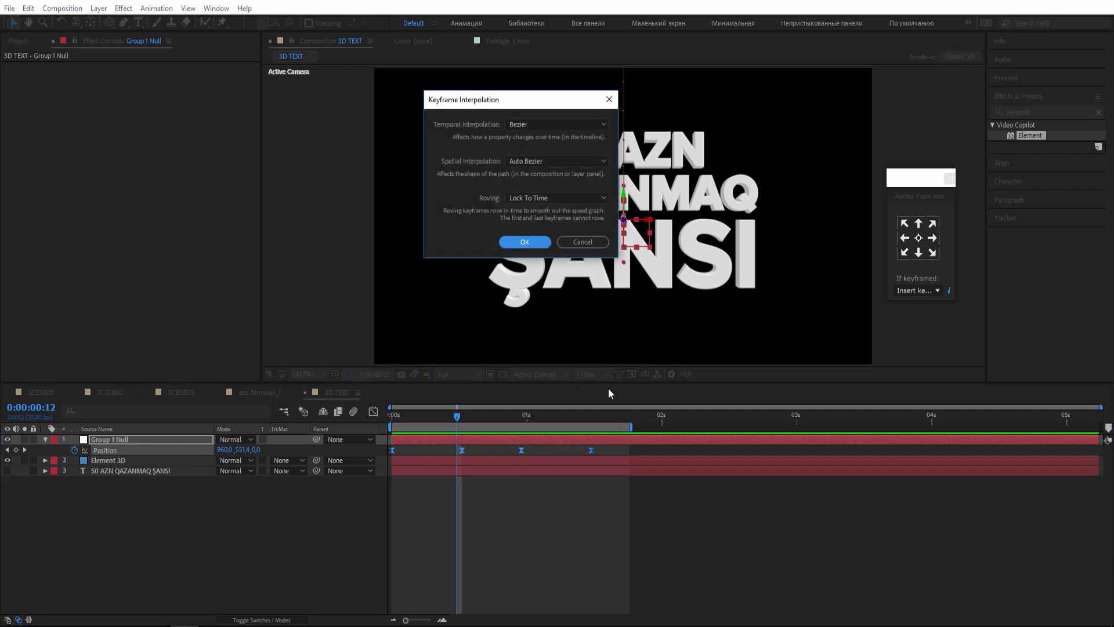
left_click(516, 162)
left_click(523, 189)
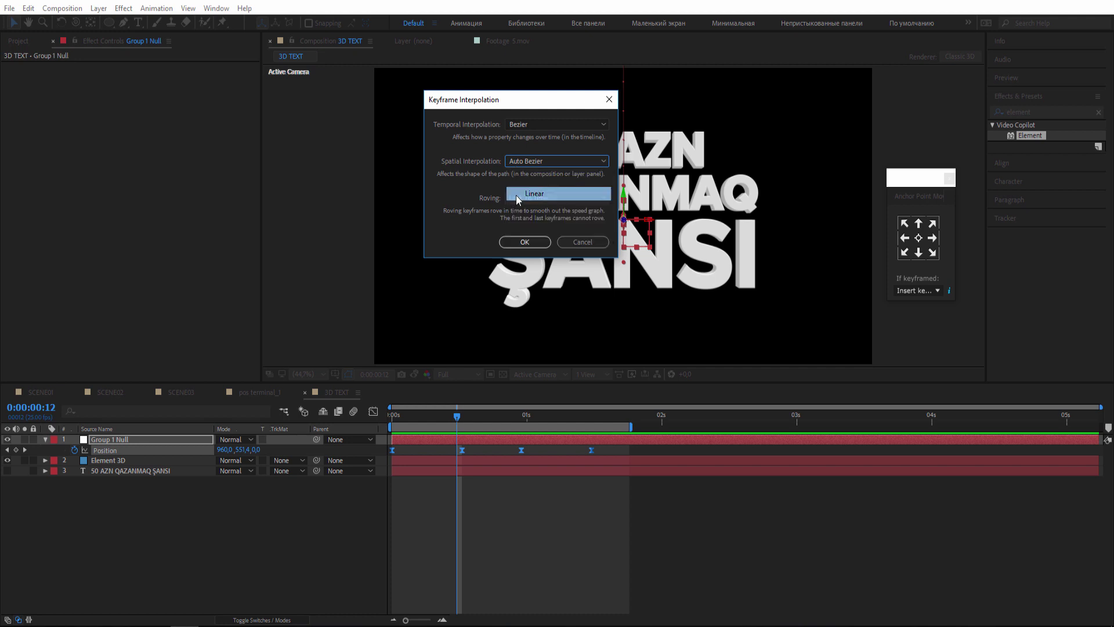
left_click(525, 241)
left_click(678, 511)
key("space")
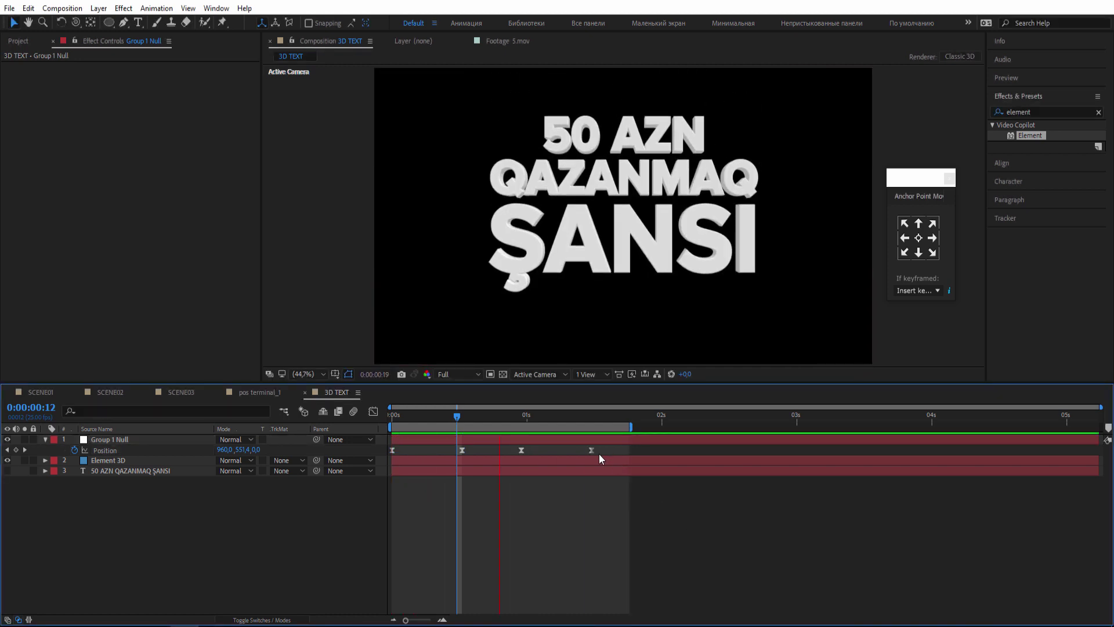
key("space")
- Remove the easing from the third, fourth and second Position keyframes in turn, previewing the animation after the changes
left_click(521, 451, "ctrl")
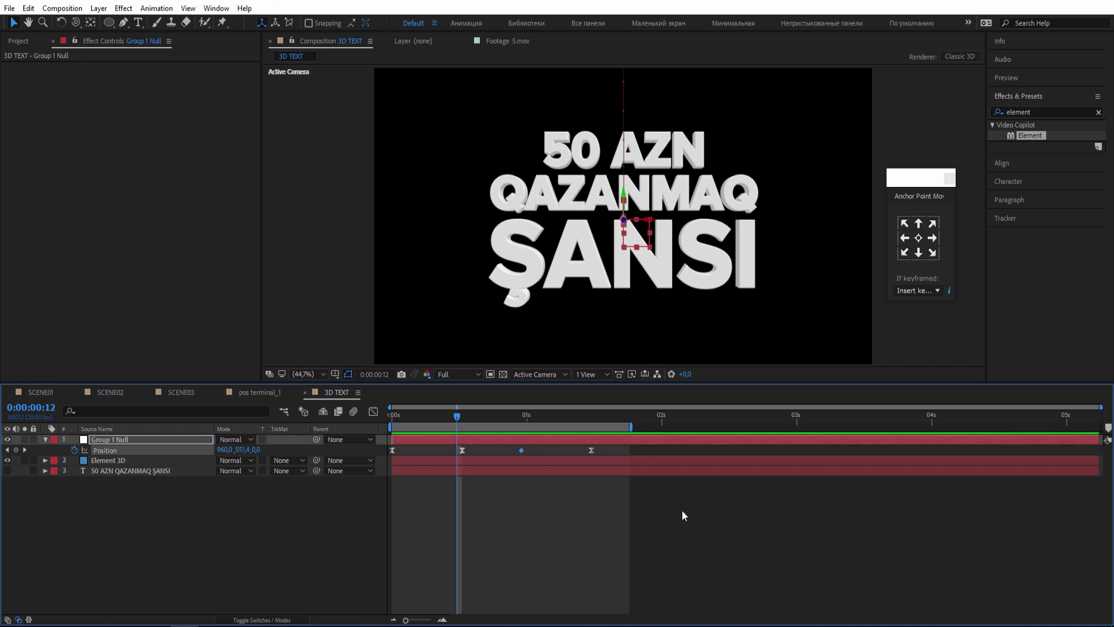
left_click(497, 495)
key("space")
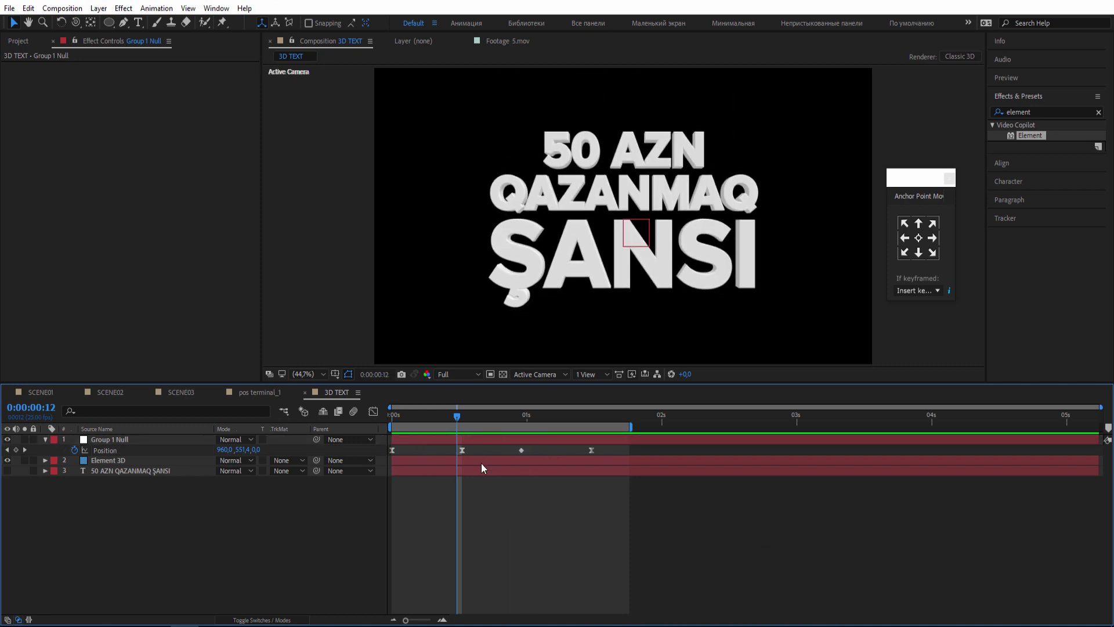
left_click(592, 451, "ctrl")
left_click(705, 546)
key("space")
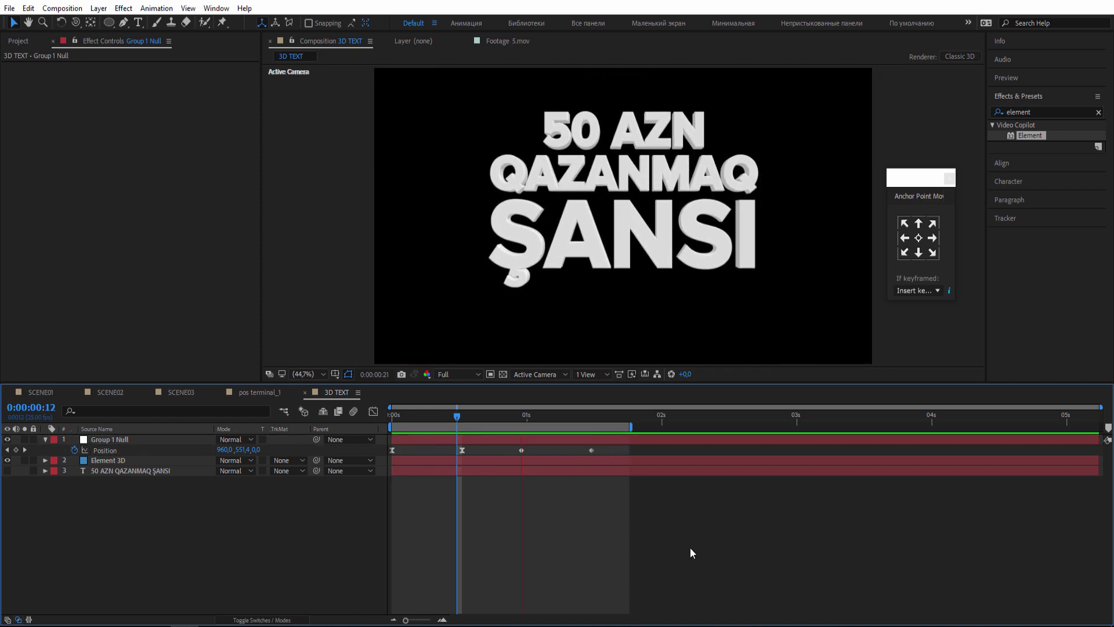
key("space")
left_click(462, 451, "ctrl")
left_click(486, 515)
key("space")
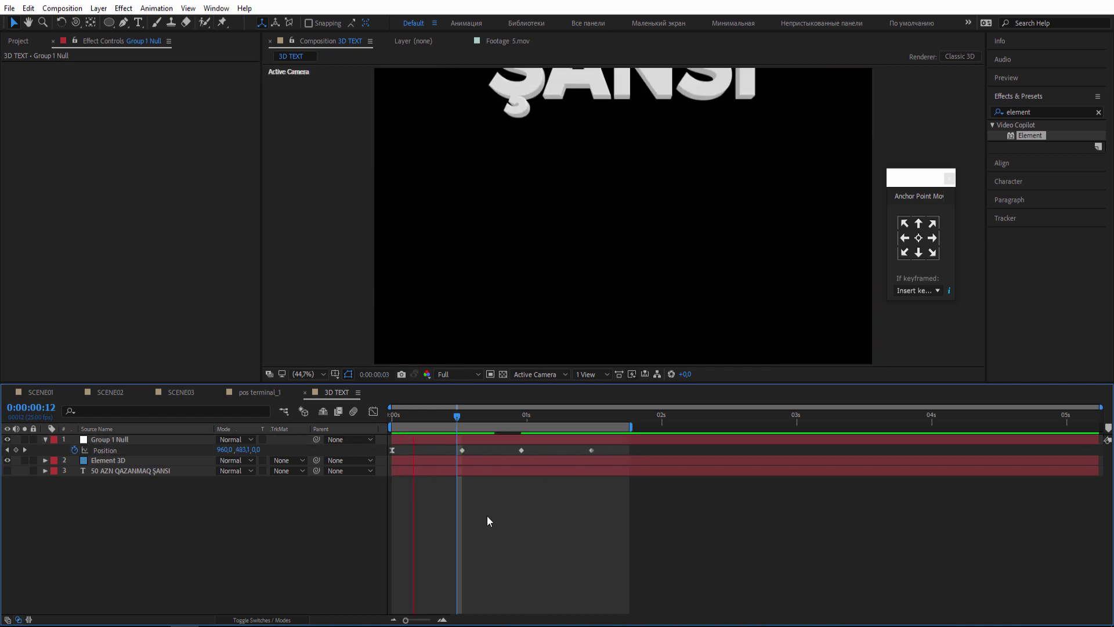
key("space")
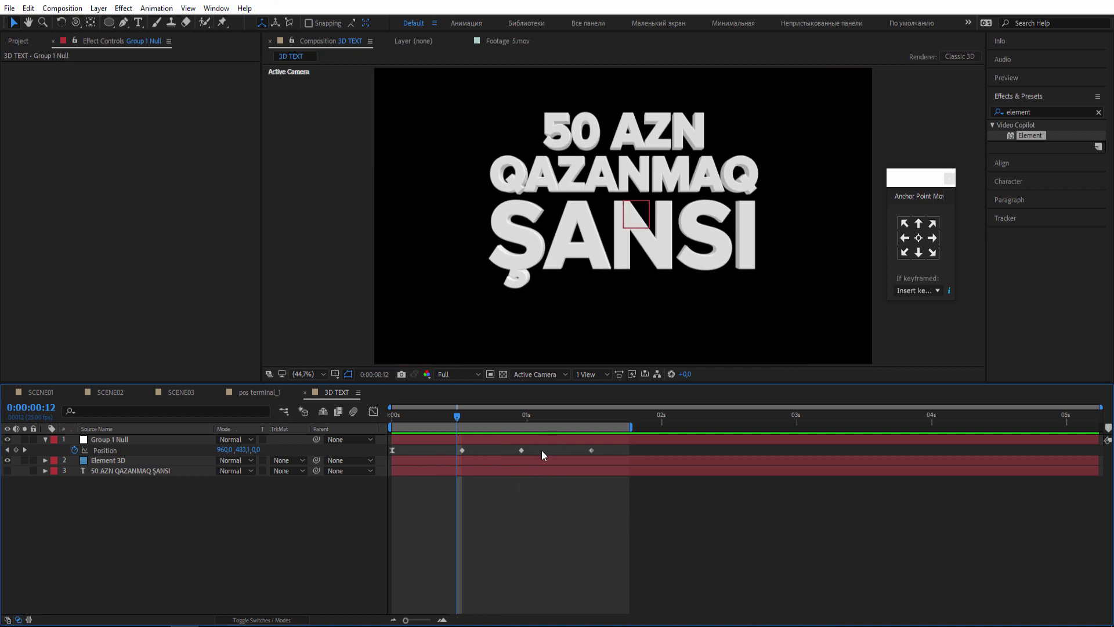
- Apply Easy Ease to the fourth Position keyframe, remove the easing from the first one and preview the animation
left_click(592, 451)
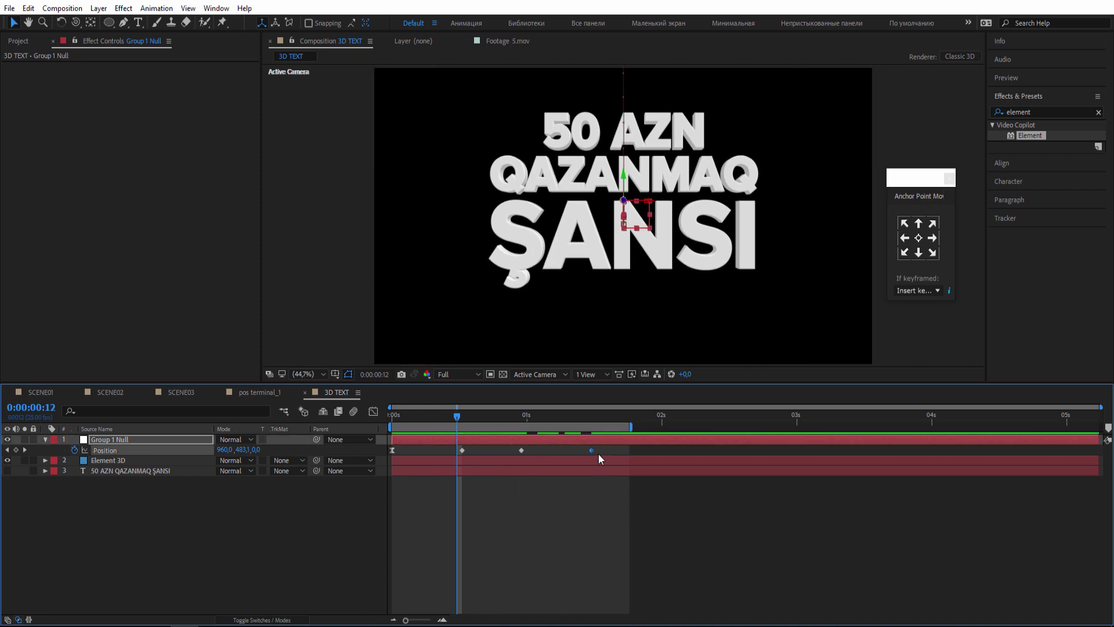
right_click(590, 450)
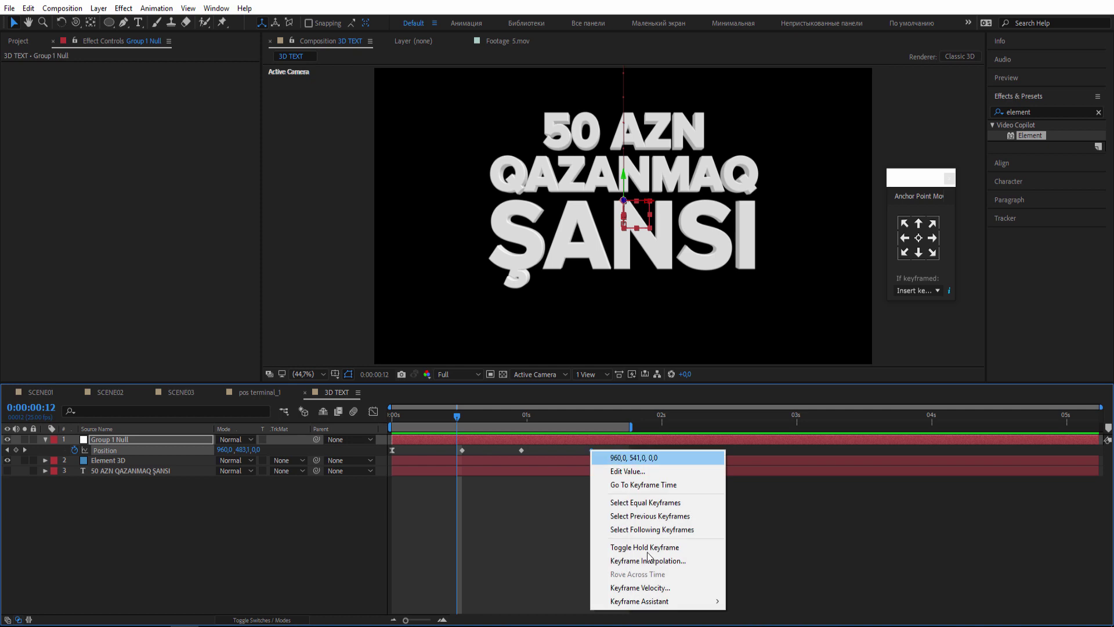
mouse_move(668, 601)
left_click(788, 533)
left_click(396, 451)
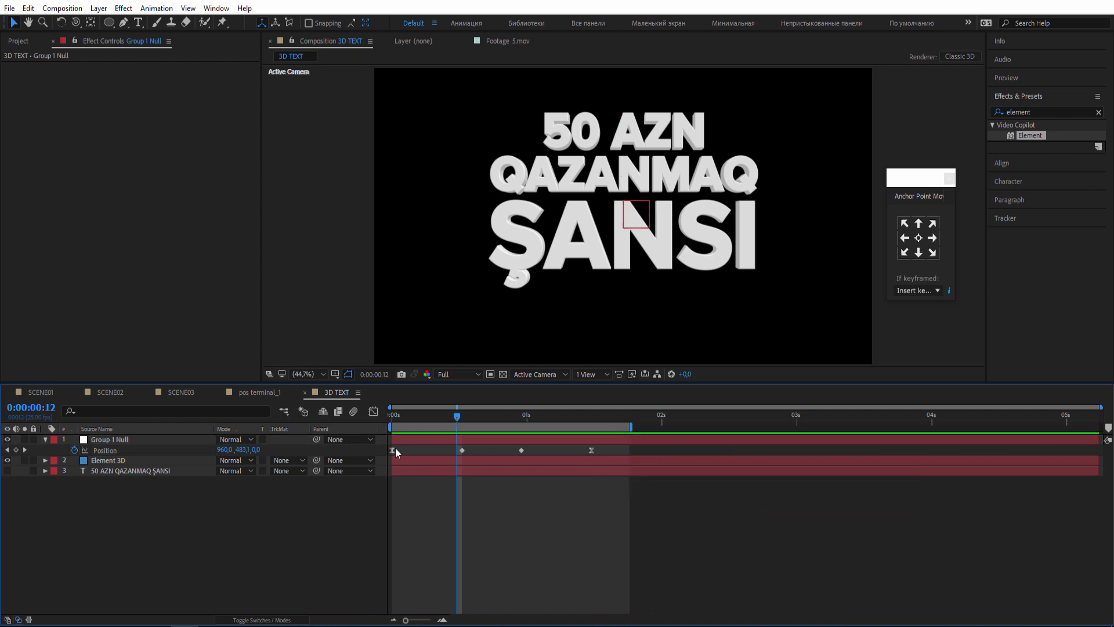
left_click(393, 450, "ctrl")
left_click(422, 502)
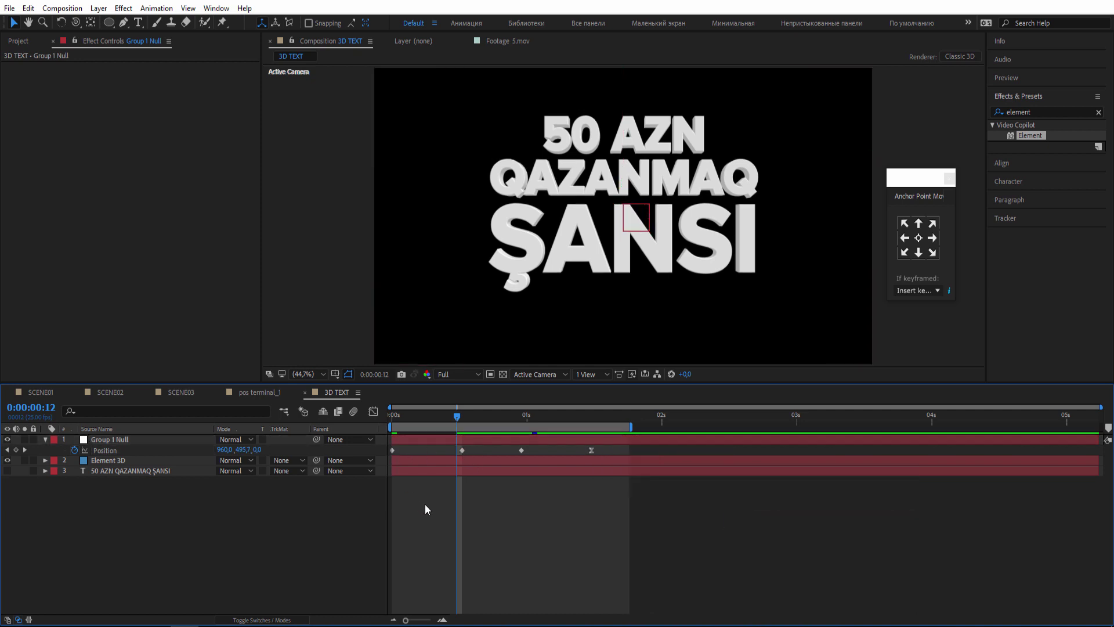
key("space")
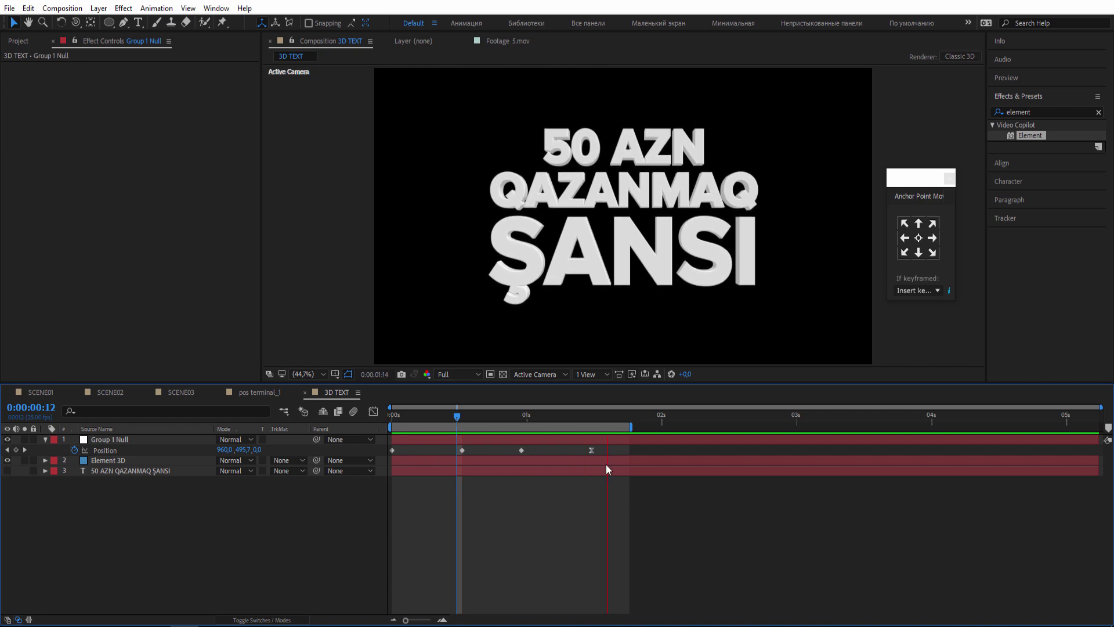
key("space")
- Move to 0:00:01:12 and select all four Position keyframes
left_click_drag(450, 410, 378, 455)
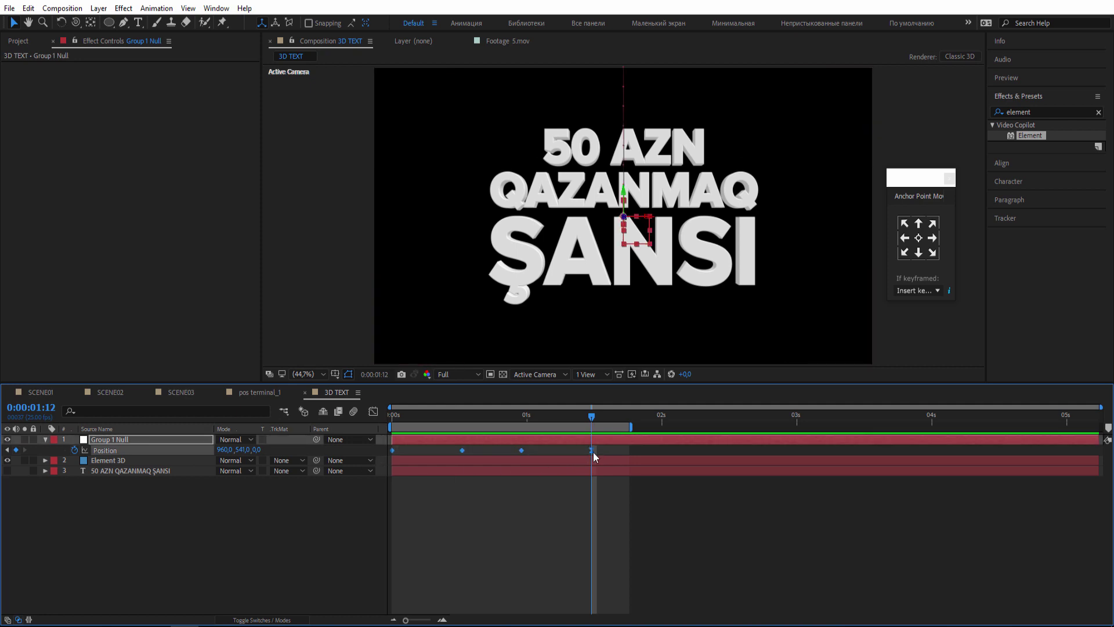
key("F4")
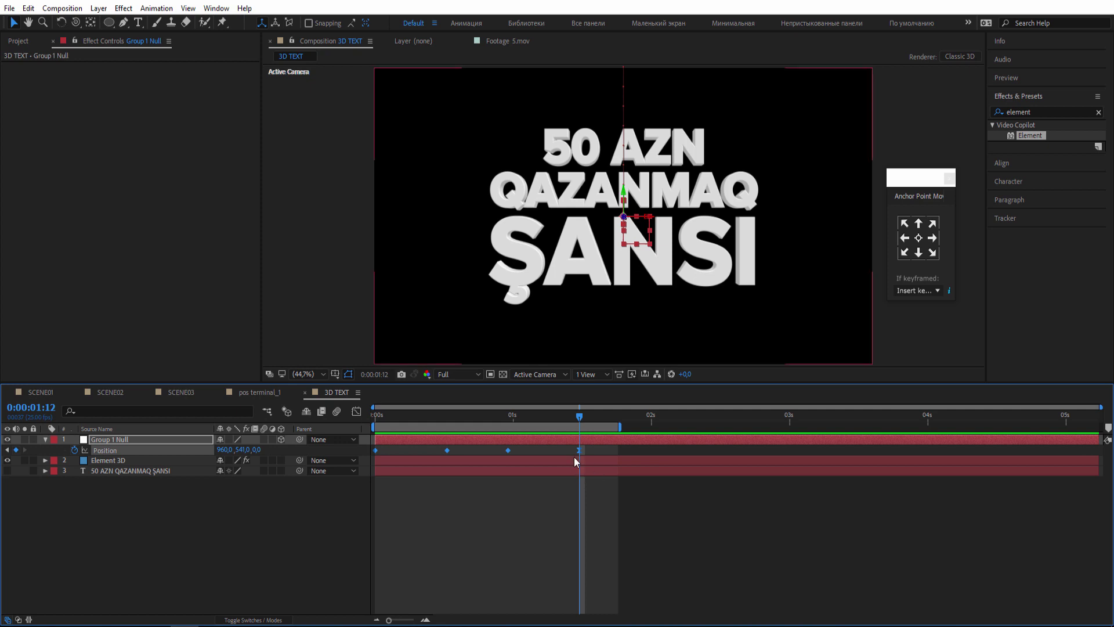
key("F4")
key("F4")
key("F4")
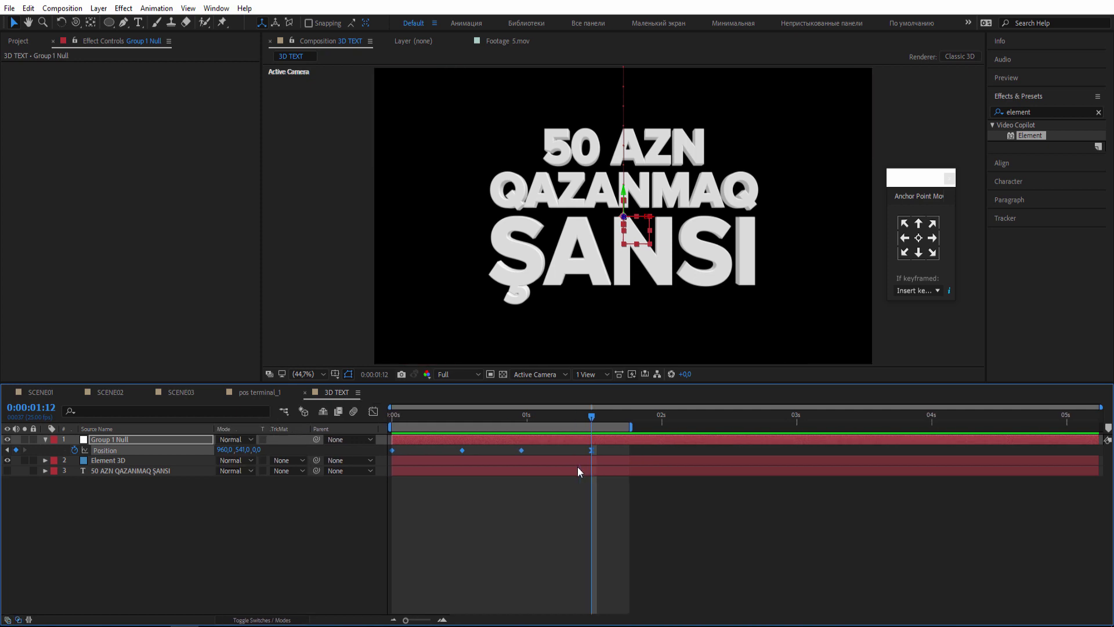
key("F4")
key("F4")
key("F4")
key("F4")
- Apply Easy Ease to all four Position keyframes, compress their timing proportionally so the last falls at 0:00:01:03, and preview
right_click(592, 450)
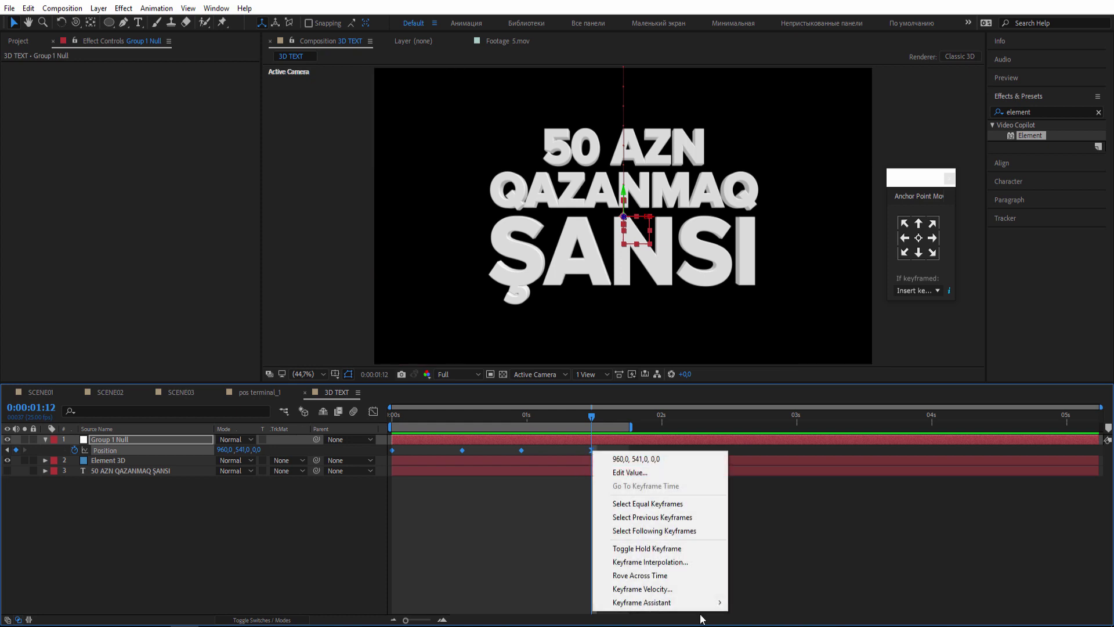
mouse_move(703, 604)
left_click(762, 522)
left_click_drag(591, 451, 543, 450)
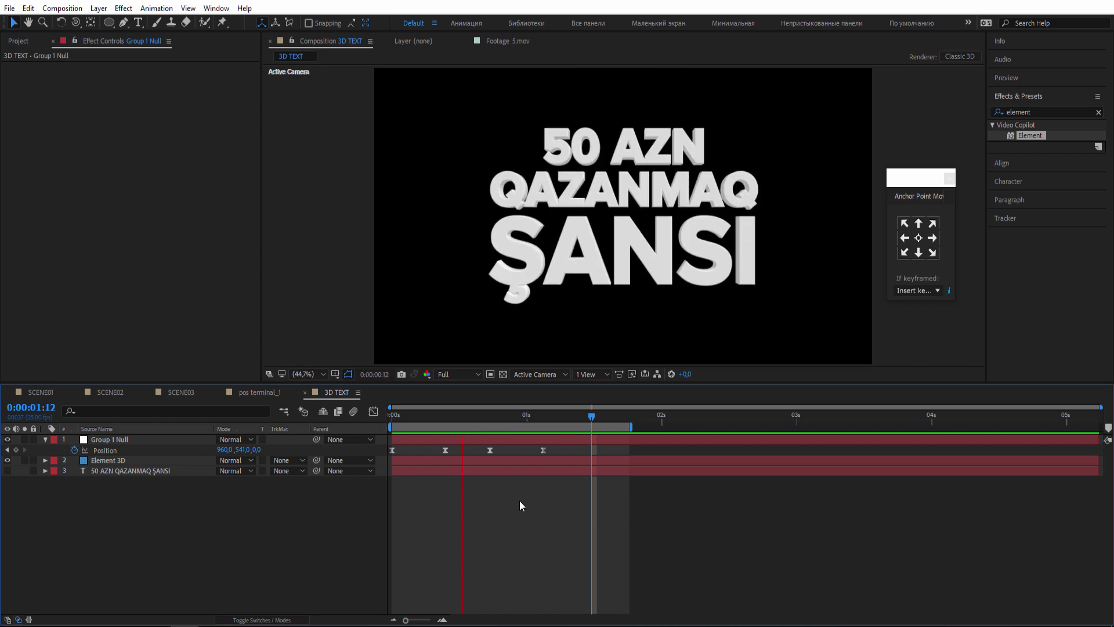
key("space")
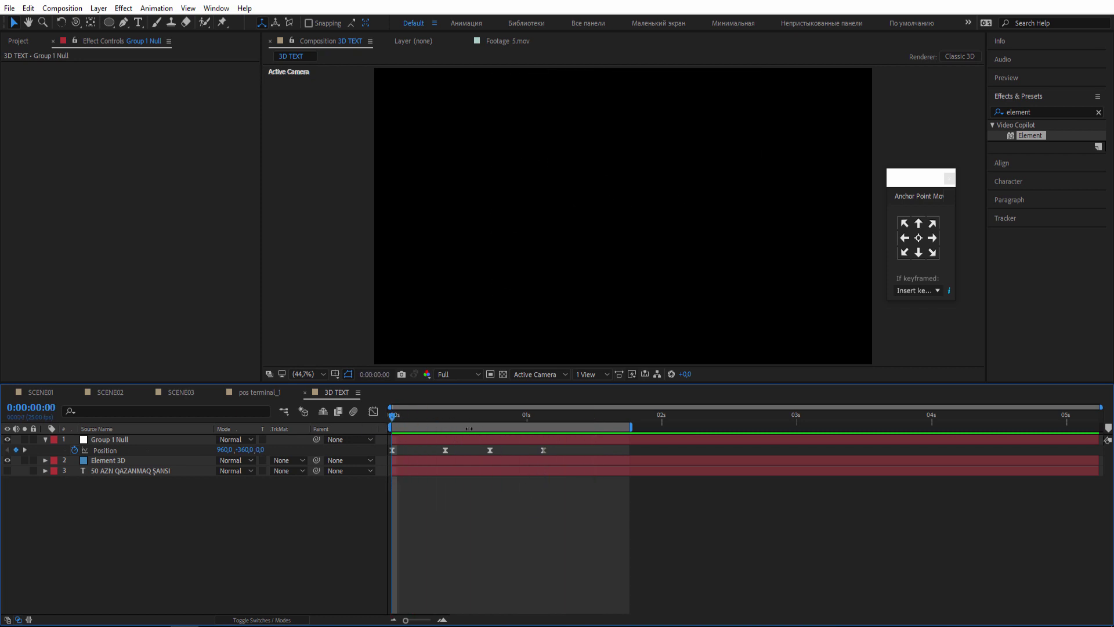
- Select all four Position keyframes and display their speed curve in the Graph Editor
left_click_drag(393, 415, 351, 445)
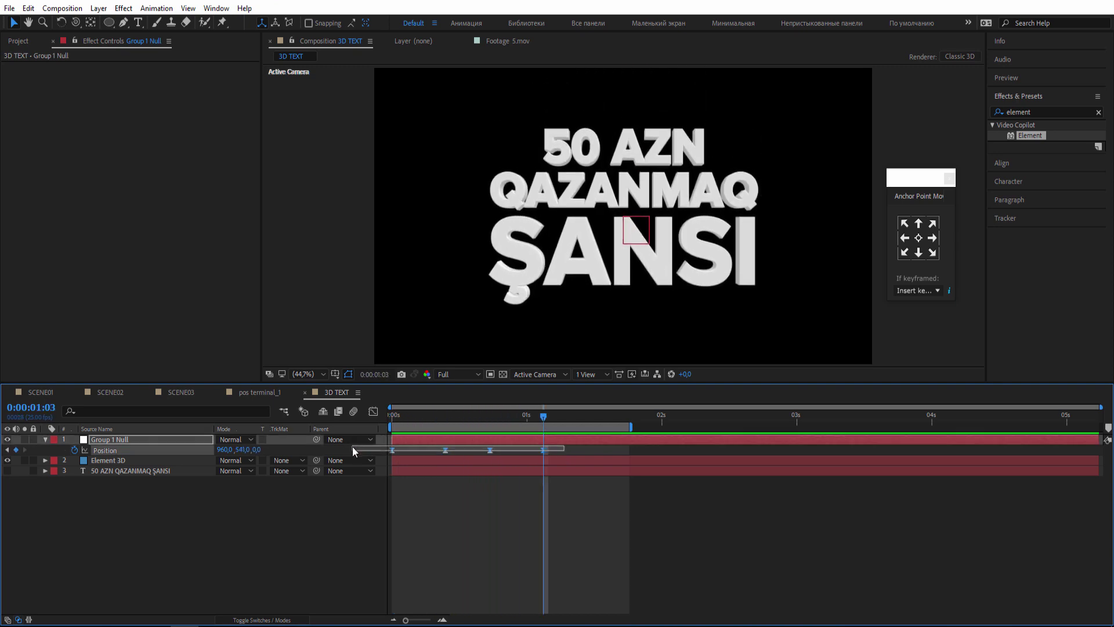
left_click(373, 410)
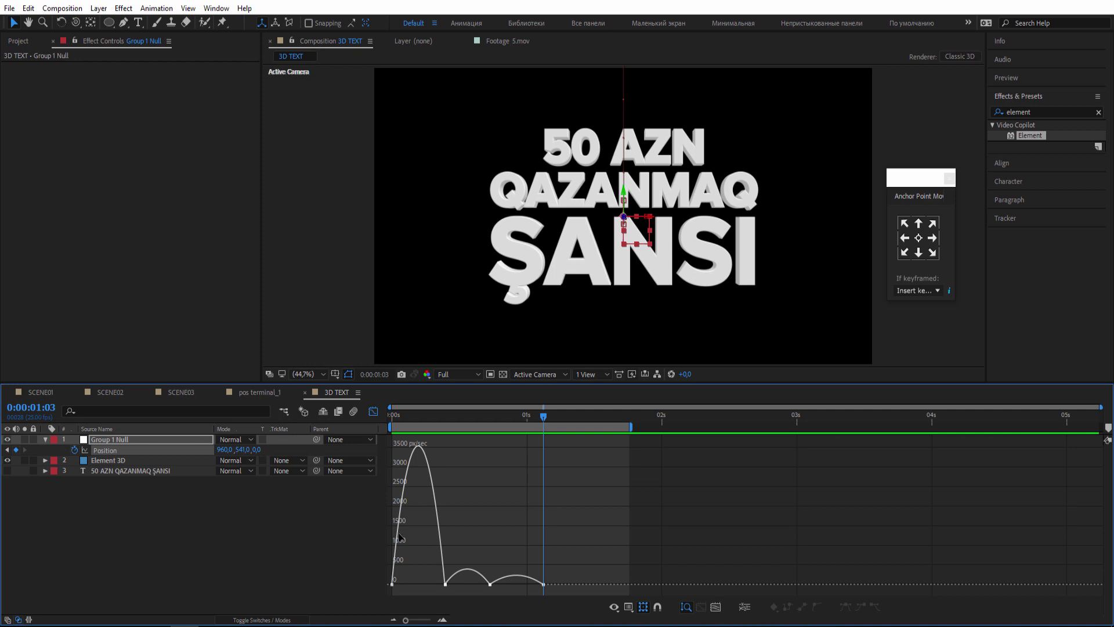
- Try to lengthen the outgoing speed handles of the Position keyframes, preview the motion and undo the adjustments
left_click(399, 576)
left_click_drag(400, 579, 414, 583)
left_click(487, 532)
key("space")
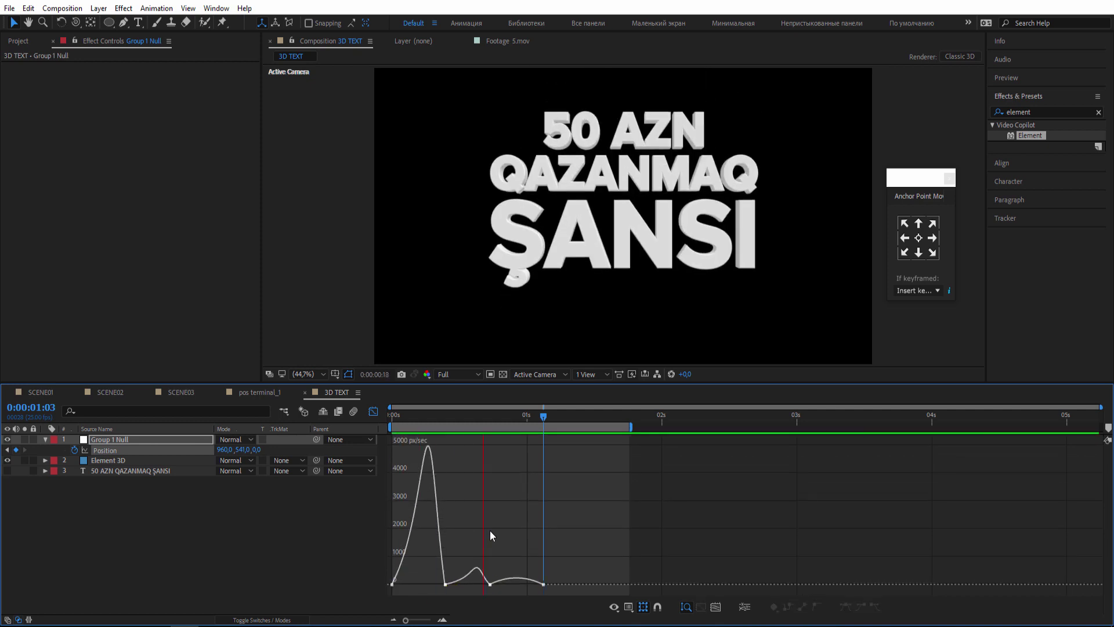
key("space")
key("ctrl+z")
left_click(482, 543)
left_click(395, 542)
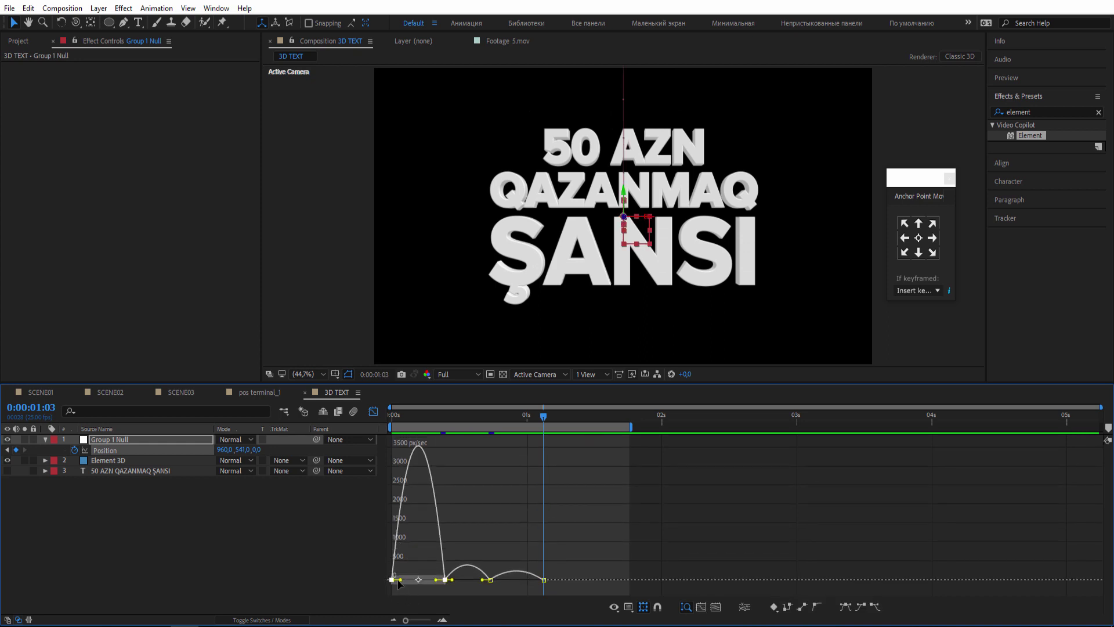
left_click_drag(403, 580, 412, 581)
key("ctrl+z")
- Stretch the first Position keyframe's outgoing speed handle to about frame 3 so the fall accelerates toward the second keyframe
key("equal")
key("equal")
left_click_drag(469, 556, 872, 590)
left_click_drag(557, 543, 739, 556)
left_click(616, 533)
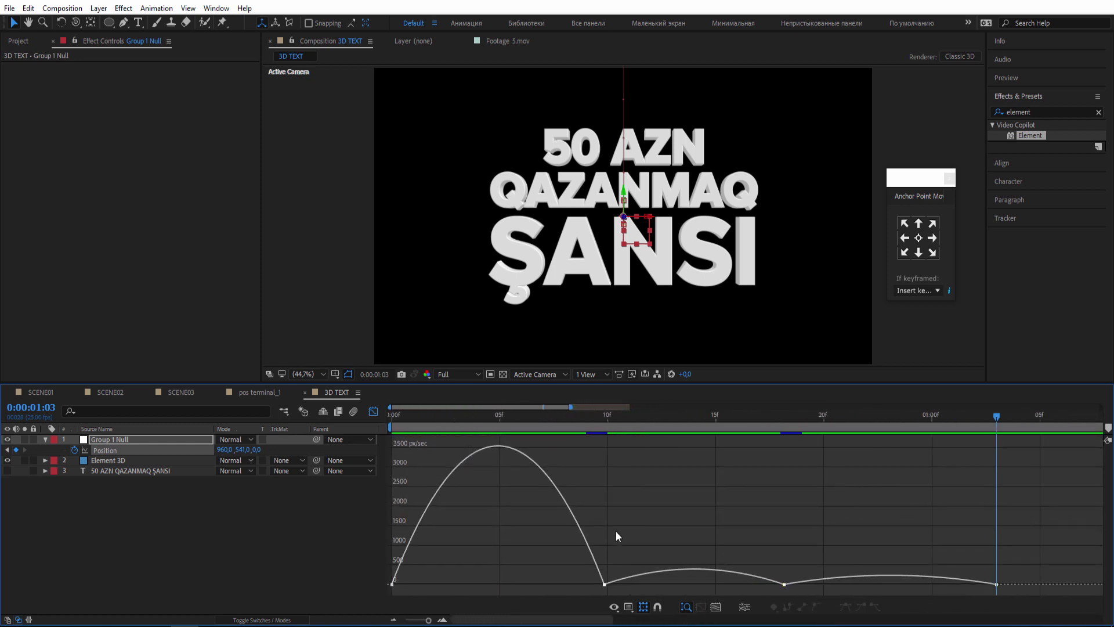
left_click(396, 580)
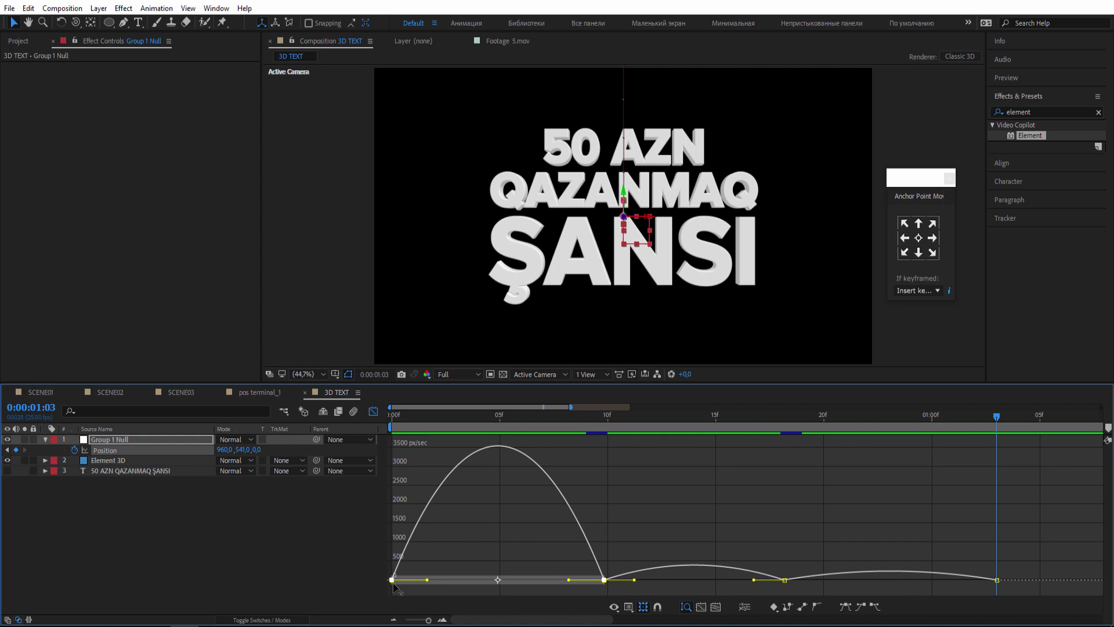
left_click_drag(431, 581, 465, 577)
left_click(388, 589)
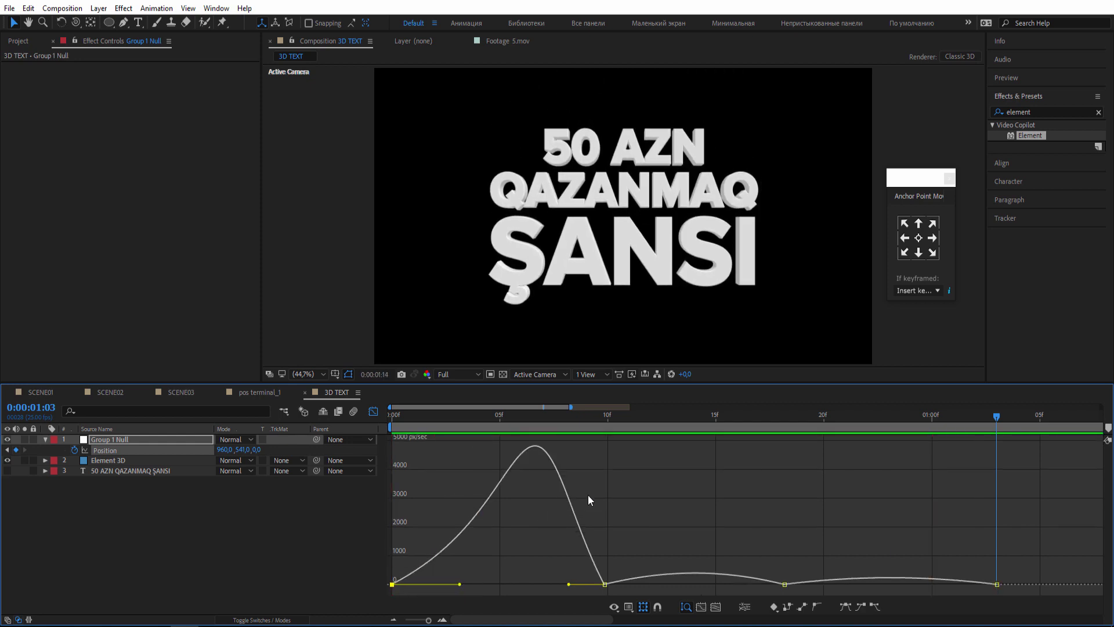
- Lengthen the incoming speed handles of the third and fourth Position keyframes, previewing the bounce after each change
scroll(587, 494, "down", 2)
scroll(634, 538, "down", 1)
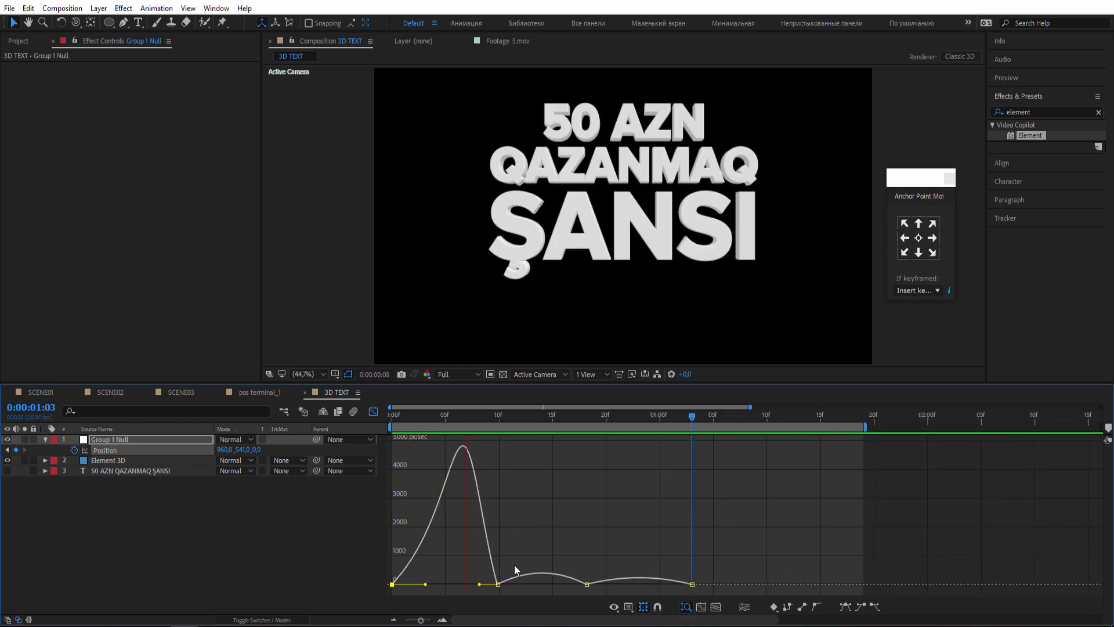
left_click_drag(605, 574, 558, 584)
key("space")
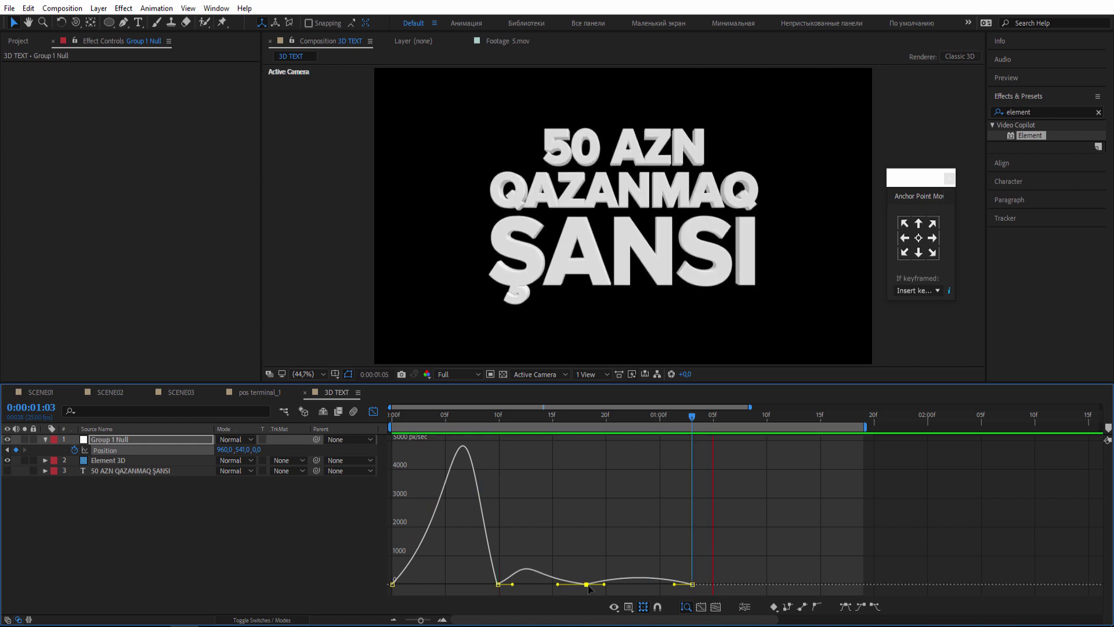
left_click_drag(724, 575, 662, 585)
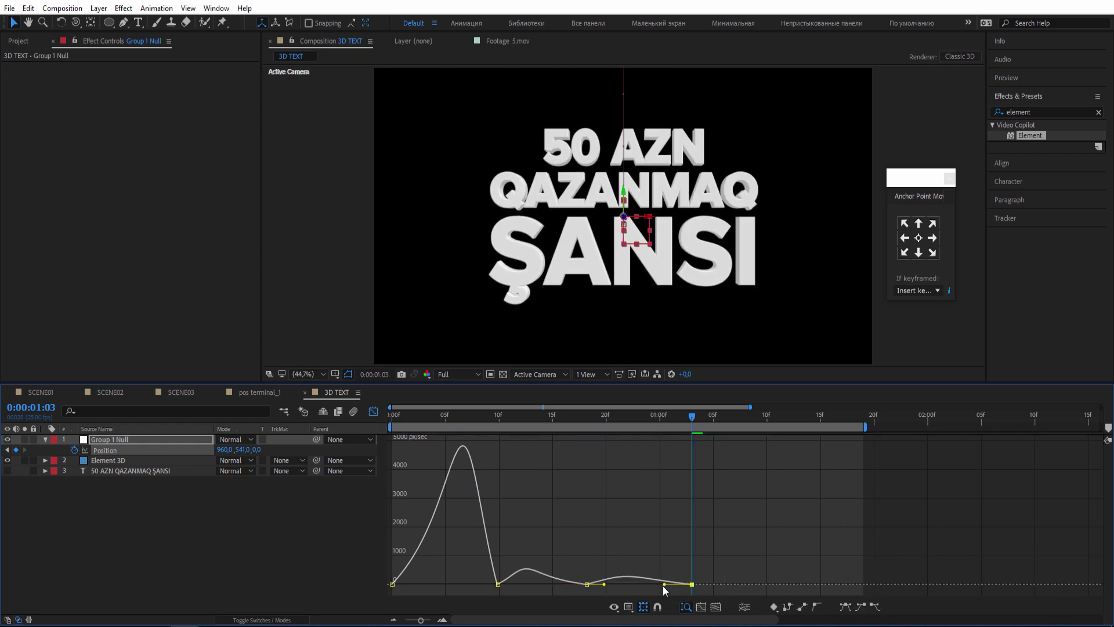
key("space")
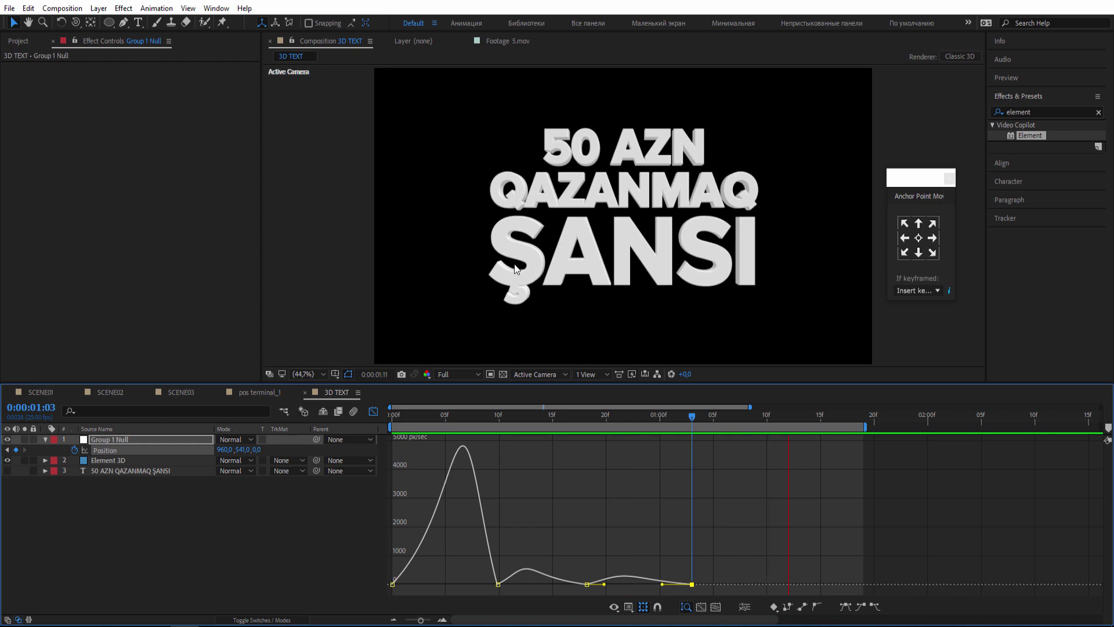
scroll(517, 260, "down", 4)
scroll(517, 260, "up", 4)
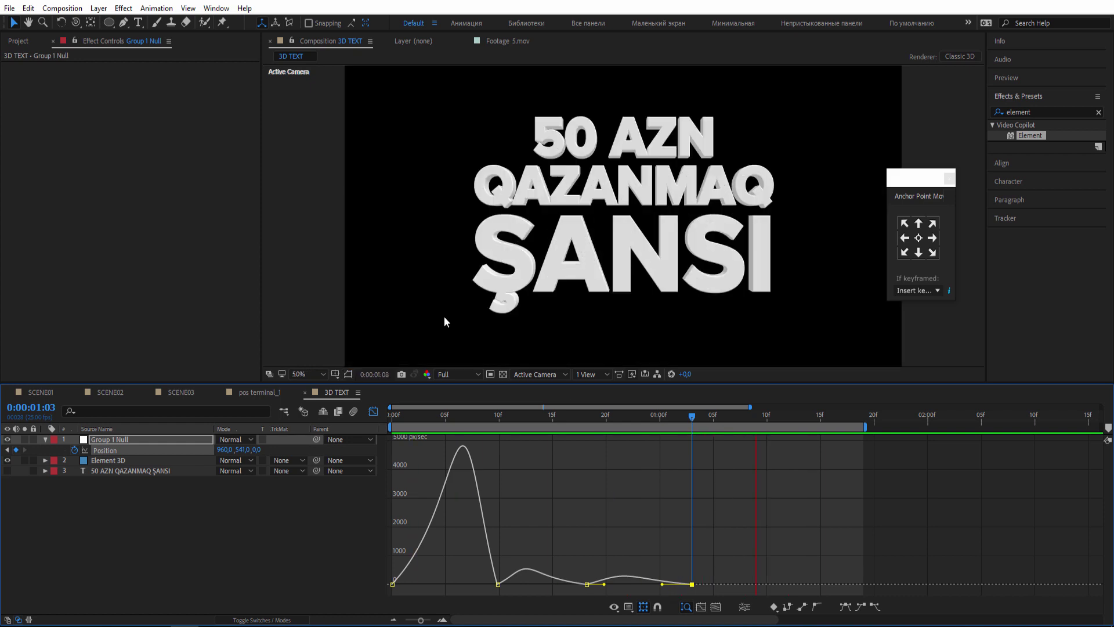
- Leave the speed graph, reveal the Group 1 Null's rotation properties alongside Position and move to 0:00:00:10
left_click(401, 416)
left_click(373, 411)
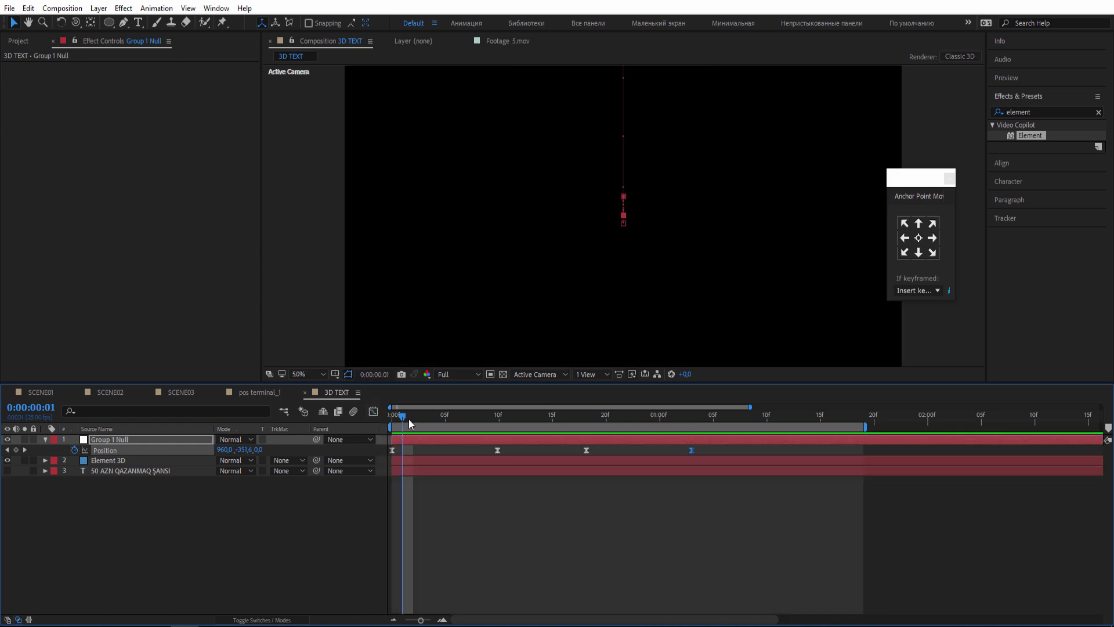
left_click_drag(408, 419, 393, 417)
left_click(99, 486)
left_click(109, 439)
key("shift+r")
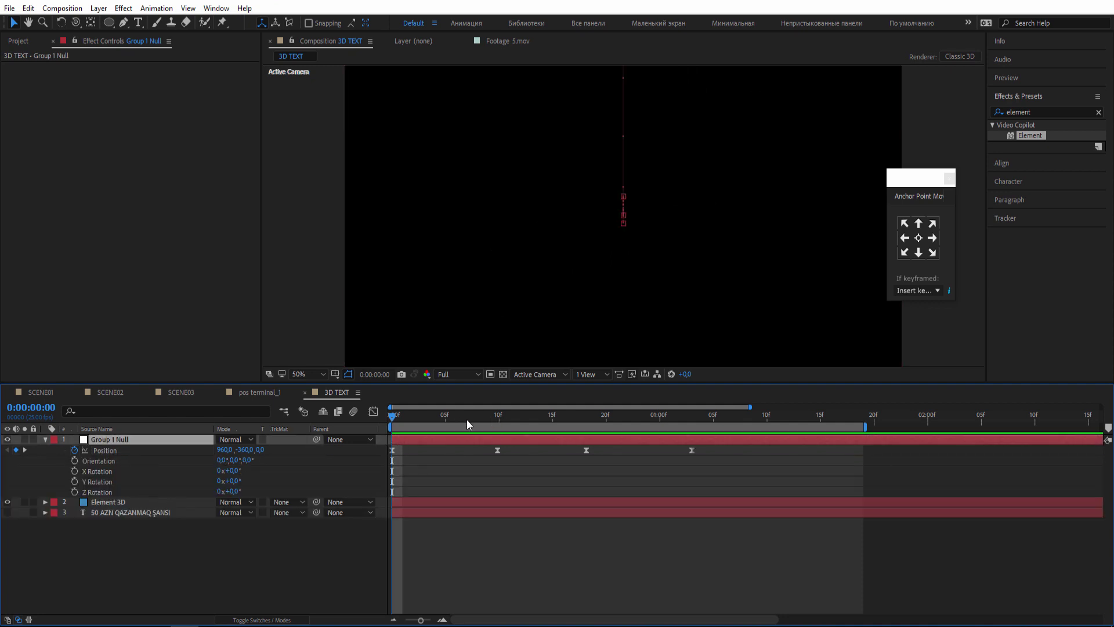
key("k")
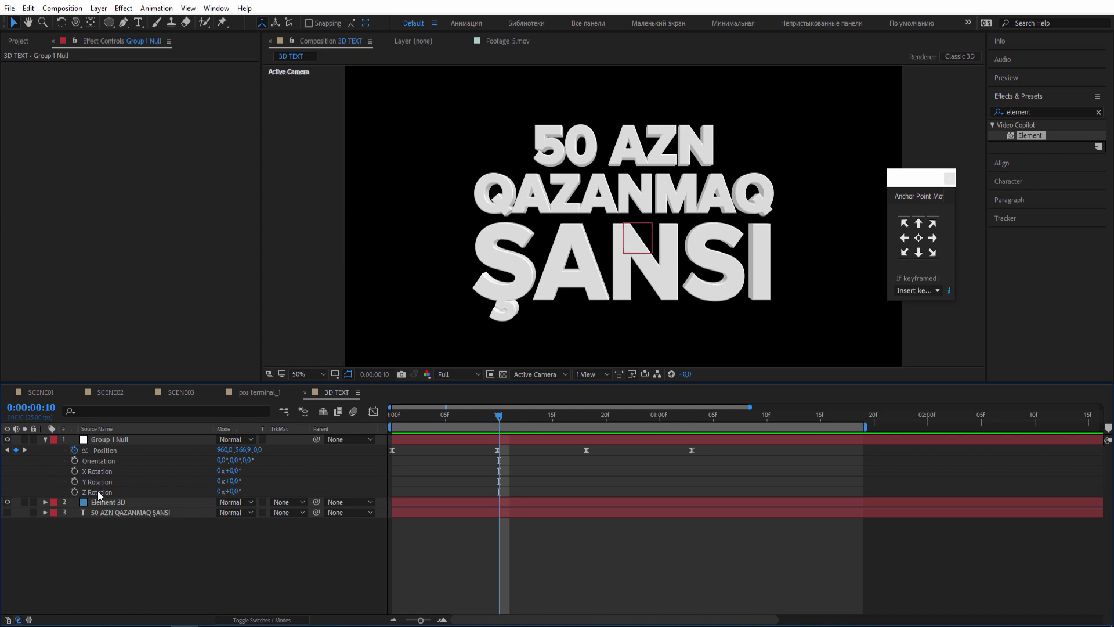
- Try animating the Group 1 Null's Z Rotation from 0:00:00:05 to 0:00:00:10 and undo it
left_click(75, 492)
left_click_drag(489, 420, 445, 417)
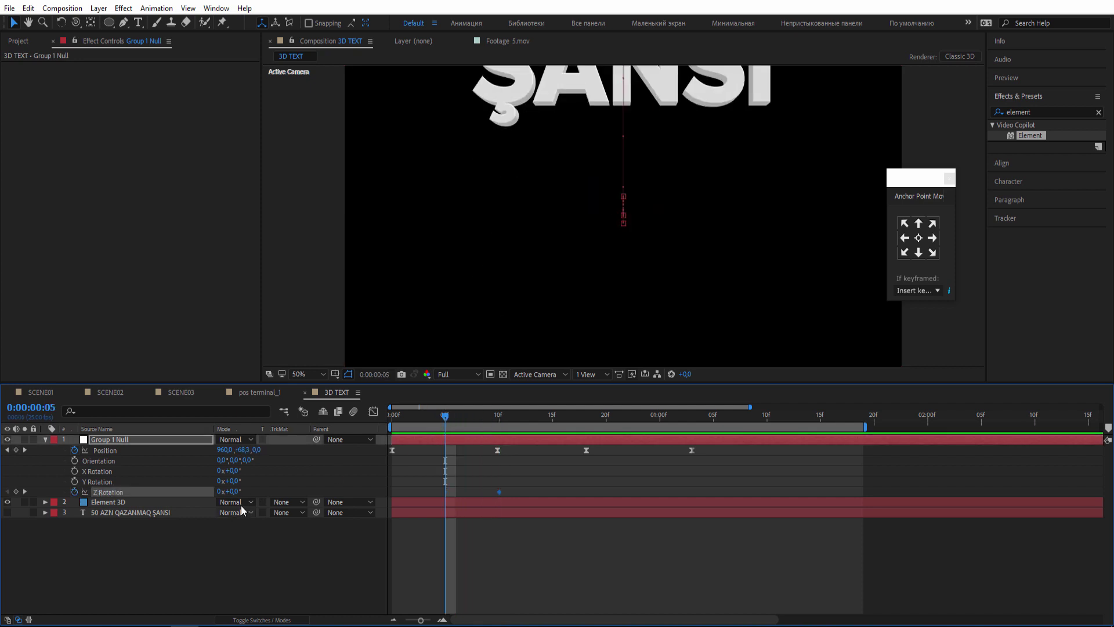
left_click_drag(236, 491, 244, 487)
key("ctrl+z")
key("ctrl+z")
key("ctrl+z")
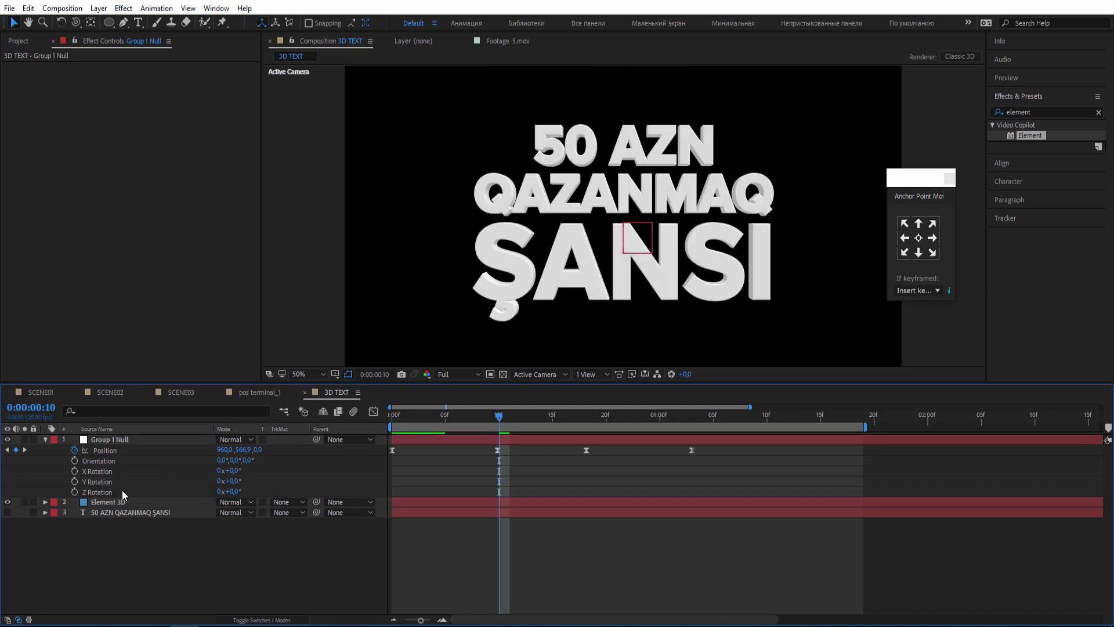
- Keyframe the Group 1 Null's Y Rotation at 0° at 0:00:00:10 and at -34° at 0:00:00:07
left_click(74, 482)
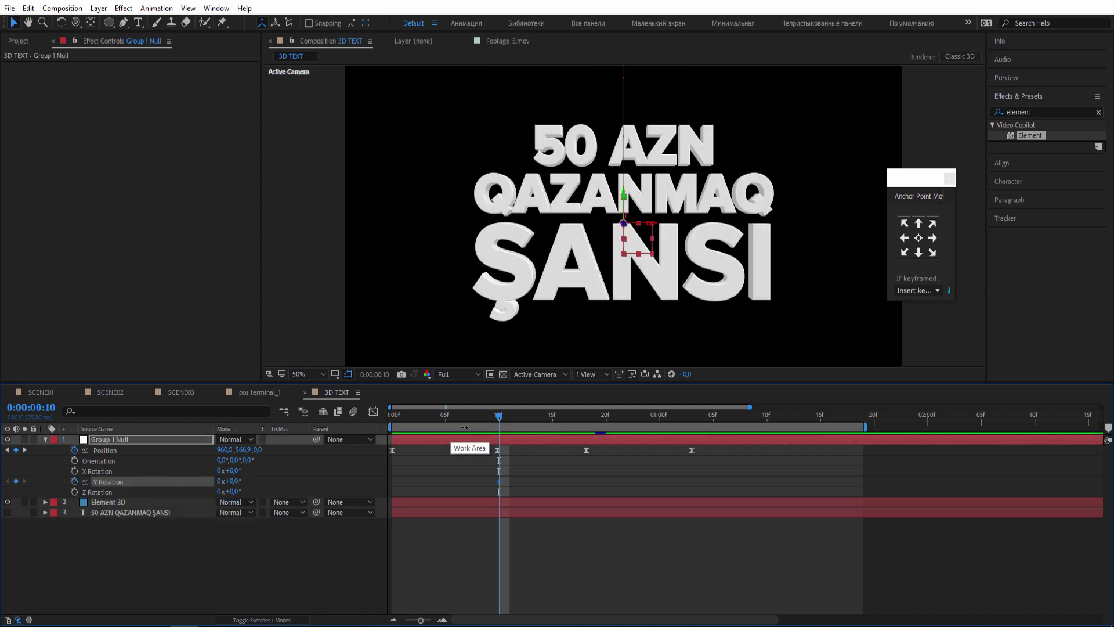
key("Page_Up")
key("Page_Up")
key("Page_Up")
left_click_drag(232, 481, 204, 479)
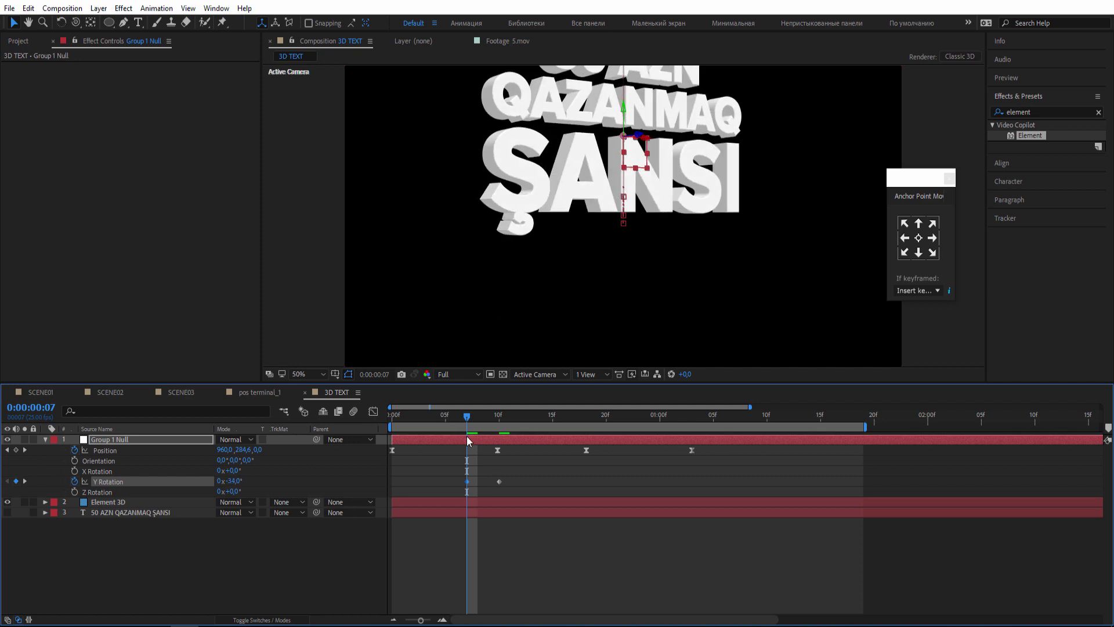
- Move the -34° Y Rotation keyframe to 0:00:00:04 and check the text's turn while it falls
left_click_drag(466, 481, 395, 482)
key("Page_Up")
key("Page_Up")
left_click_drag(388, 416, 467, 482)
key("ctrl+z")
left_click_drag(392, 482, 436, 483)
left_click_drag(397, 423, 424, 435)
- Apply Easy Ease to both Y Rotation keyframes and preview the animation
left_click_drag(520, 472, 415, 485)
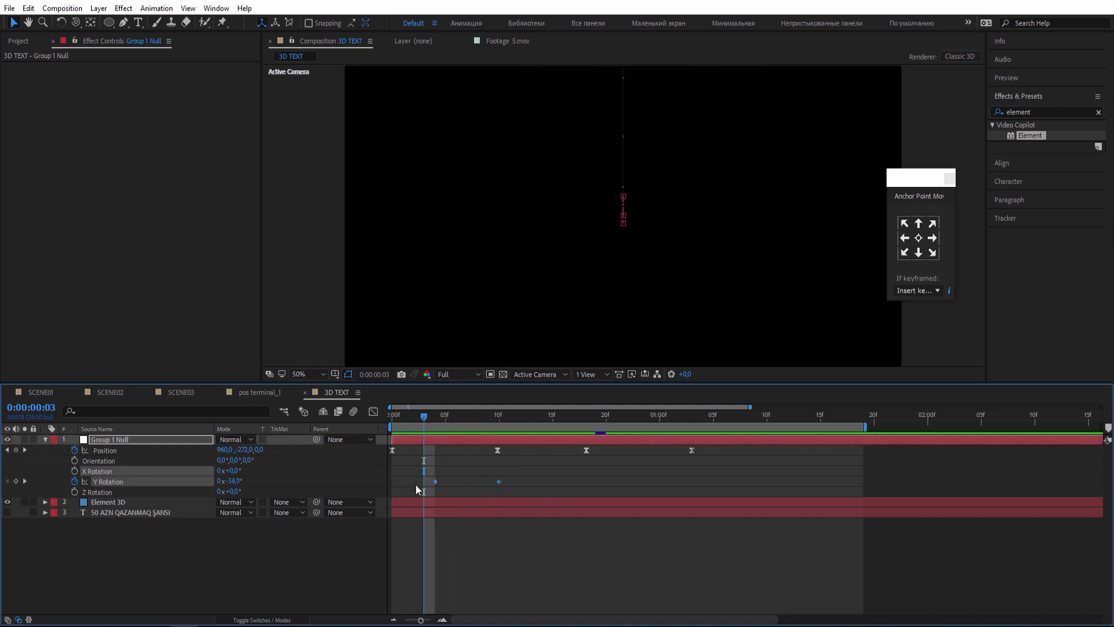
right_click(500, 483)
mouse_move(569, 476)
left_click(668, 518)
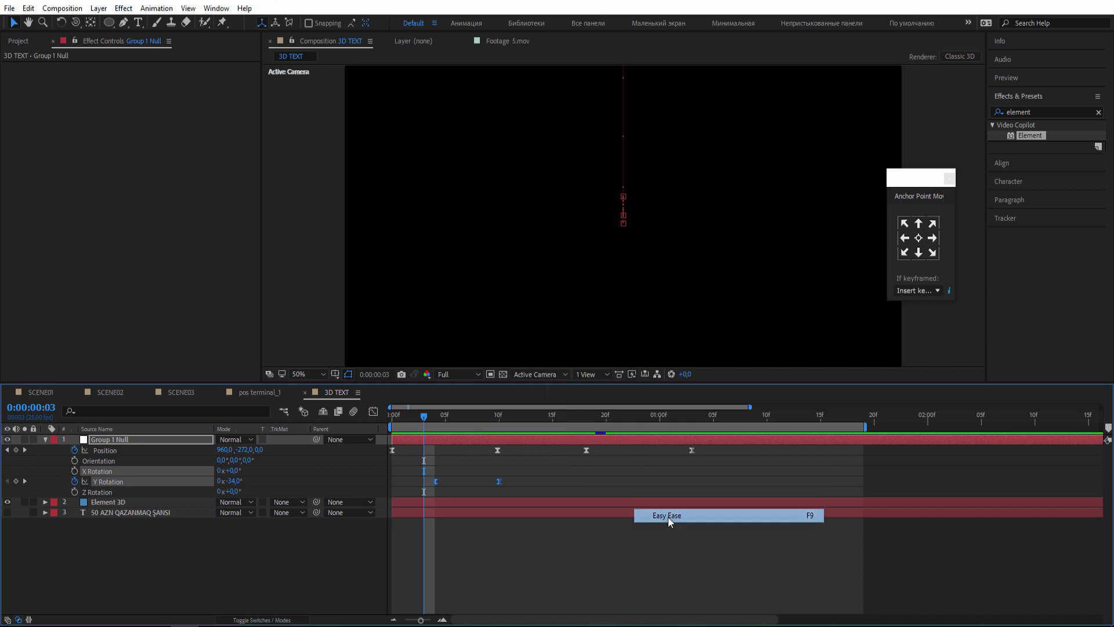
left_click(307, 374)
left_click(314, 402)
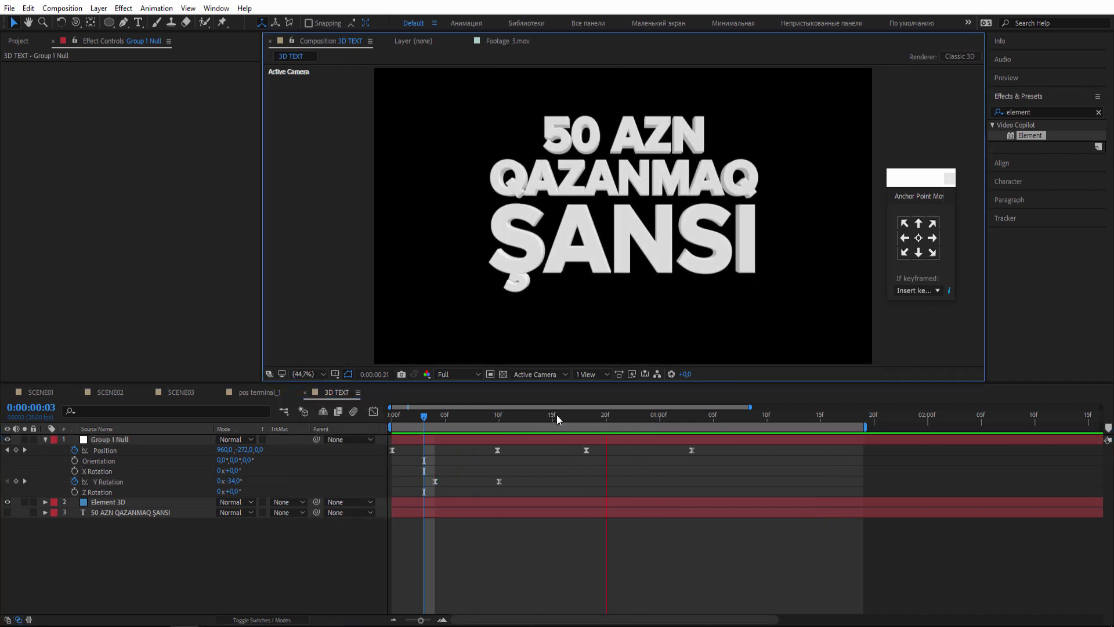
- Keyframe the Group 1 Null's Y Rotation at 19° at 0:00:00:18 and at -15° at 0:00:01:03, and preview the swing
left_click_drag(424, 416, 583, 428)
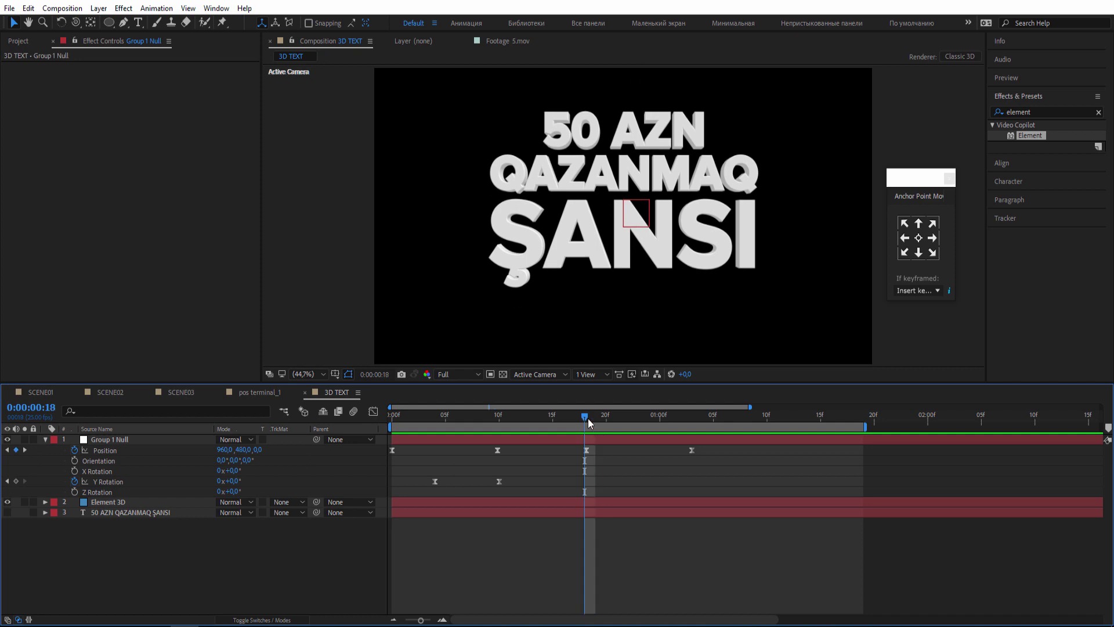
left_click_drag(235, 486, 547, 413)
left_click_drag(440, 416, 692, 434)
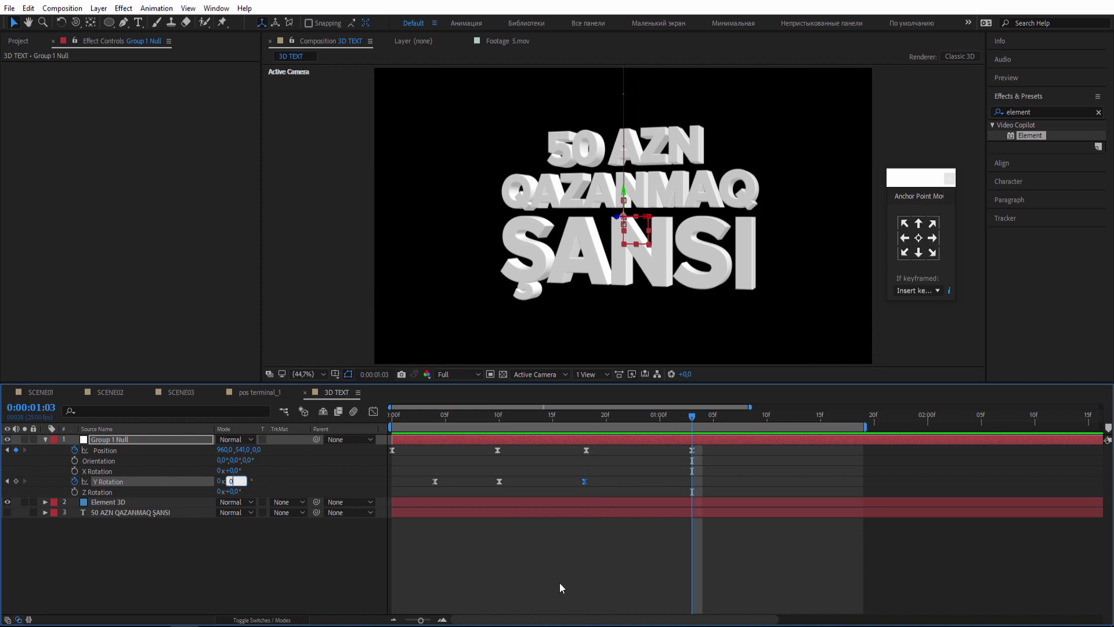
key("Return")
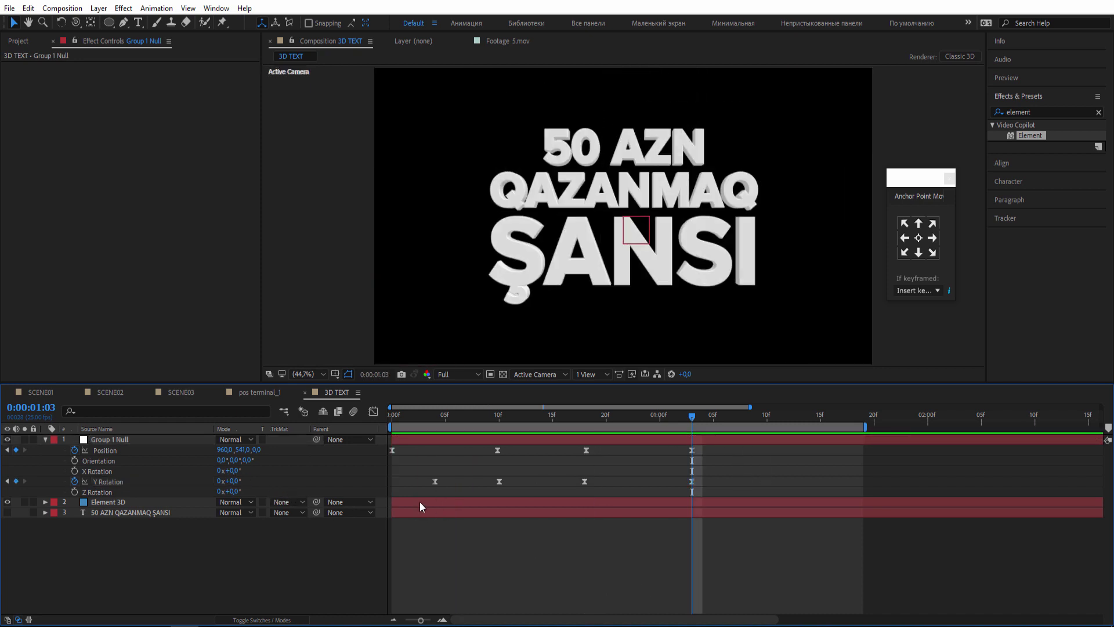
left_click_drag(233, 481, 222, 483)
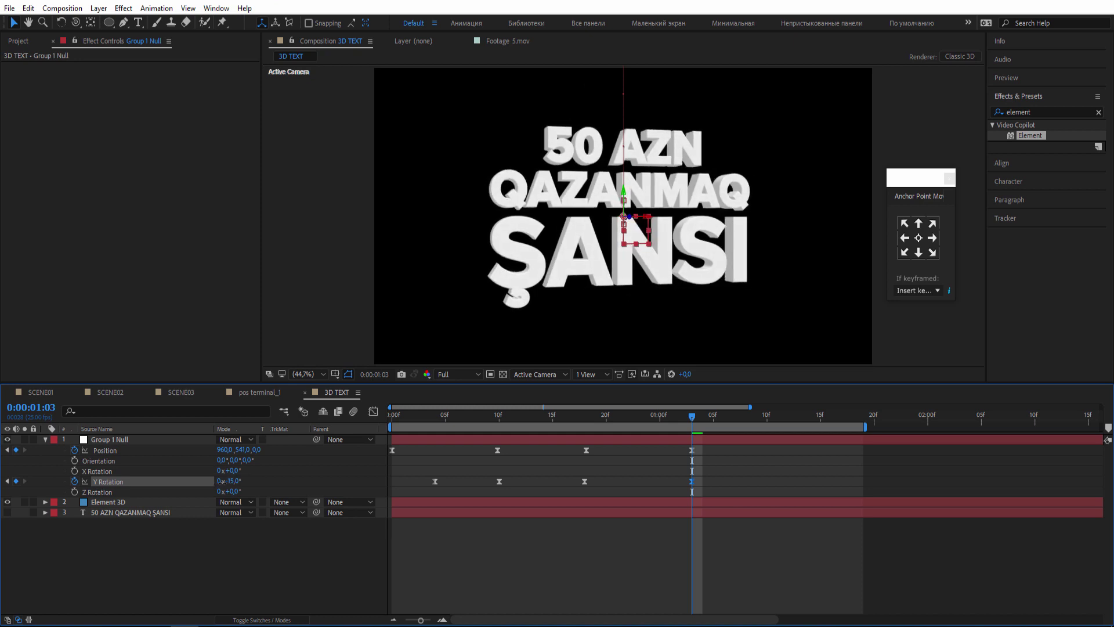
left_click(505, 531)
key("space")
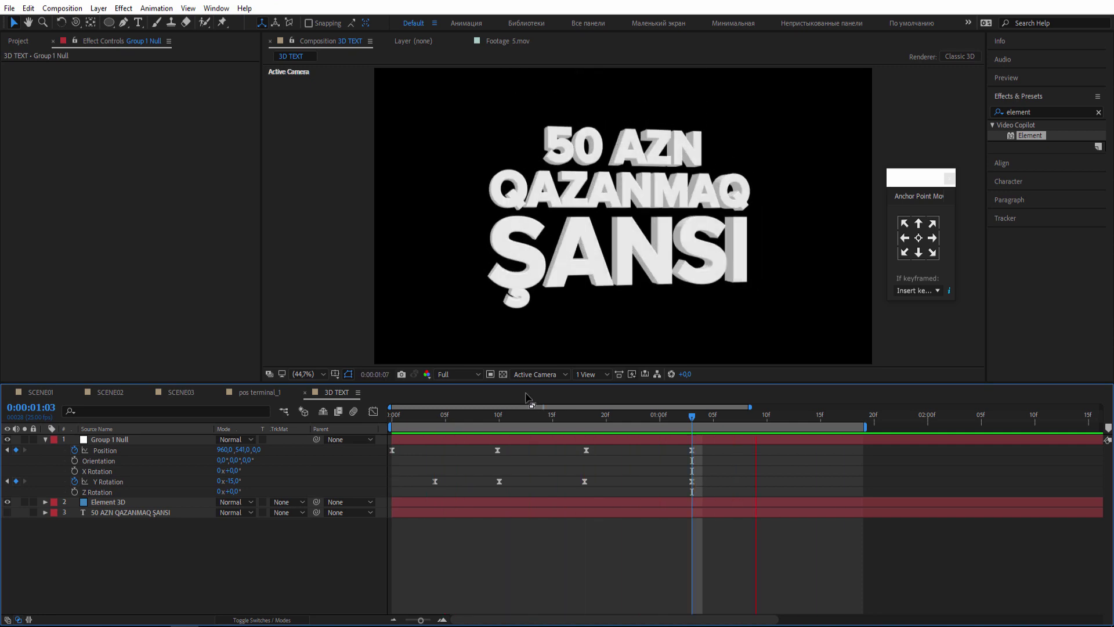
- Delete the Group 1 Null's Y Rotation keyframe at 0:00:00:18 and preview the animation
left_click_drag(402, 415, 496, 422)
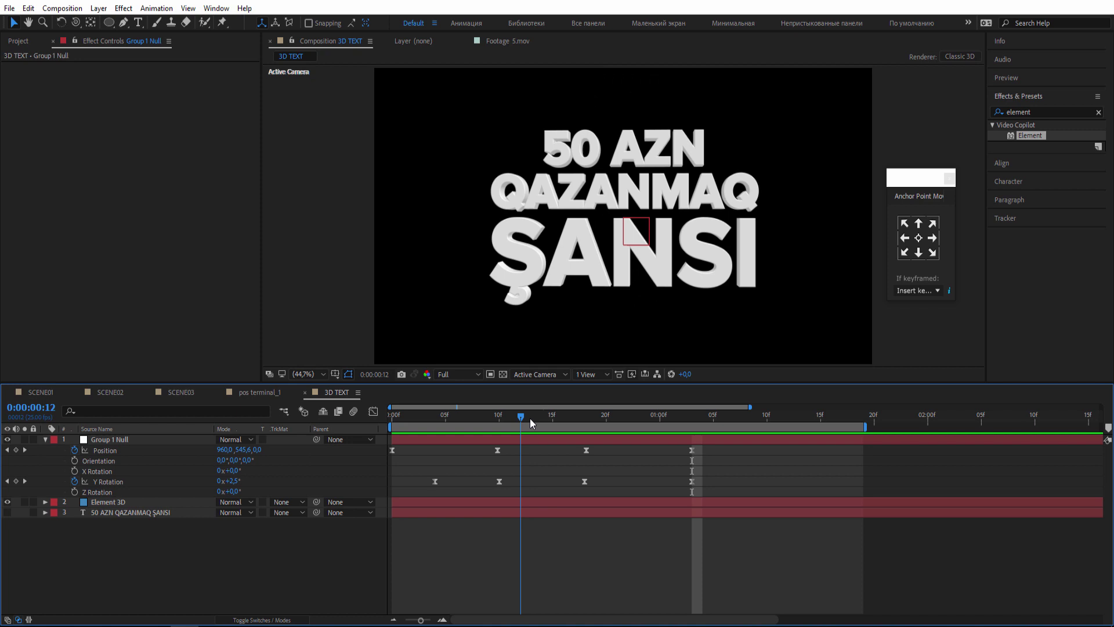
left_click(585, 481)
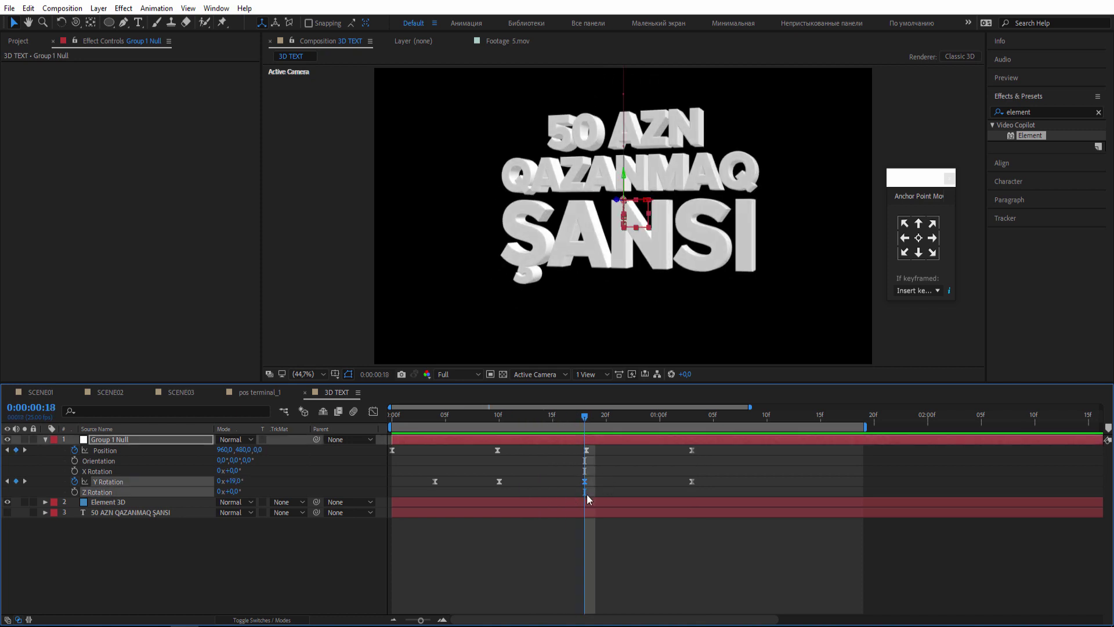
key("Delete")
left_click_drag(478, 423, 682, 422)
key("space")
key("space")
- Set the Group 1 Null's Y Rotation keyframe at 0:00:00:10 to 13° and play back the animation
left_click_drag(430, 413, 497, 430)
left_click_drag(234, 485, 240, 482)
left_click_drag(395, 419, 655, 467)
key("space")
scroll(440, 252, "down", 4)
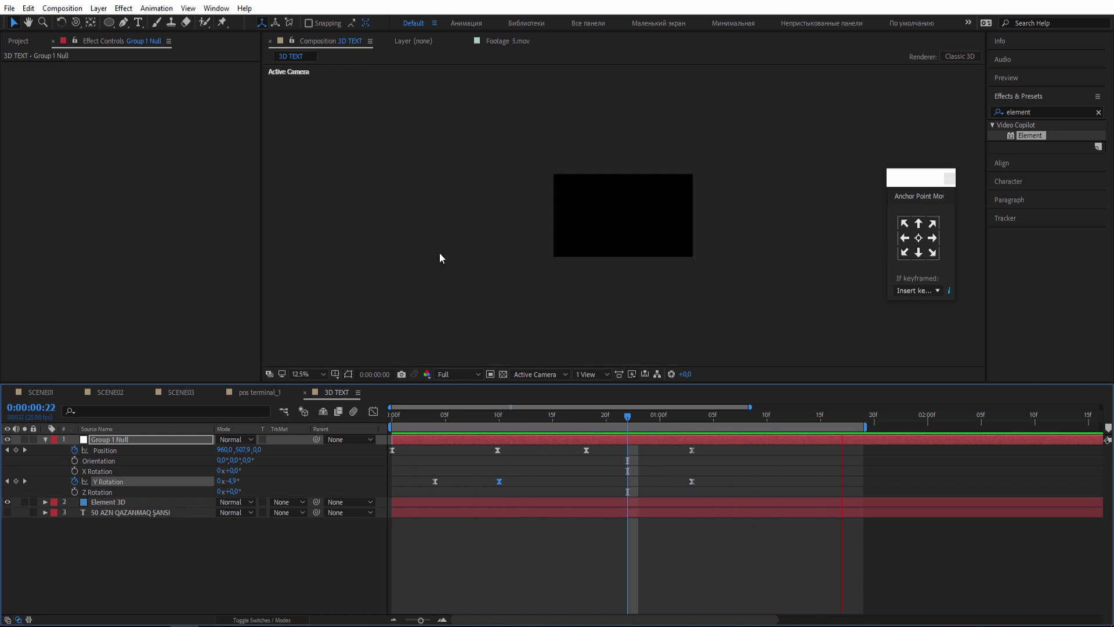
scroll(632, 292, "up", 4)
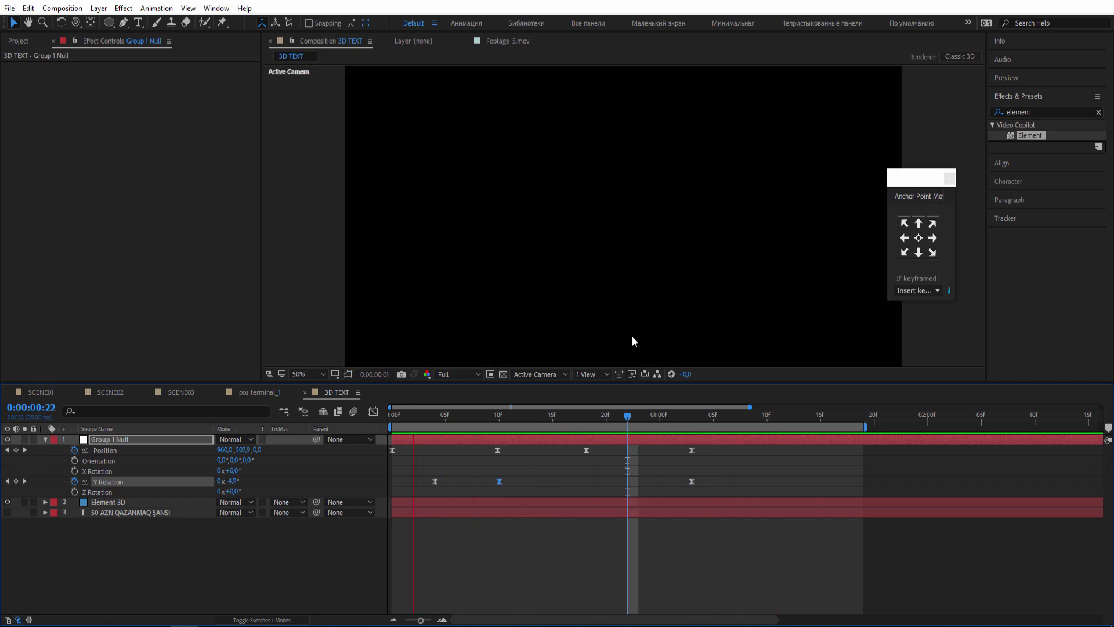
- Enable Bend in the Element effect's Group 1 Deform settings and keyframe the Bend Angle at 0° at 0:00:00:10
left_click_drag(420, 419, 499, 418)
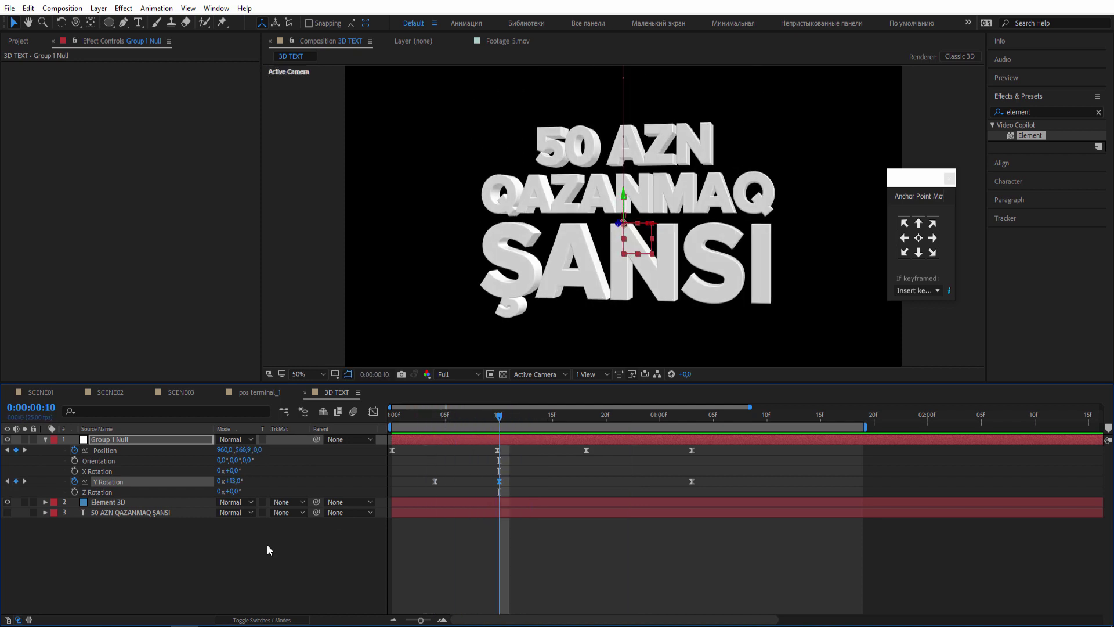
left_click(268, 546)
left_click(107, 503)
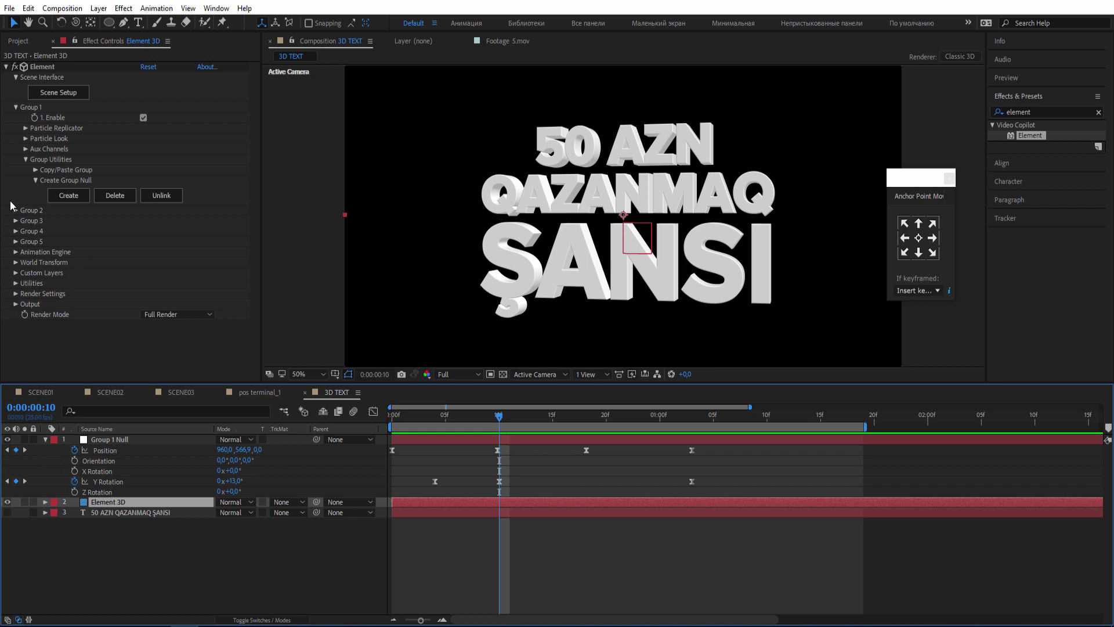
left_click(27, 159)
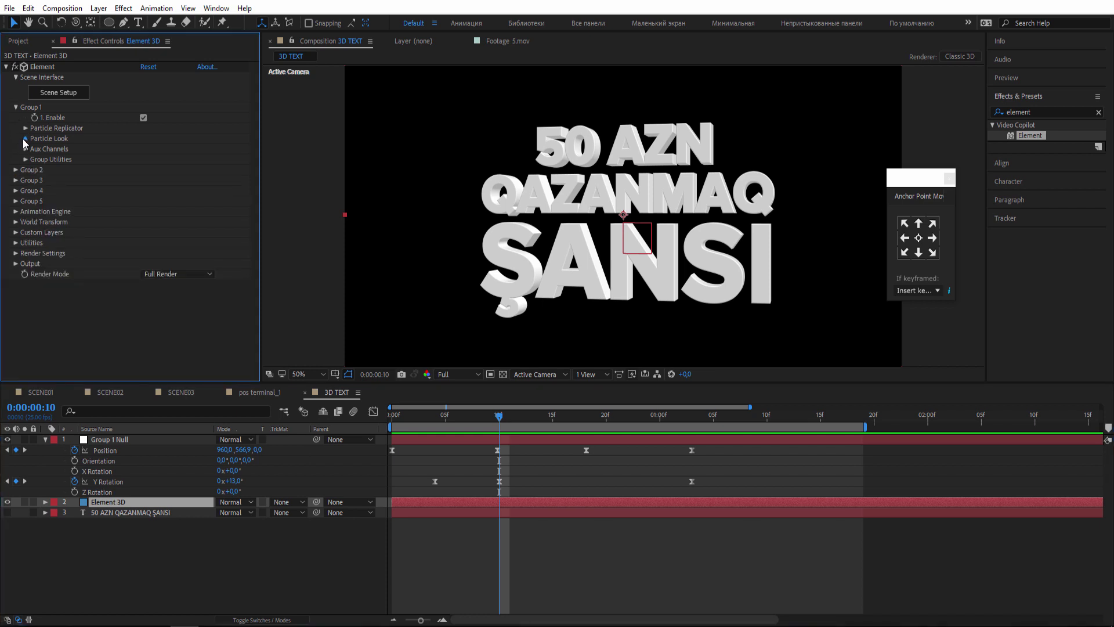
left_click(24, 138)
left_click(35, 232)
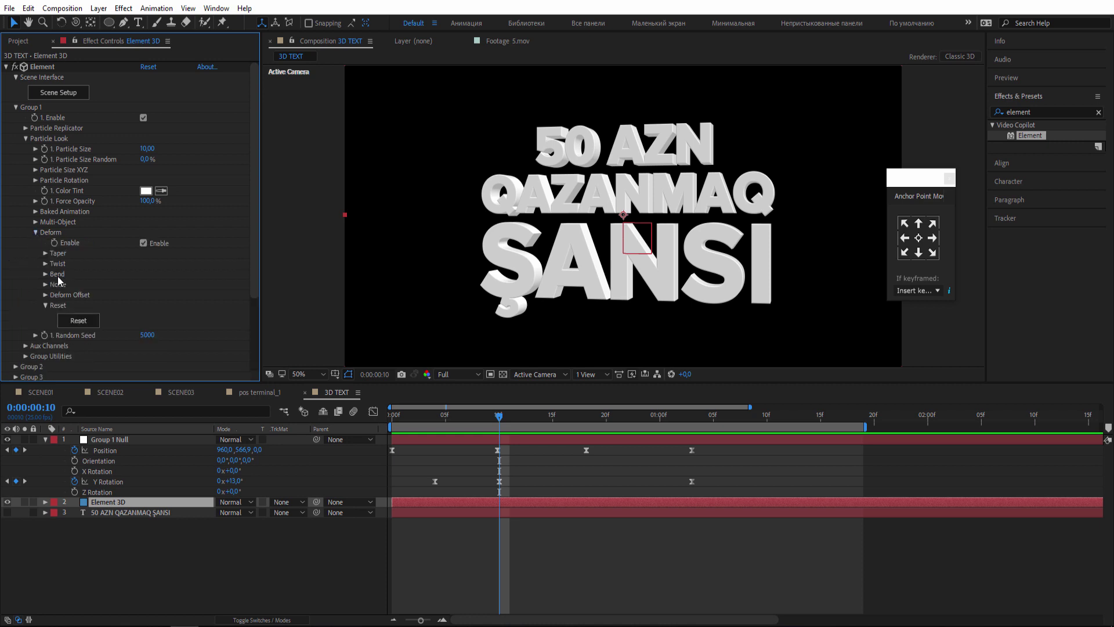
left_click(46, 274)
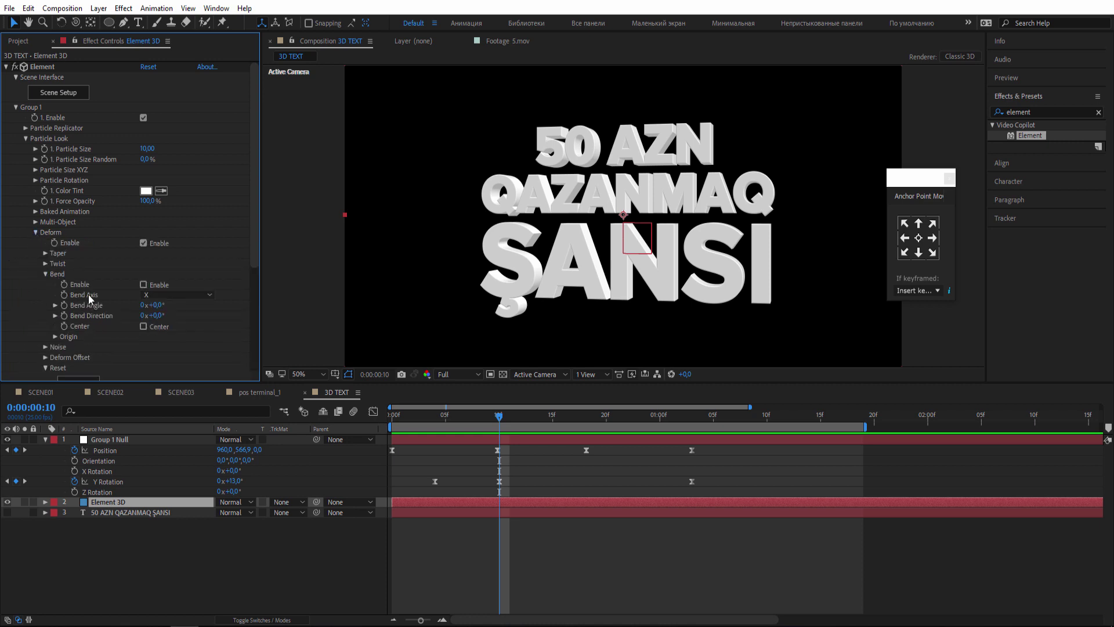
left_click(144, 285)
left_click_drag(155, 306, 169, 305)
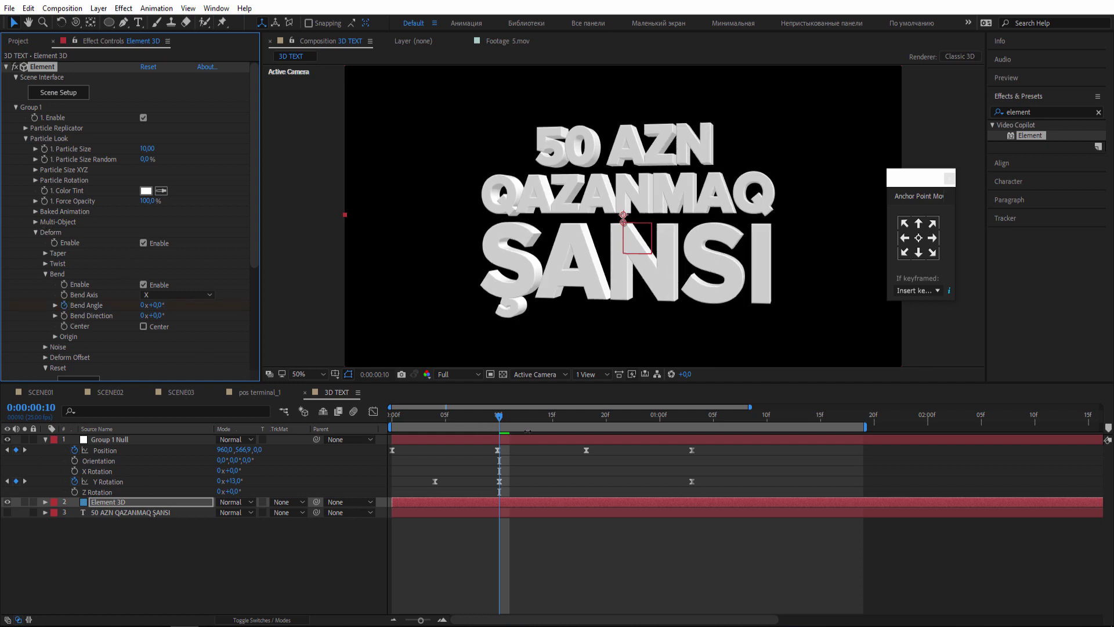
- Keyframe the Element 3D layer's Bend Angle at 33° at 0:00:00:04 and at -23° at 0:00:00:18
left_click_drag(499, 424, 434, 424)
left_click_drag(162, 304, 176, 304)
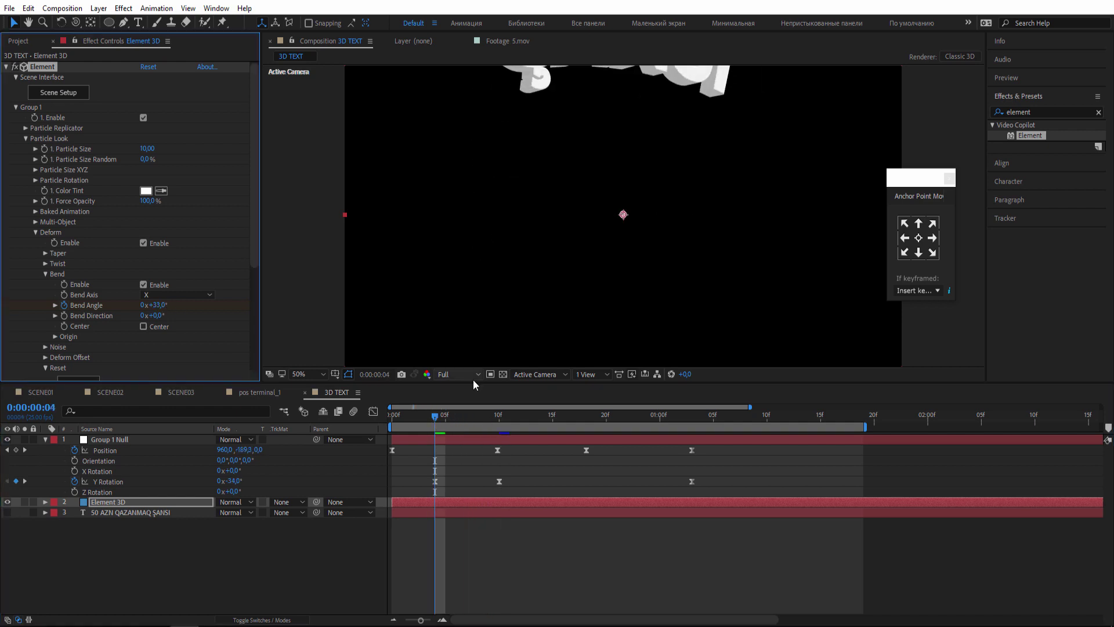
left_click_drag(437, 425, 499, 425)
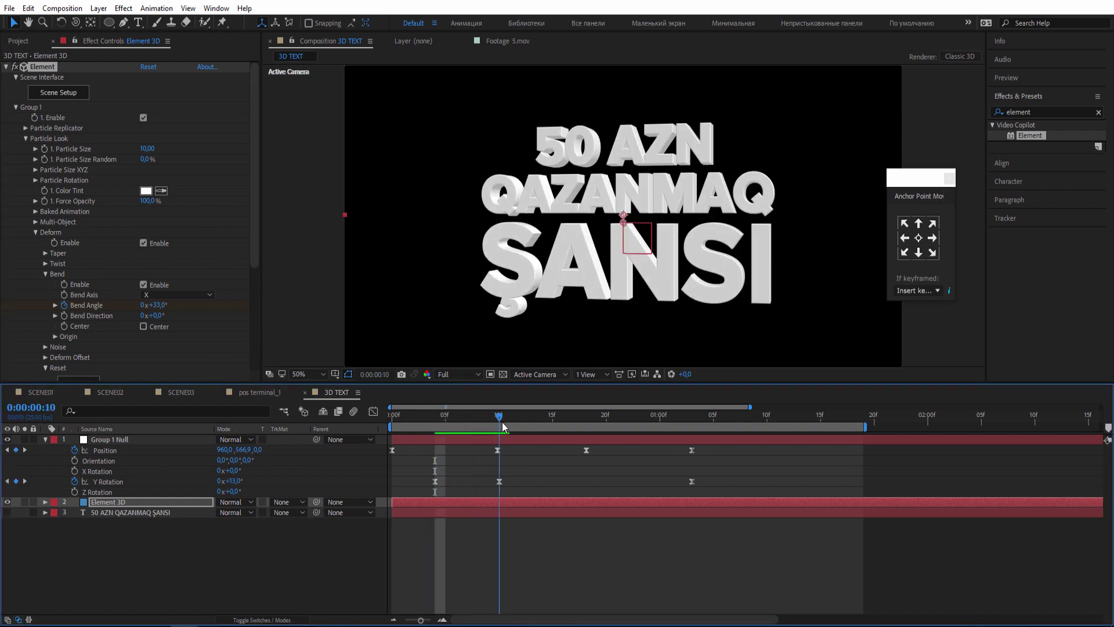
key("u")
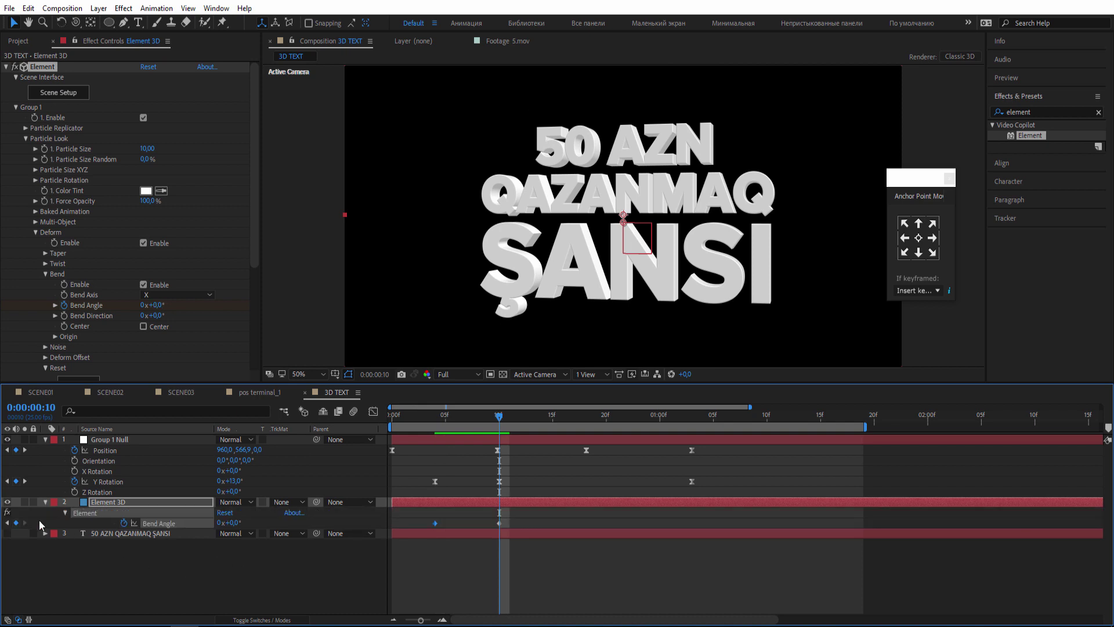
left_click_drag(519, 422, 579, 423)
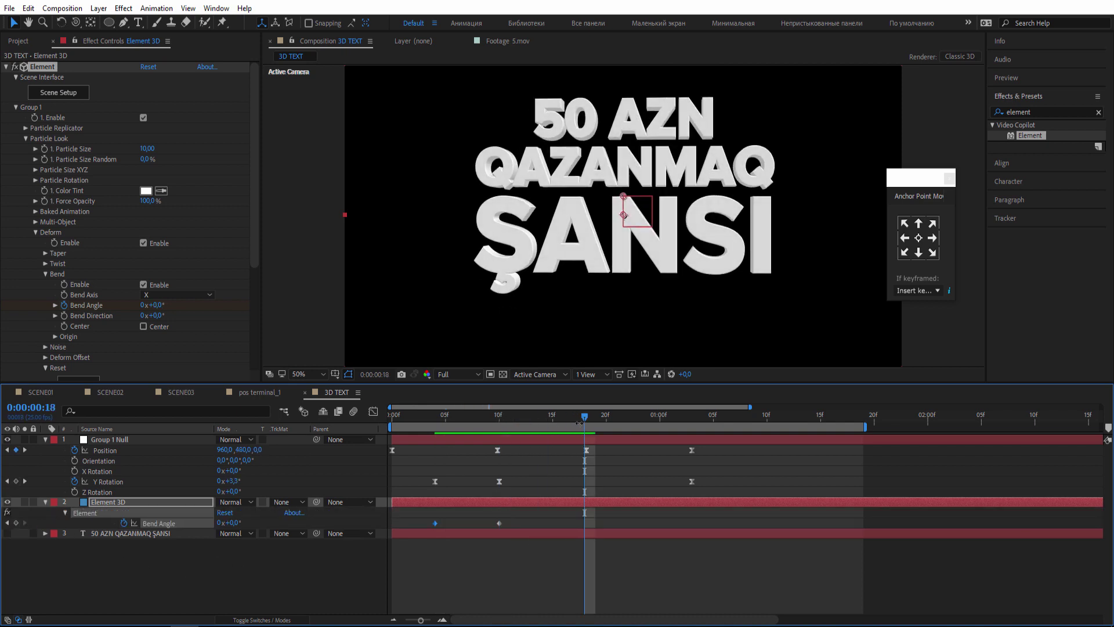
left_click_drag(161, 305, 148, 305)
- Keyframe the Bend Angle at 17° at 0:00:01:03 and preview the bending text
left_click_drag(505, 412, 691, 437)
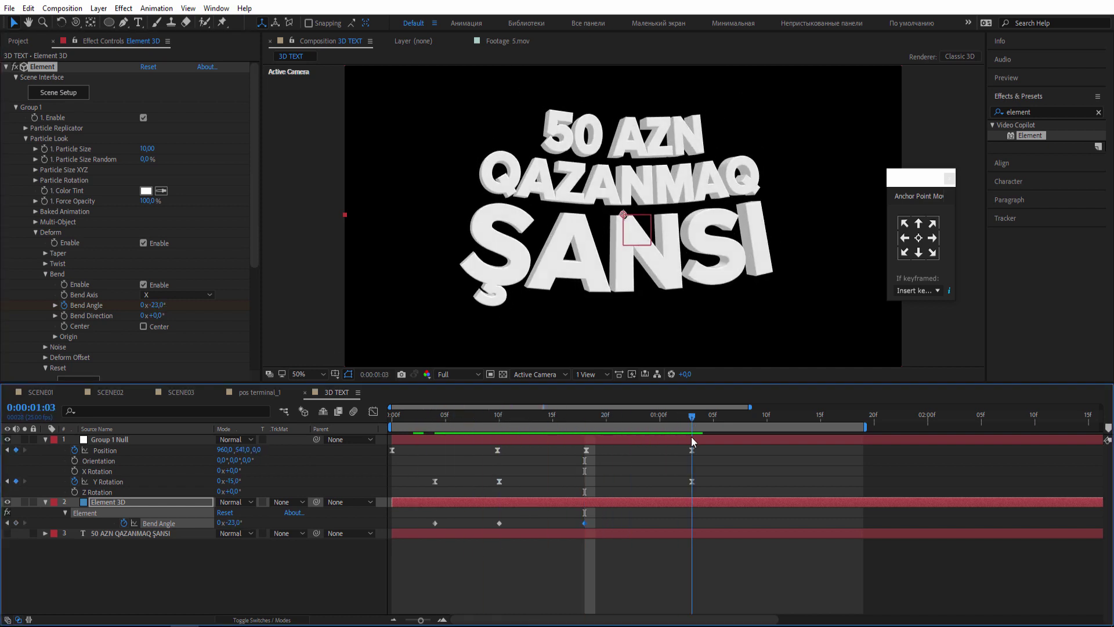
left_click(157, 306)
type("0")
key("Return")
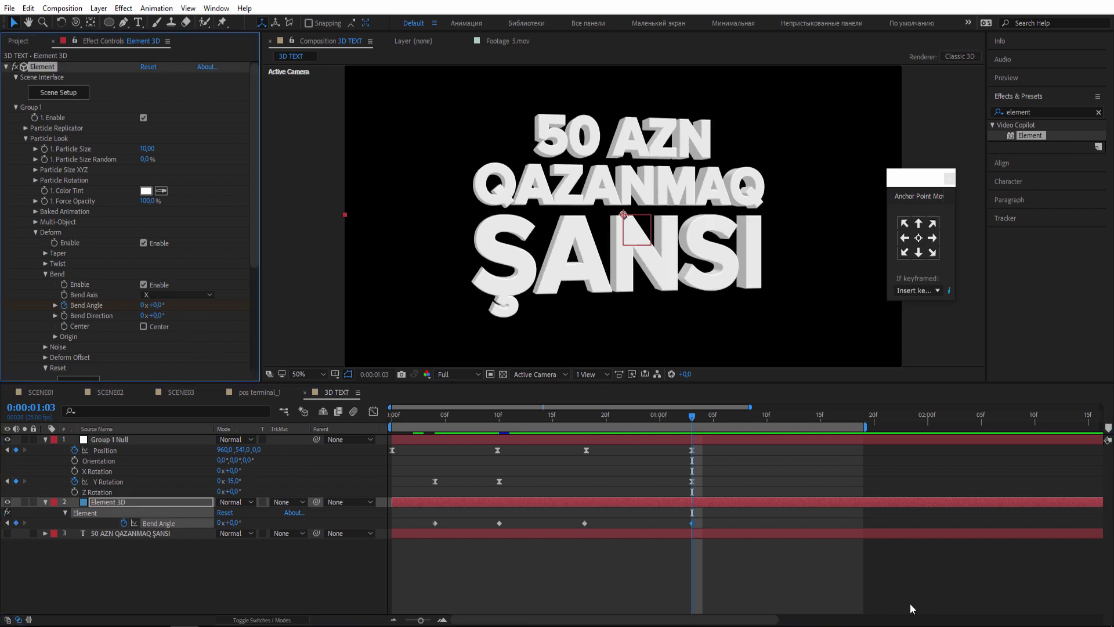
left_click_drag(164, 310, 169, 305)
key("space")
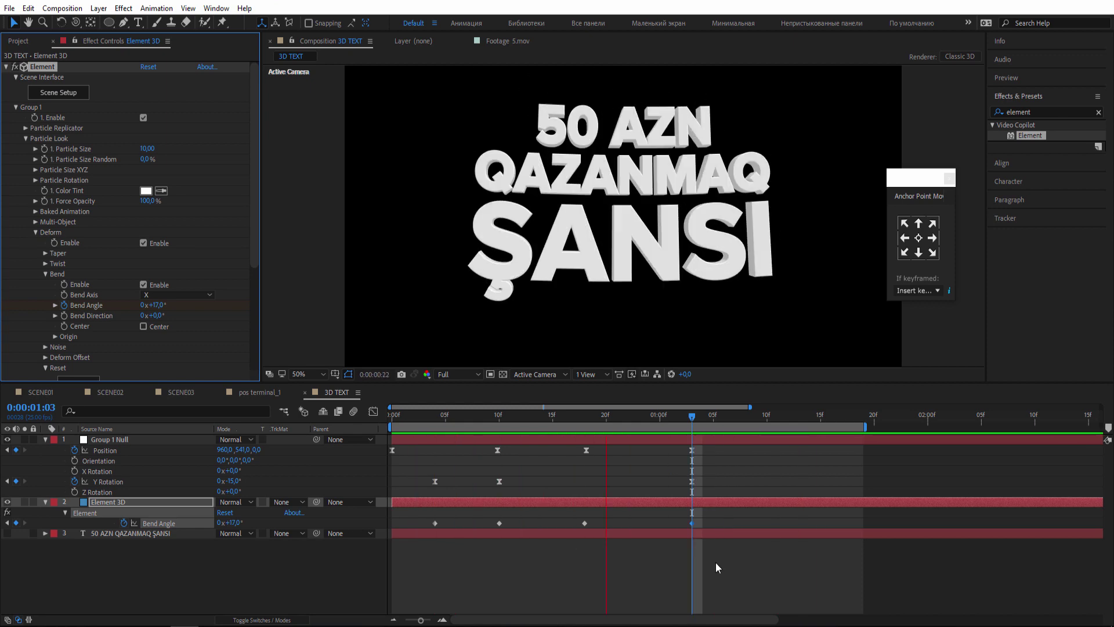
key("space")
- Apply Easy Ease to all four Bend Angle keyframes and preview the animation
right_click(499, 523)
mouse_move(615, 515)
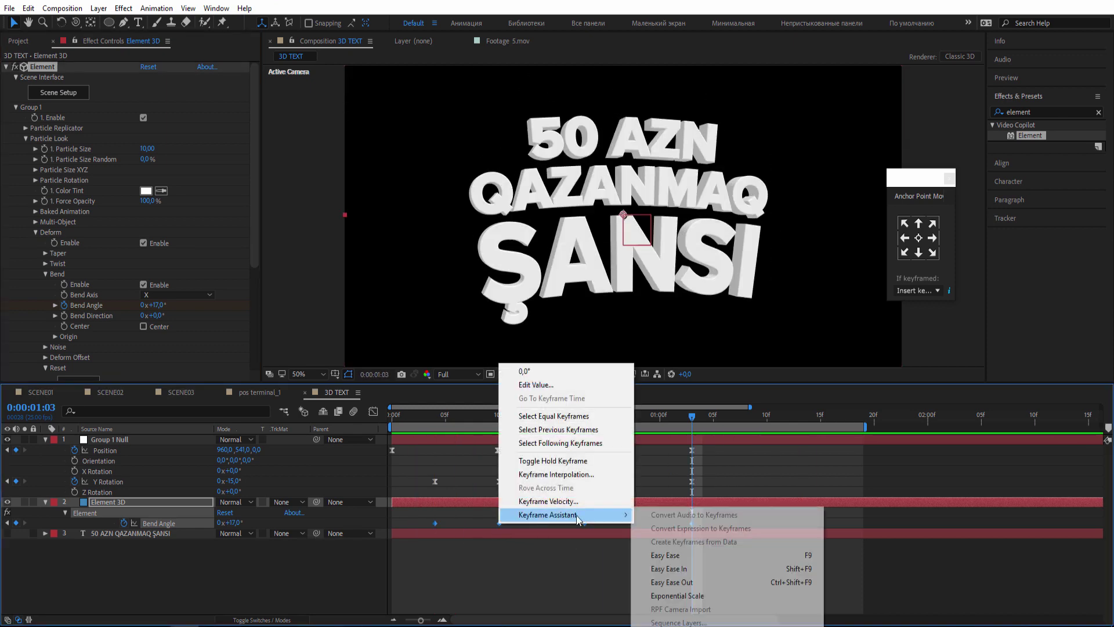
left_click(677, 556)
left_click(818, 593)
key("space")
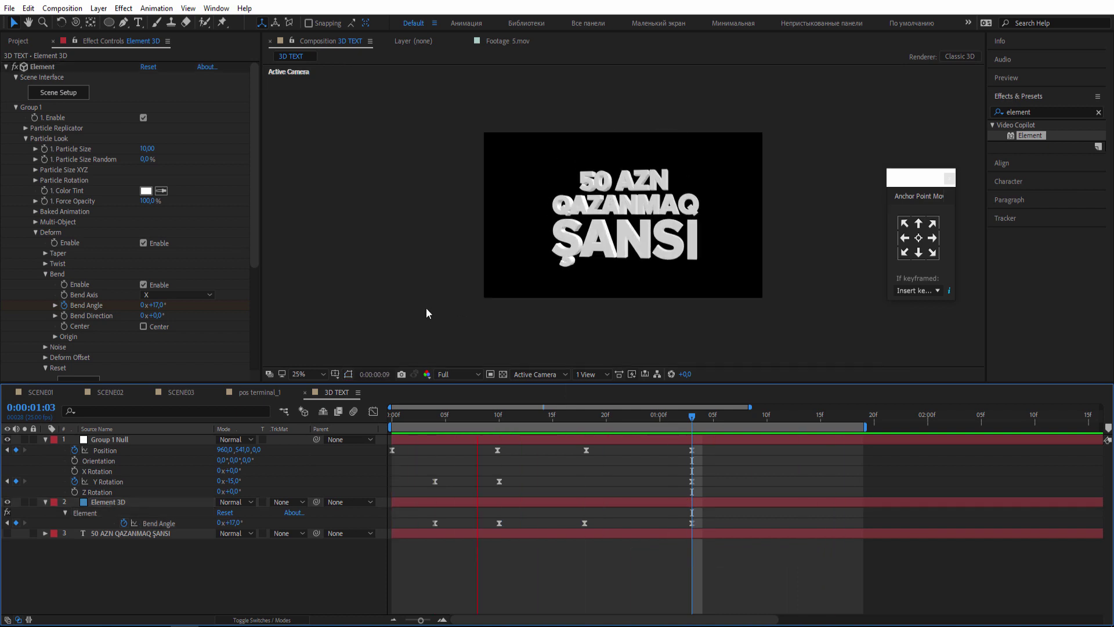
scroll(430, 312, "up", 1)
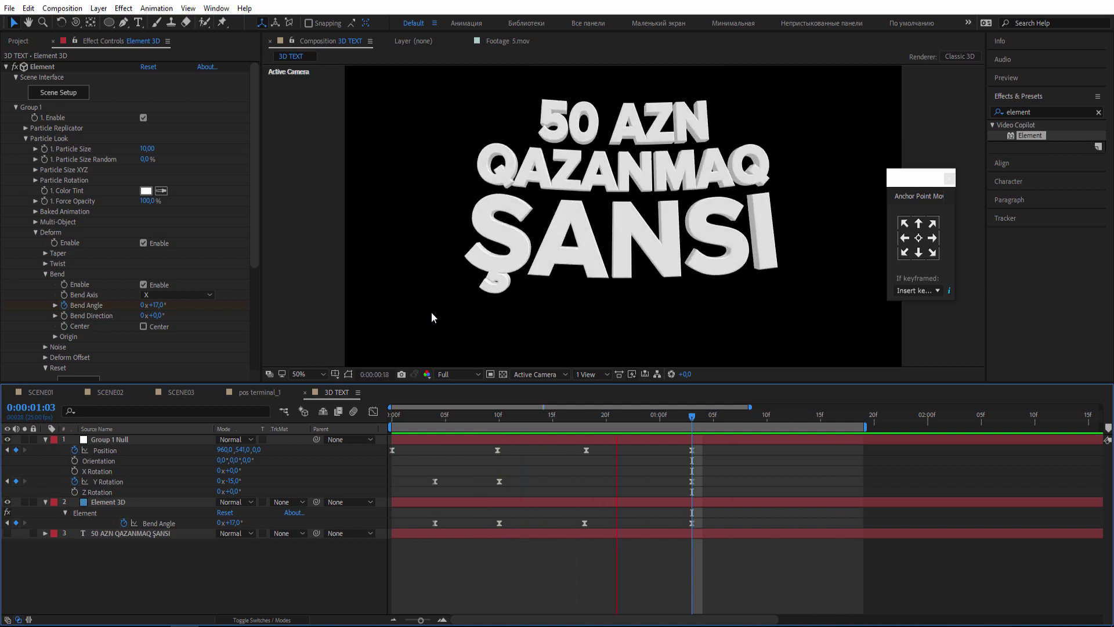
key("space")
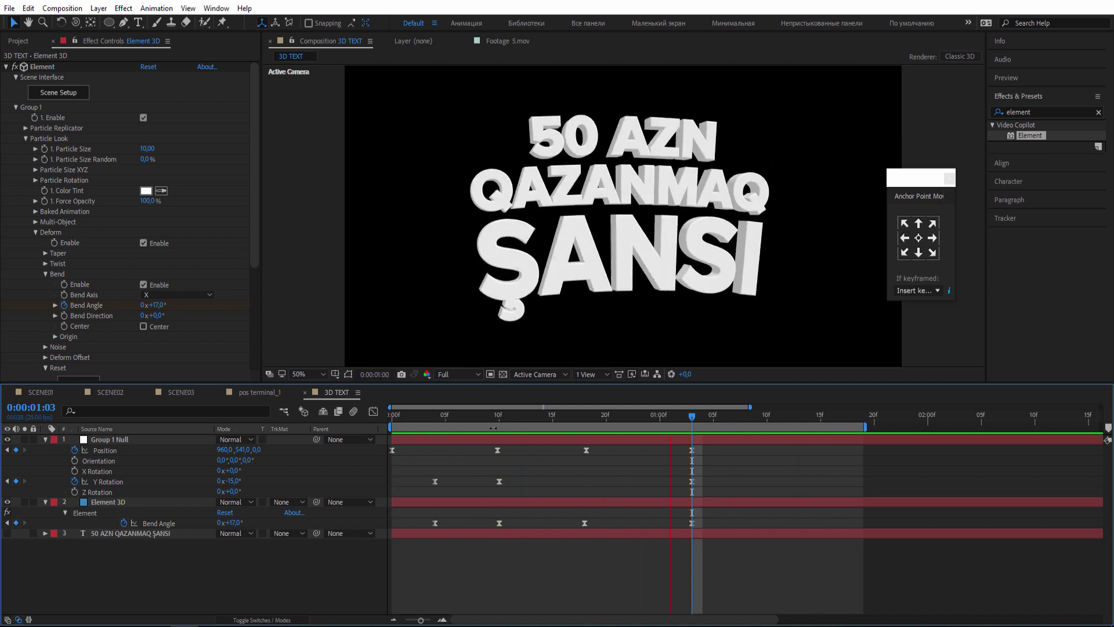
- Lengthen the incoming ease of the Bend Angle keyframes at 0:00:00:18 and 0:00:01:03 in the speed graph, and preview the animation
left_click_drag(432, 423, 398, 425)
left_click_drag(526, 527, 457, 508)
left_click(375, 414)
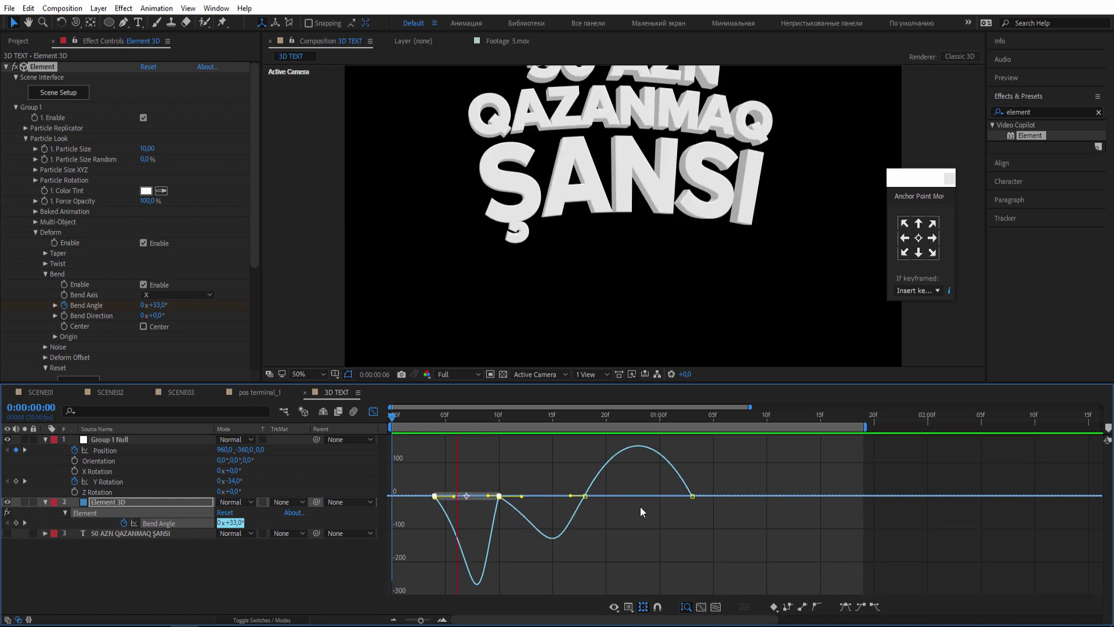
left_click(598, 499)
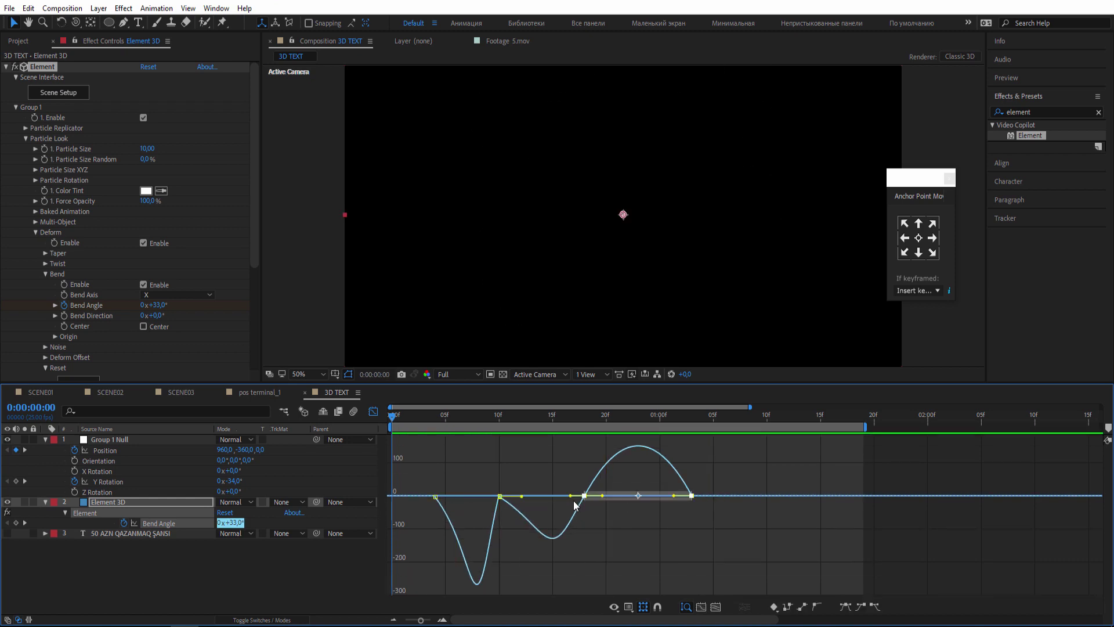
left_click_drag(571, 498, 564, 498)
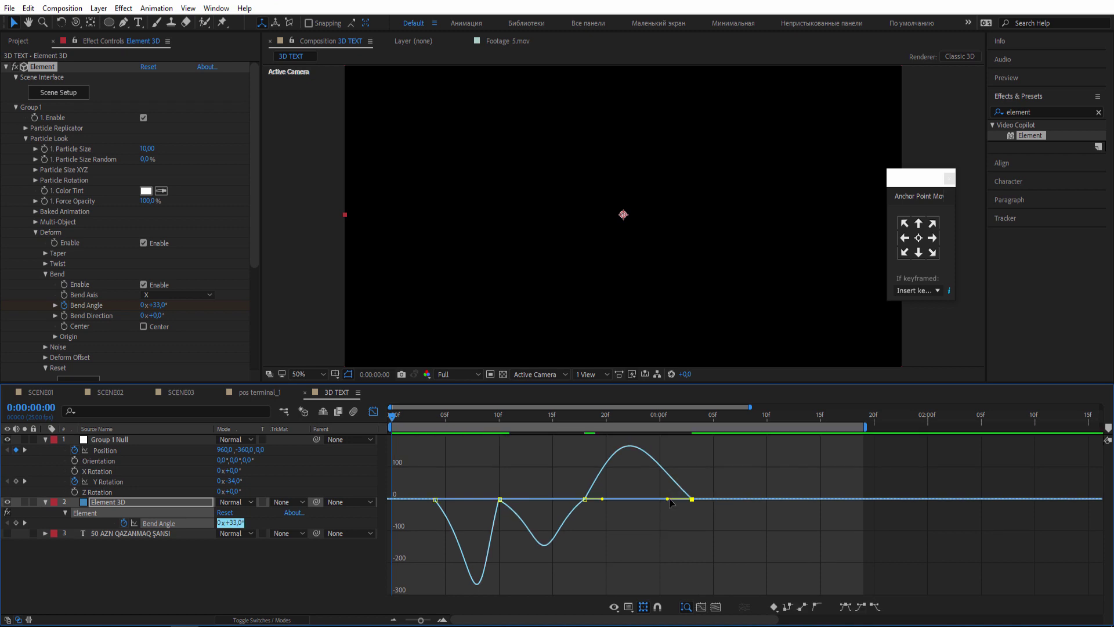
left_click_drag(660, 499, 654, 499)
key("space")
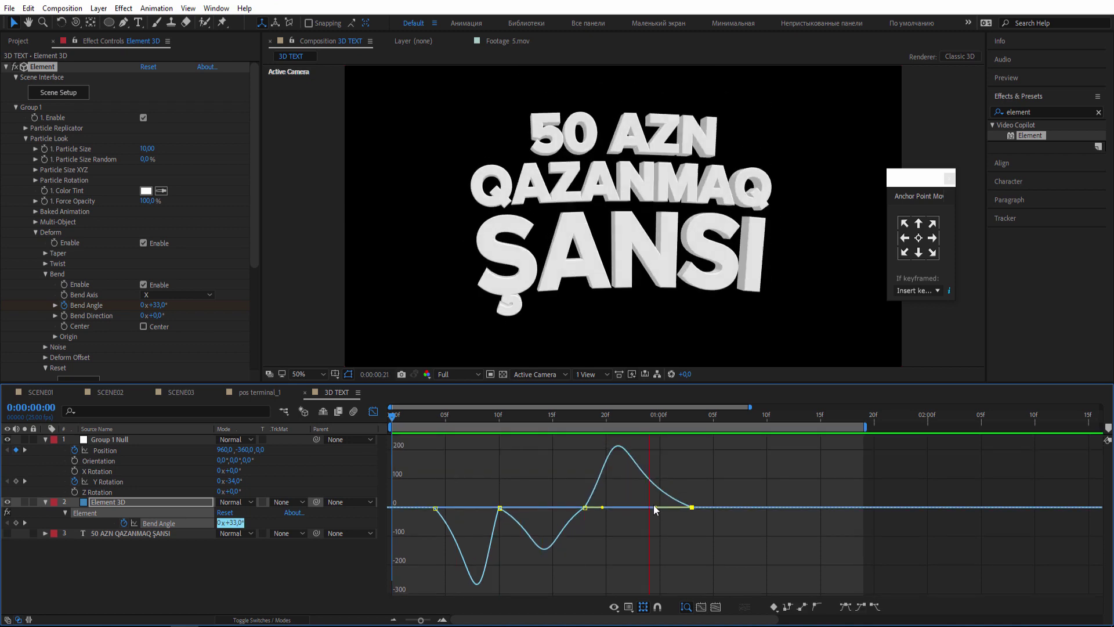
key("comma")
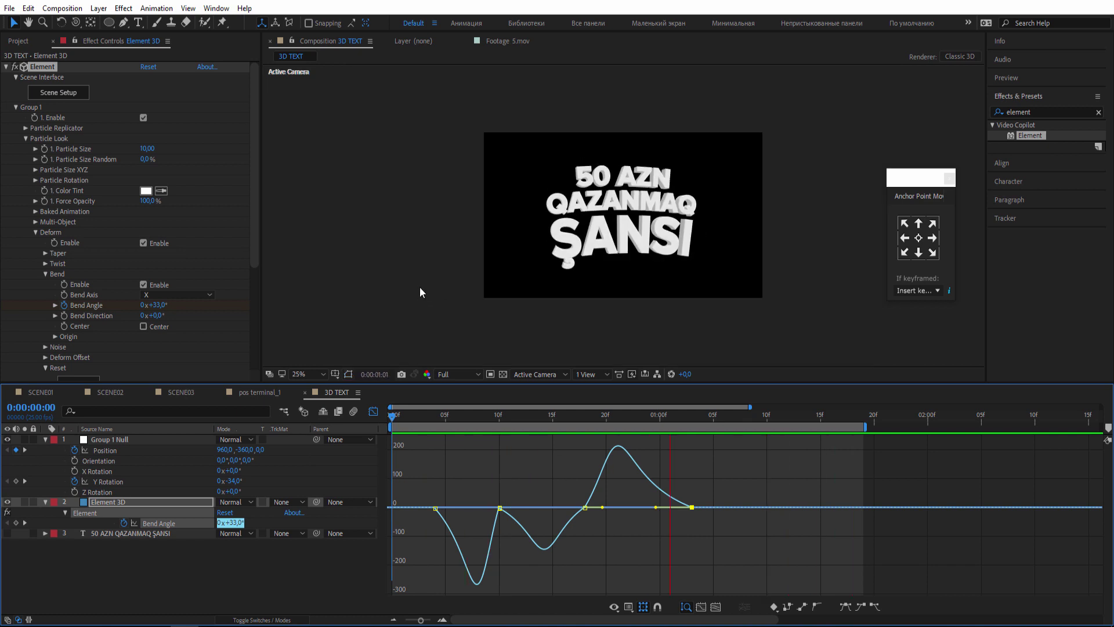
key("period")
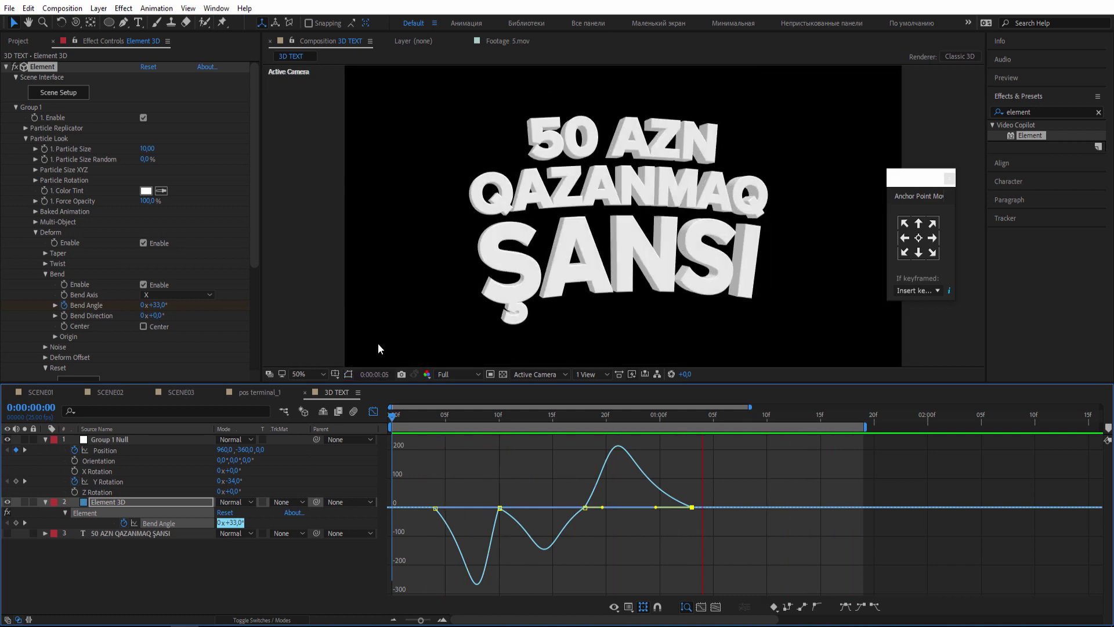
left_click(374, 411)
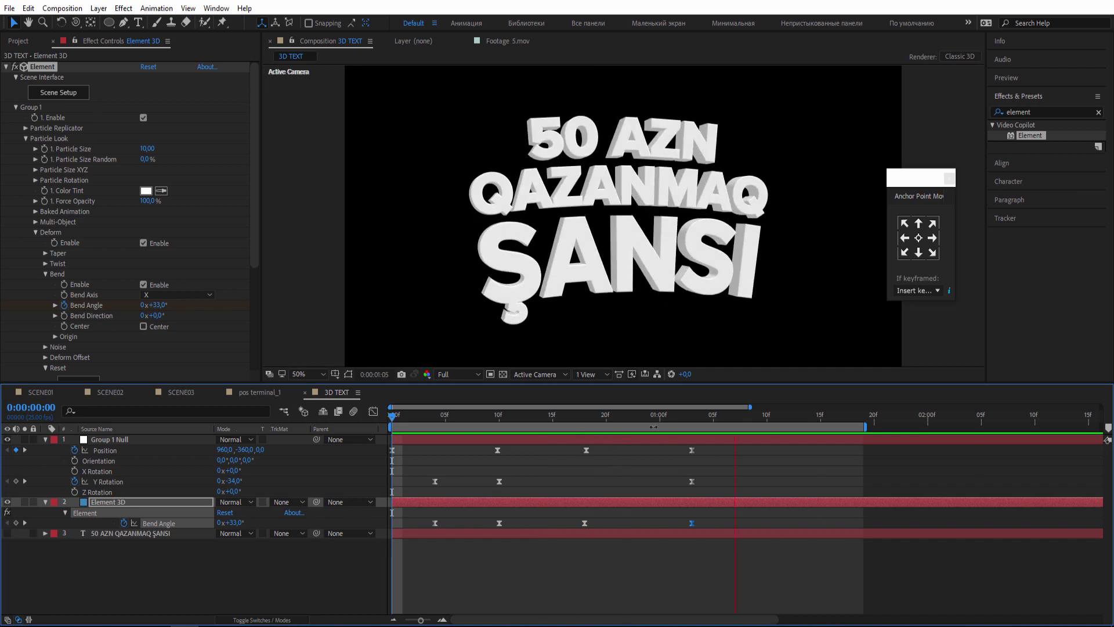
- Enable motion blur for the composition and for the Group 1 Null and Element 3D layers, and preview the animation
left_click(574, 415)
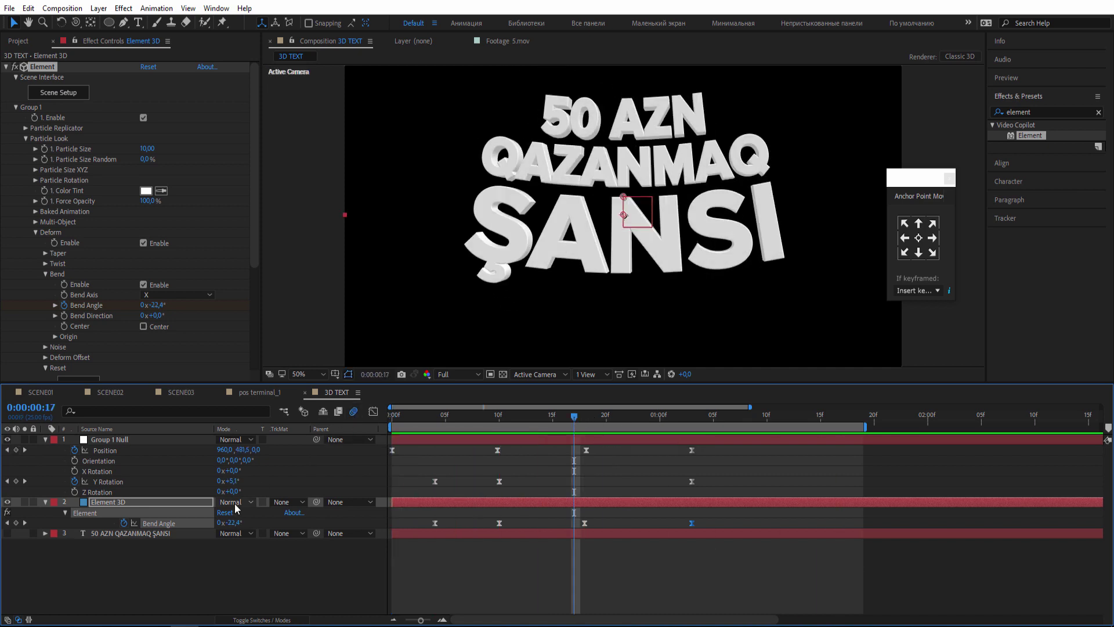
left_click(280, 620)
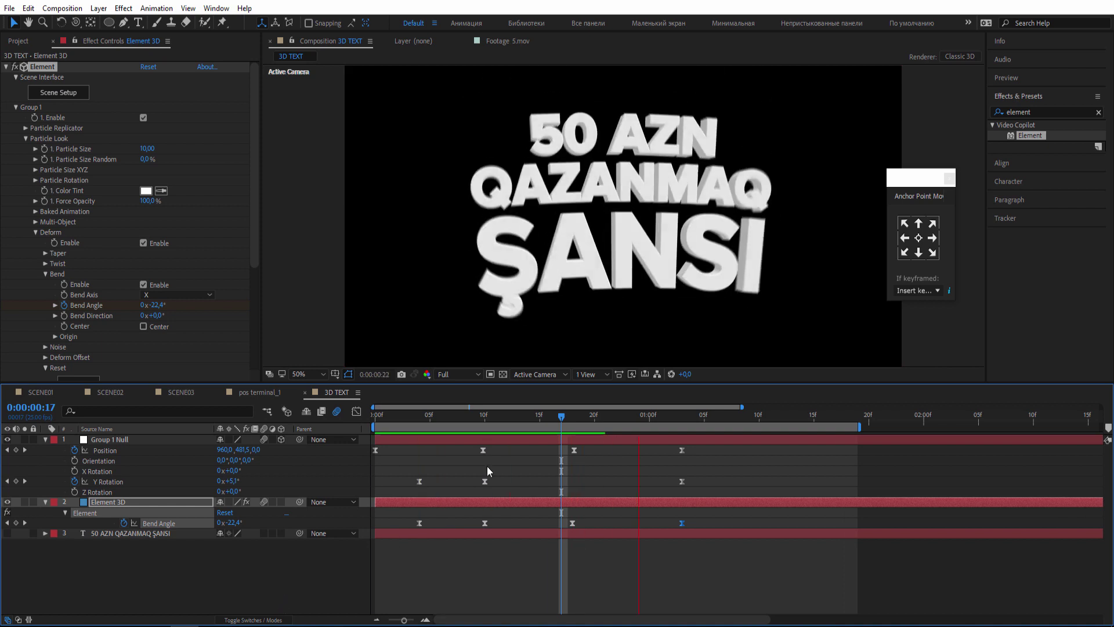
- Collapse the properties of the Group 1 Null and Element 3D layers and save the project
scroll(608, 337, "down", 2)
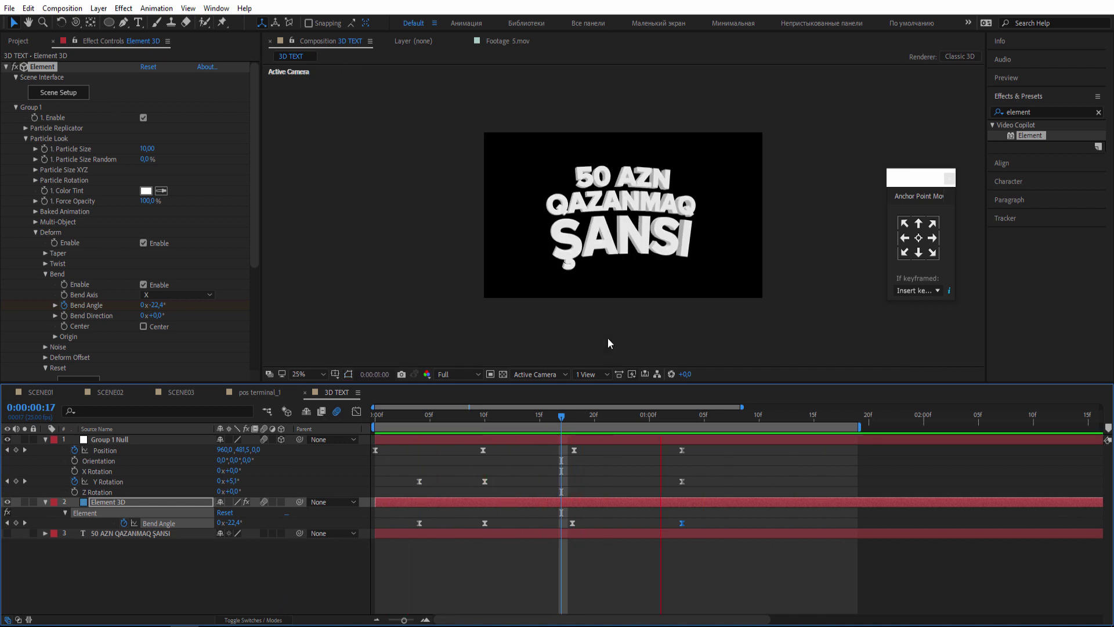
left_click(551, 415)
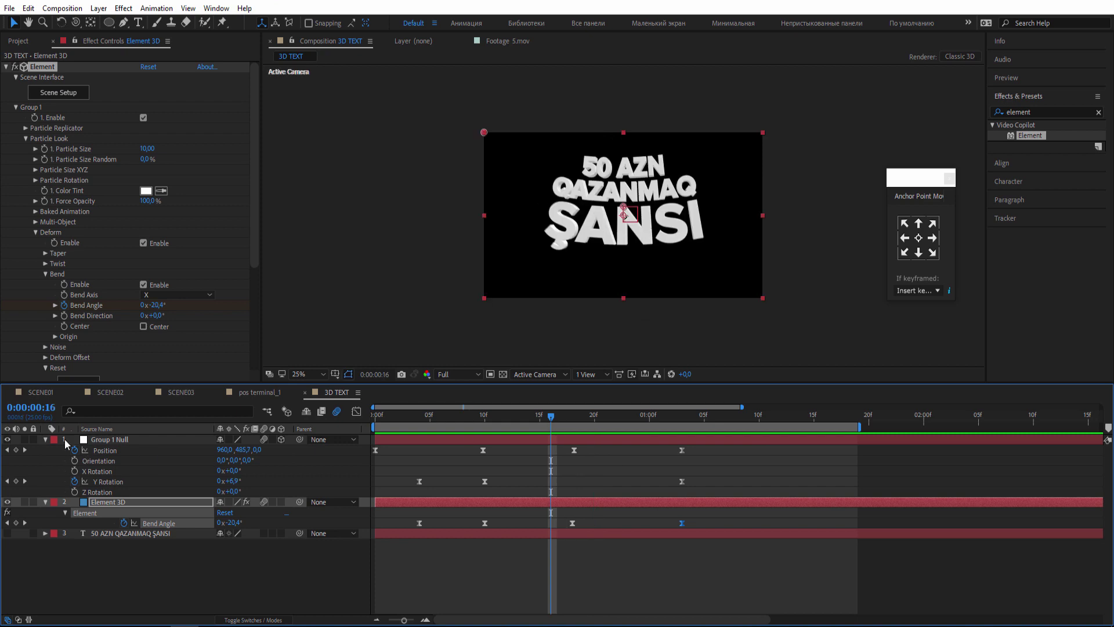
left_click(46, 441)
left_click(46, 450)
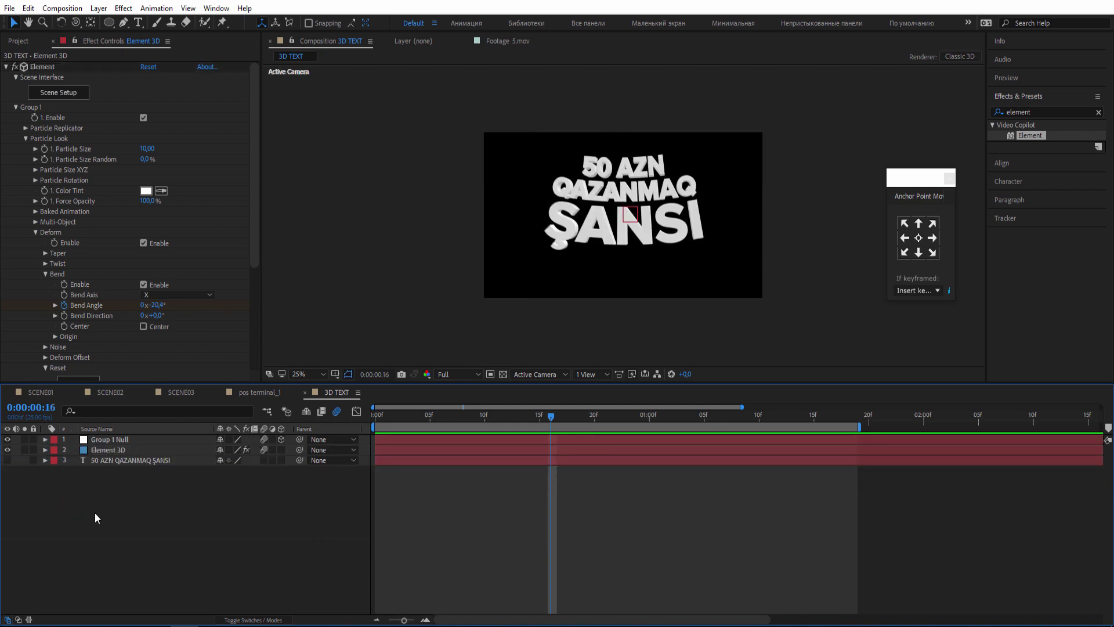
key("ctrl+s")
right_click(118, 514)
mouse_move(186, 376)
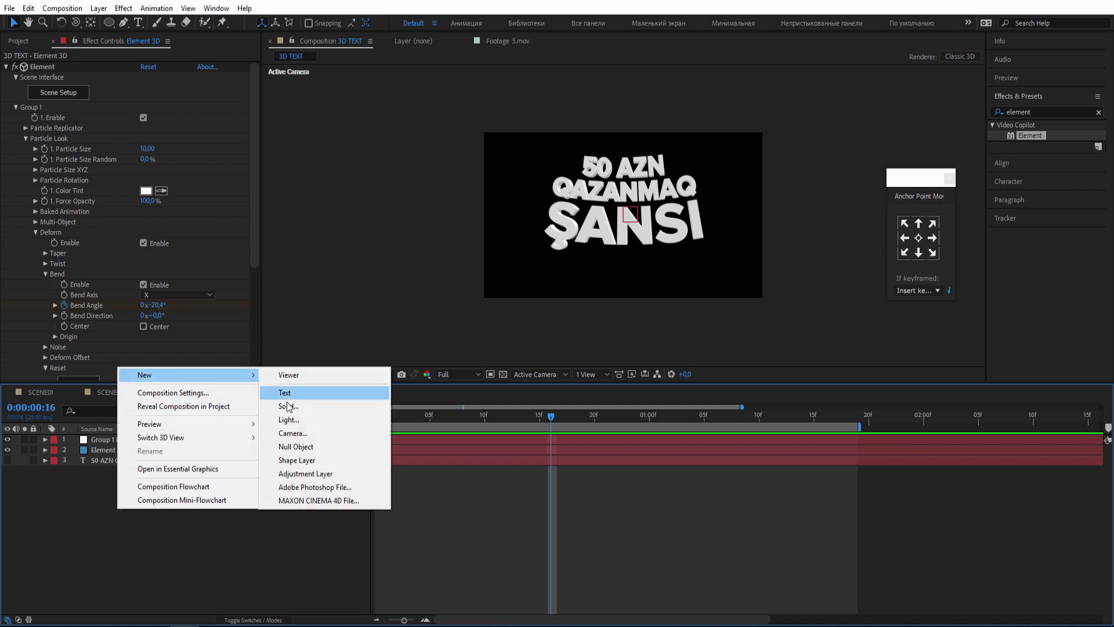
left_click(289, 407)
left_click(451, 520)
left_click_drag(118, 442, 110, 517)
key("period")
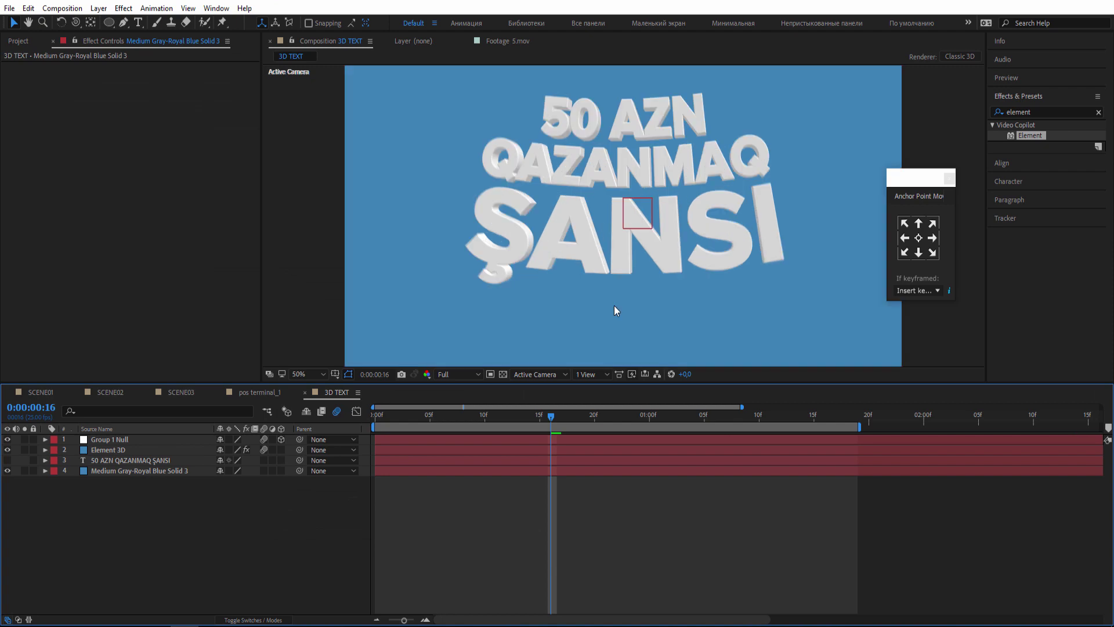
left_click(104, 470)
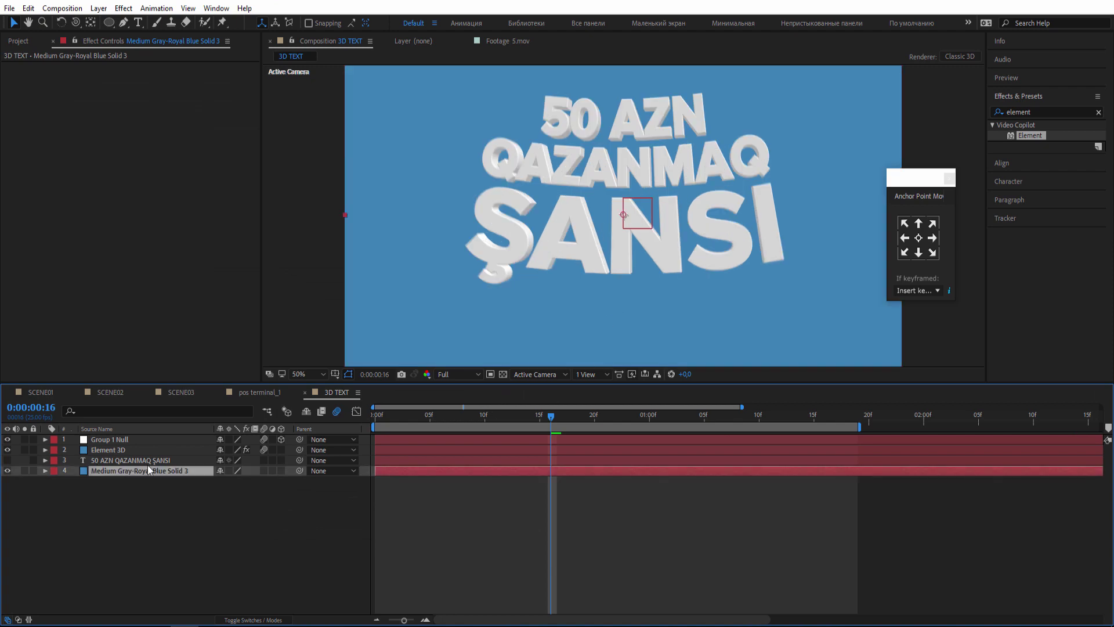
key("Delete")
- Close the pos terminal_1 composition and scrub through SCENE03 to 0:00:07:01
left_click(18, 41)
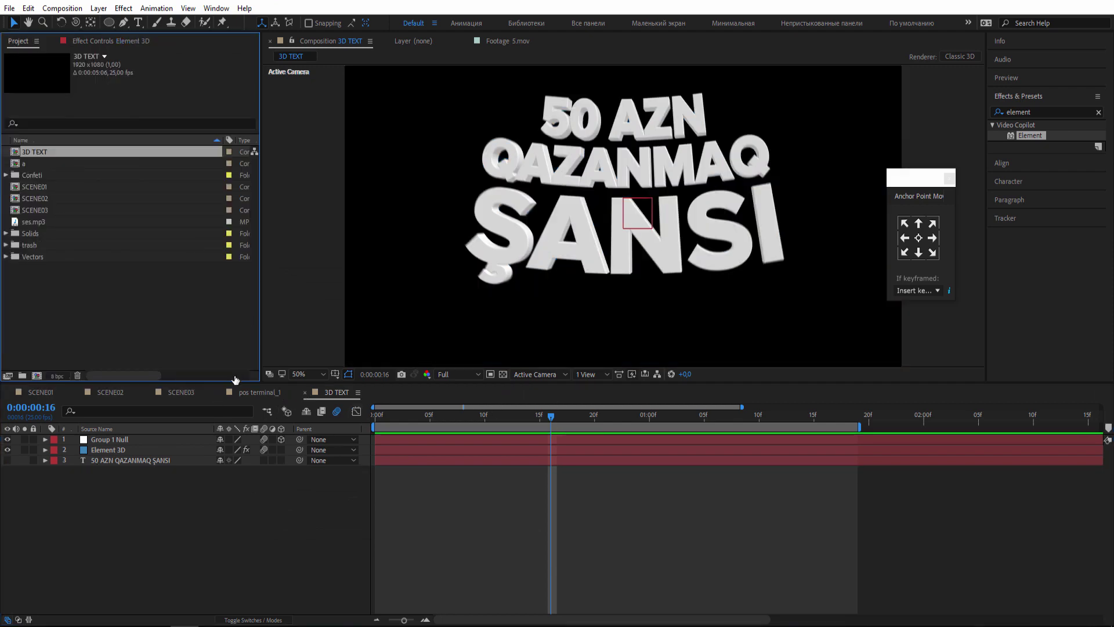
left_click(258, 392)
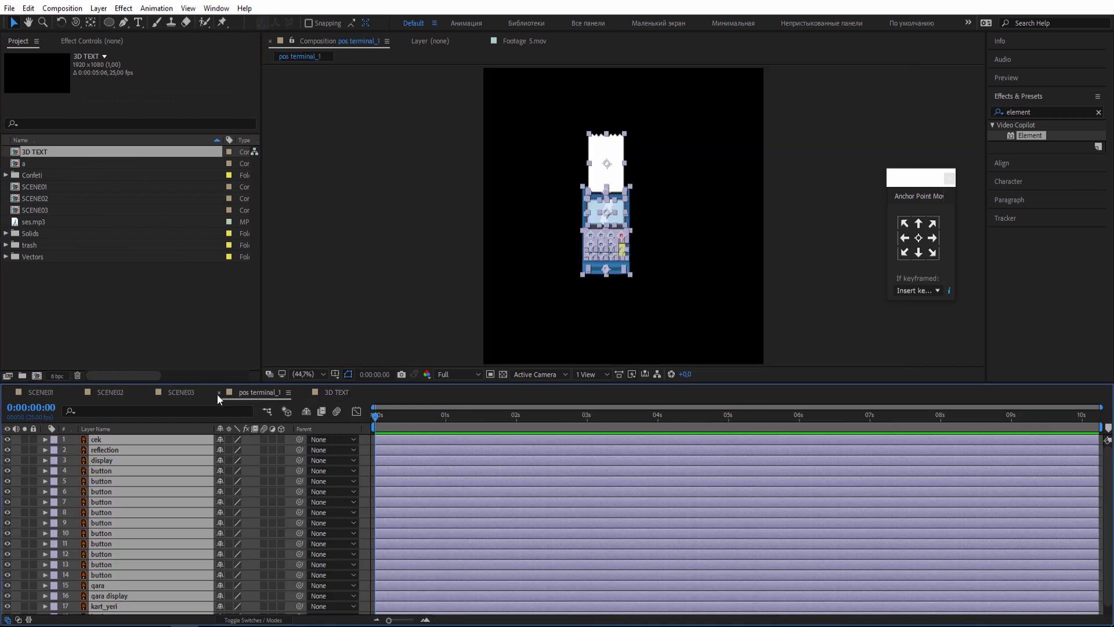
left_click(219, 393)
left_click(188, 392)
left_click_drag(477, 413, 875, 443)
- Create a composition named EDIT at 1920 x 1080, 25 fps, with a duration of 0:00:35:06
left_click(120, 308)
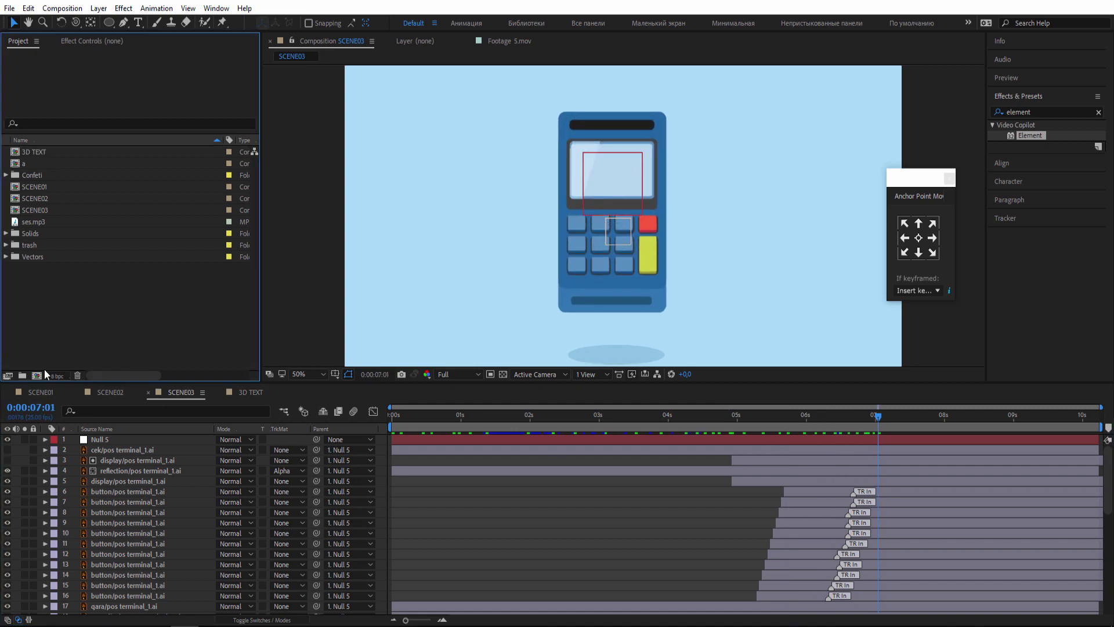
left_click(37, 376)
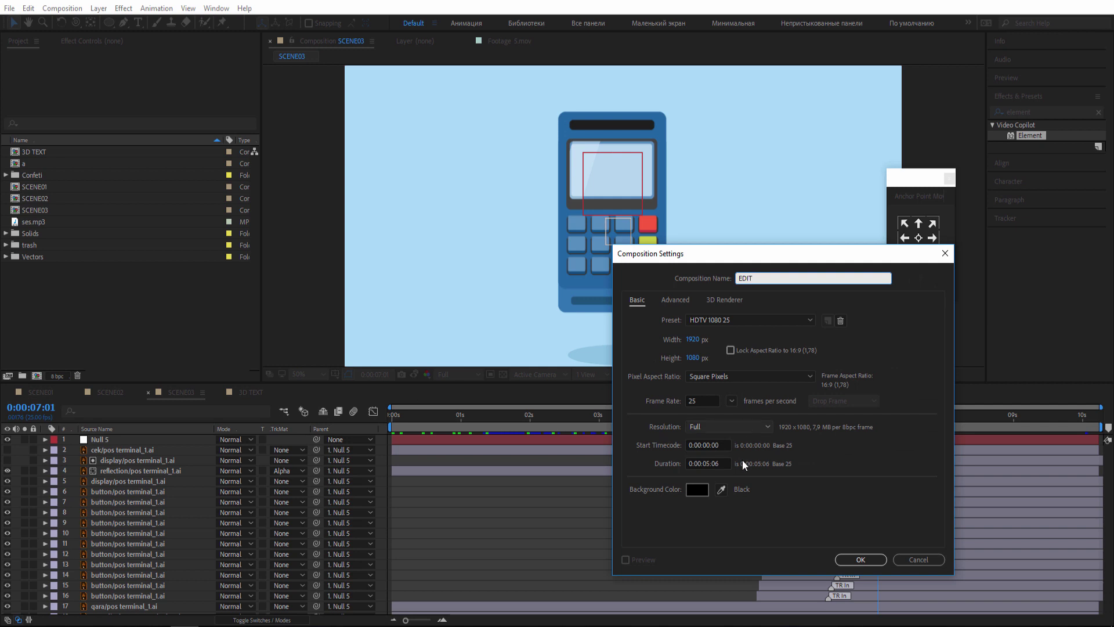
left_click(703, 465)
type("3")
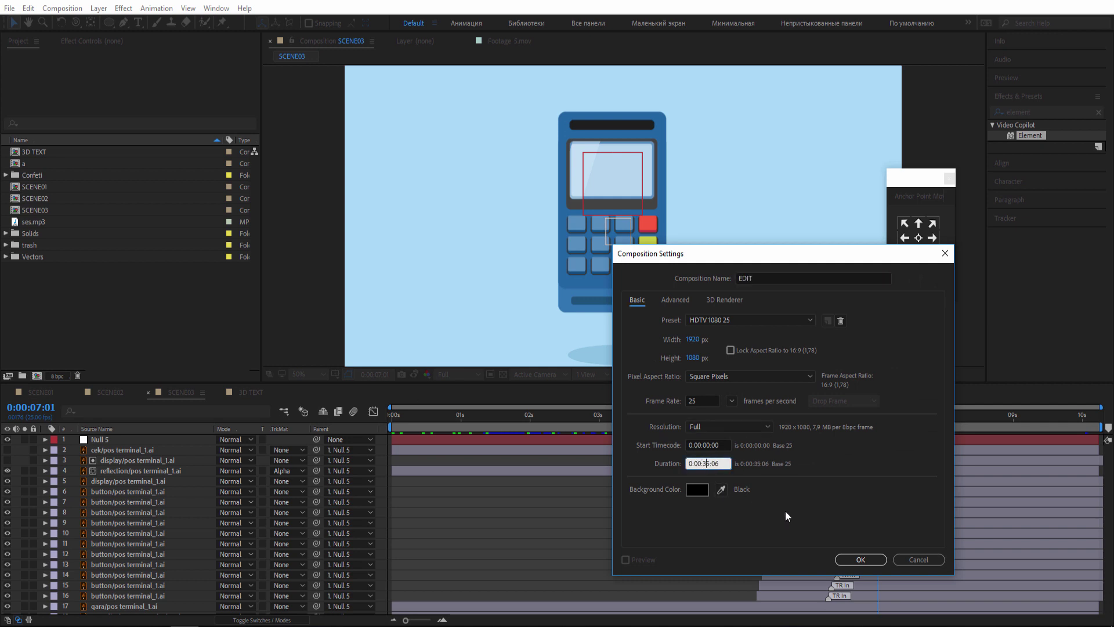
left_click(861, 560)
- Add the SCENE03 composition to the EDIT timeline from the start and scrub through it
left_click(144, 333)
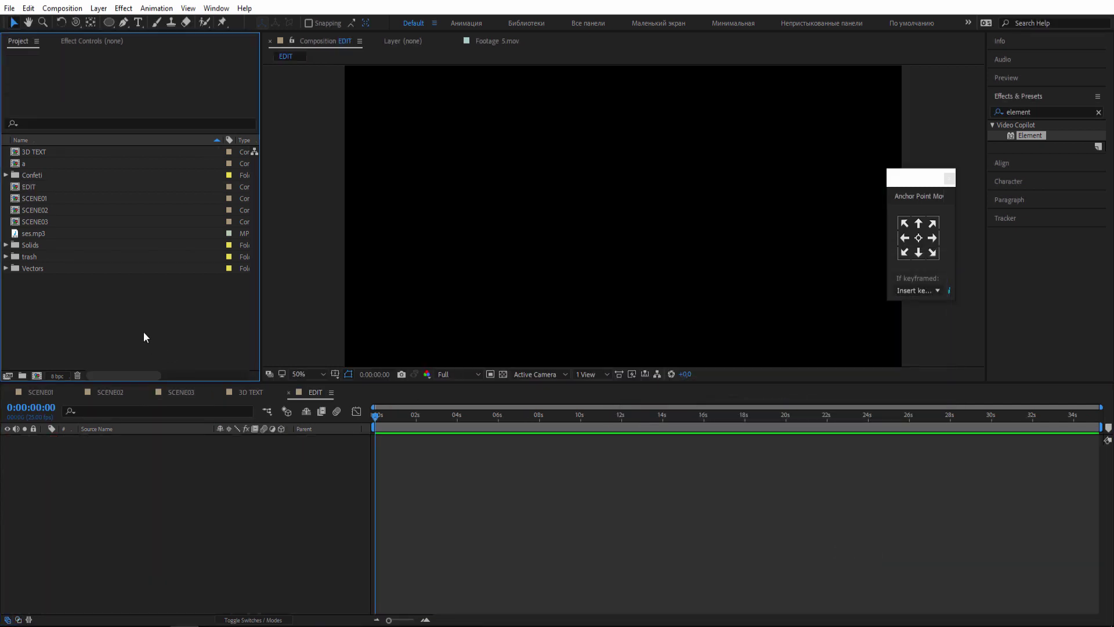
left_click_drag(25, 226, 106, 455)
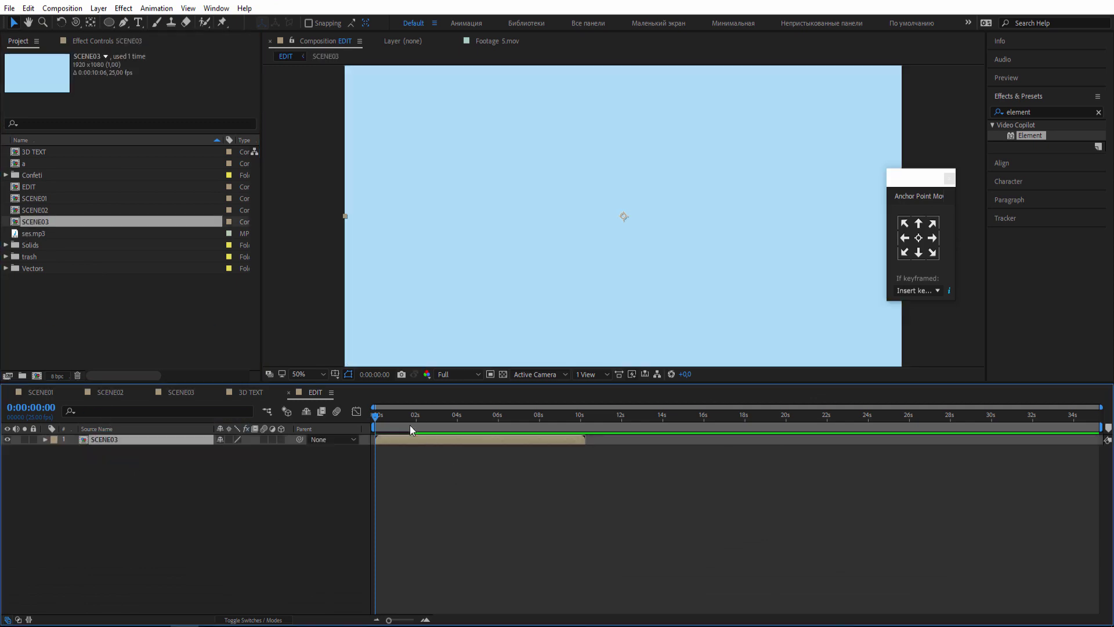
left_click_drag(390, 414, 494, 417)
- Unlock the BG layer in the SCENE03 composition and cut it out
double_click(433, 439)
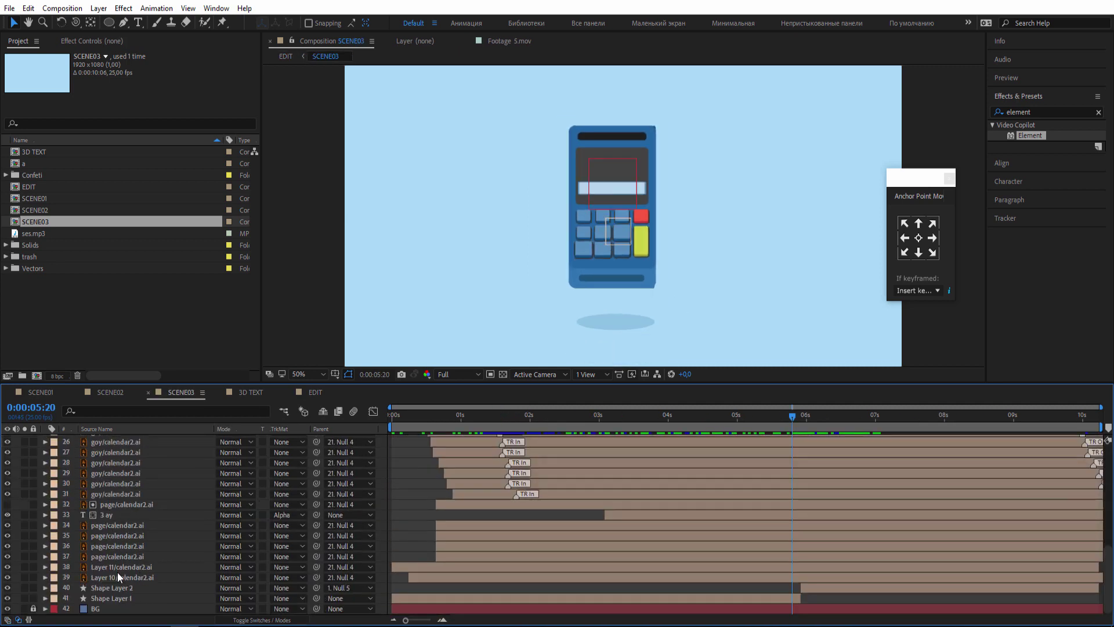
left_click(33, 608)
left_click(92, 609)
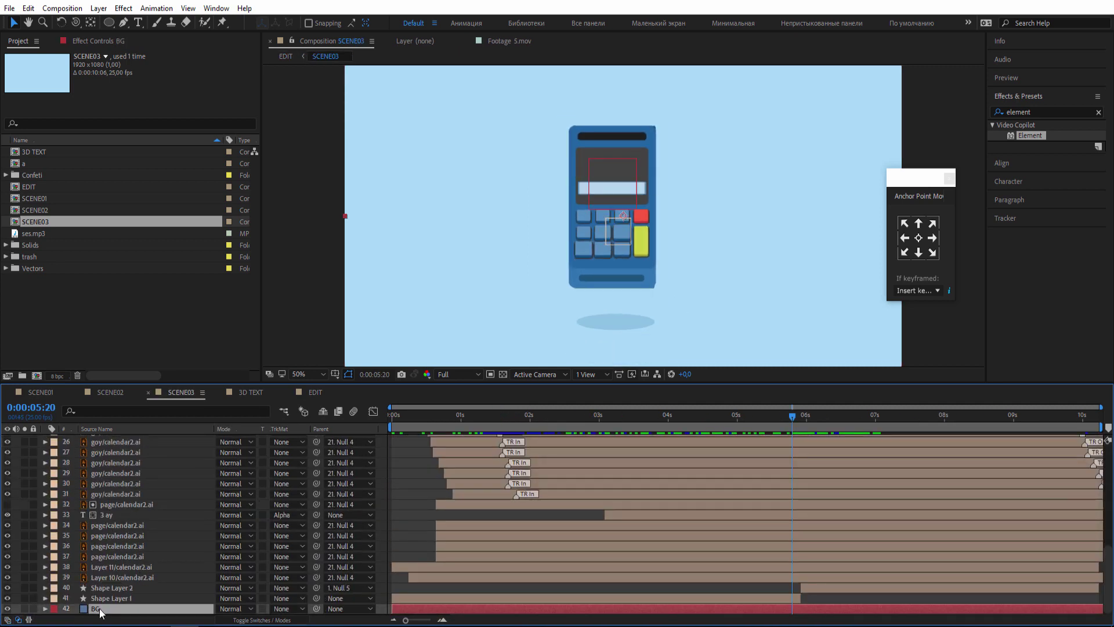
key("ctrl+x")
- Paste the BG layer into the EDIT composition and place it below SCENE03
left_click(312, 393)
left_click(155, 522)
key("ctrl+v")
left_click_drag(100, 441, 103, 457)
left_click(381, 559)
- Add the 3D TEXT composition to EDIT above SCENE03, starting at about 0:00:09:09
left_click_drag(466, 413, 566, 422)
left_click(96, 290)
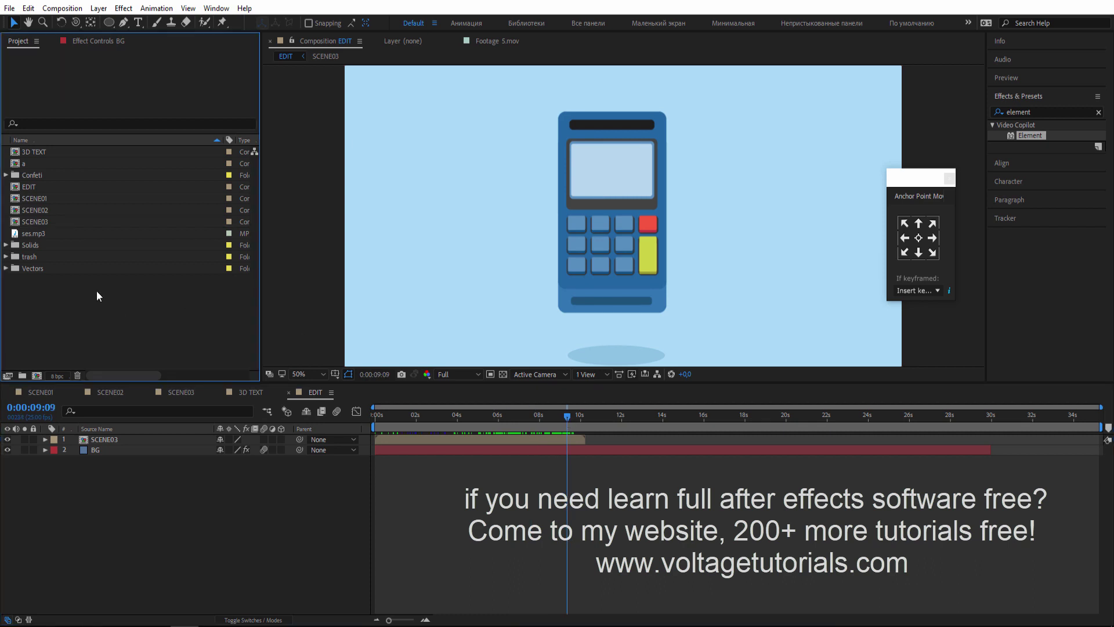
left_click_drag(33, 155, 566, 413)
- Animate SCENE03 sliding down out of frame with Position keyframes at 0:00:09:09 and, at 960, 1437, at 0:00:09:16
left_click(559, 450)
key("p")
left_click(75, 461)
left_click_drag(570, 413, 575, 418)
left_click_drag(243, 459, 719, 470)
- Limit the work area to about 0:00:08:18 through 0:00:11:15 and preview the transition from SCENE03 to the 3D text
left_click(306, 375)
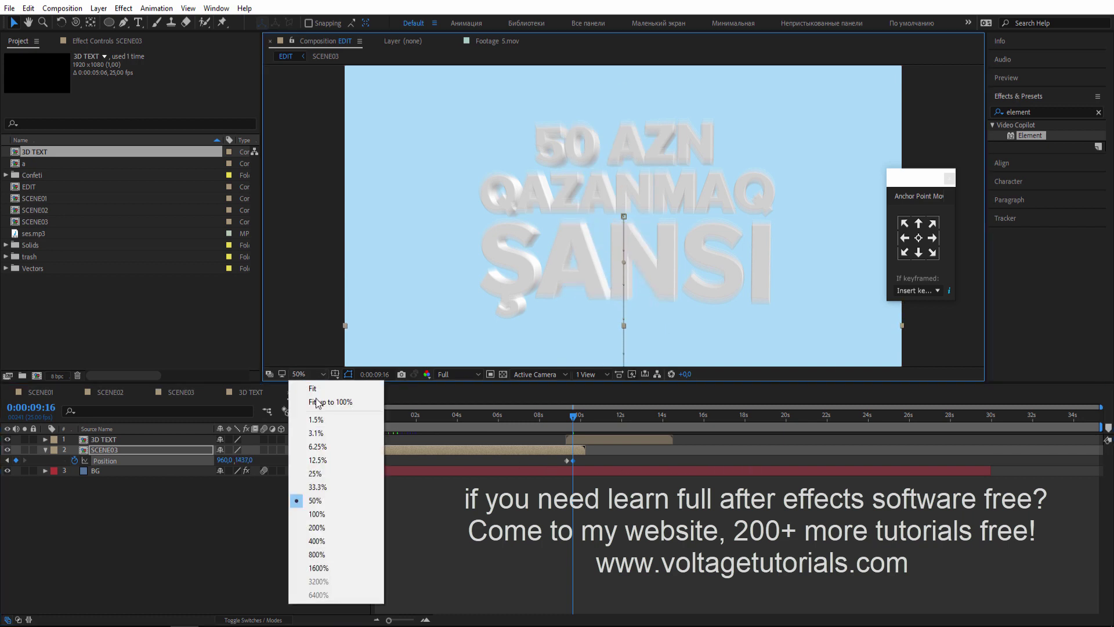
left_click(325, 403)
left_click(557, 415)
left_click_drag(556, 415, 554, 415)
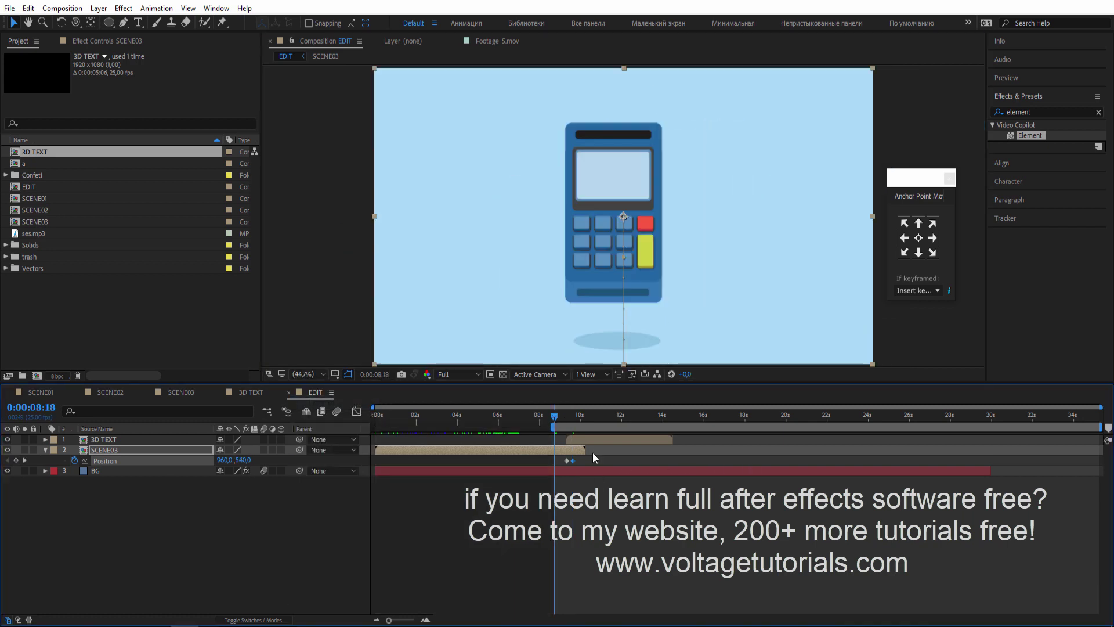
key("space")
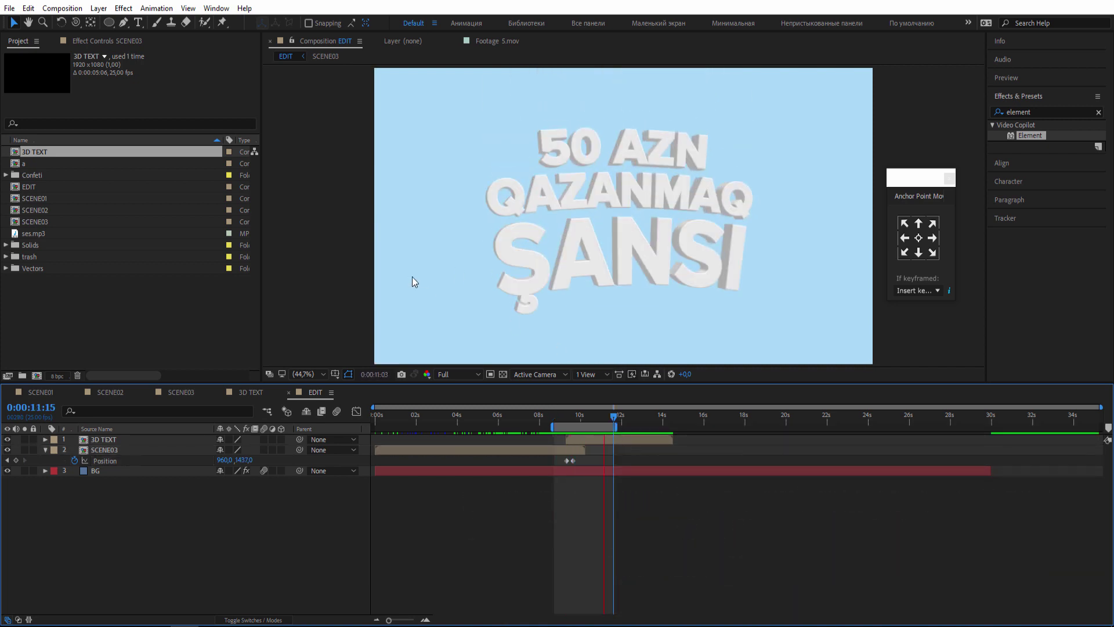
scroll(478, 295, "down", 2)
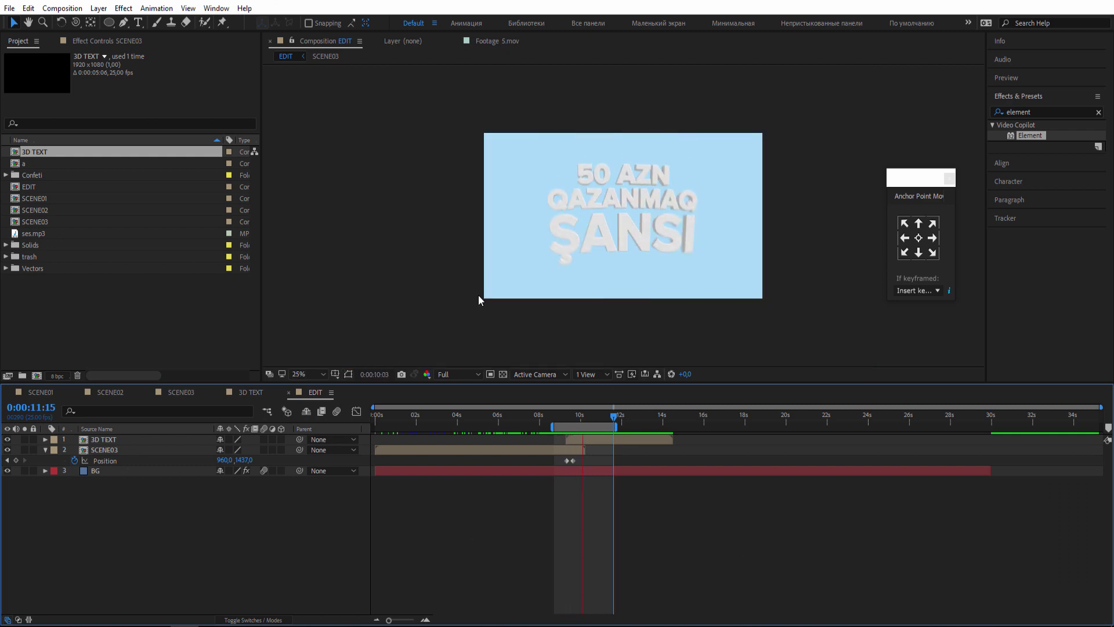
scroll(478, 295, "up", 2)
key("space")
- Apply Easy Ease to both SCENE03 Position keyframes and preview the transition
left_click_drag(555, 471, 573, 460)
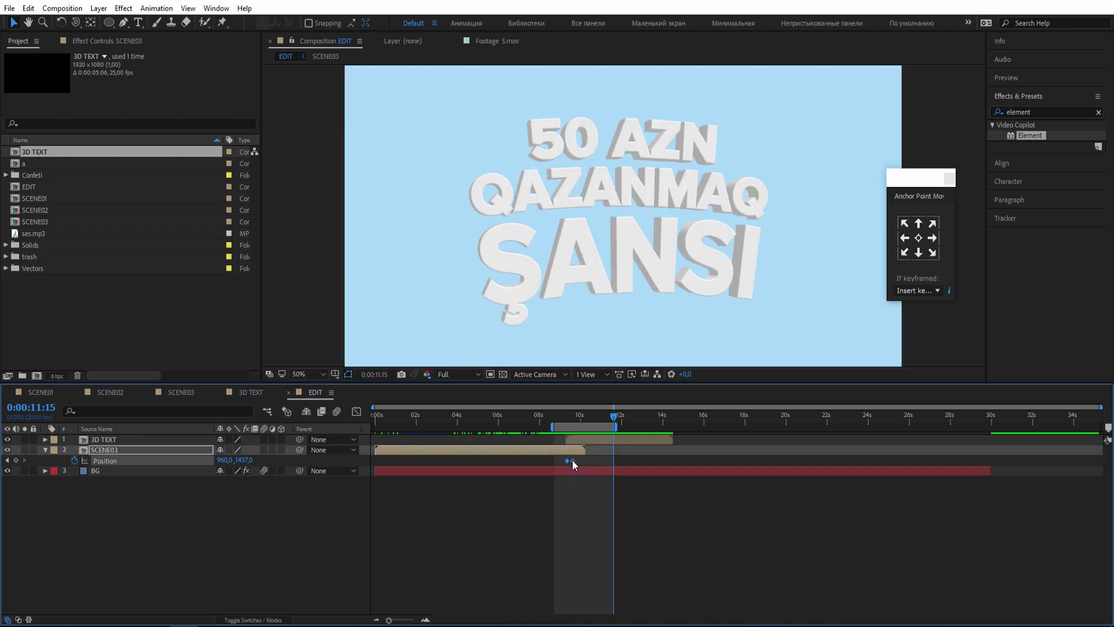
right_click(573, 459)
mouse_move(639, 612)
left_click(759, 557)
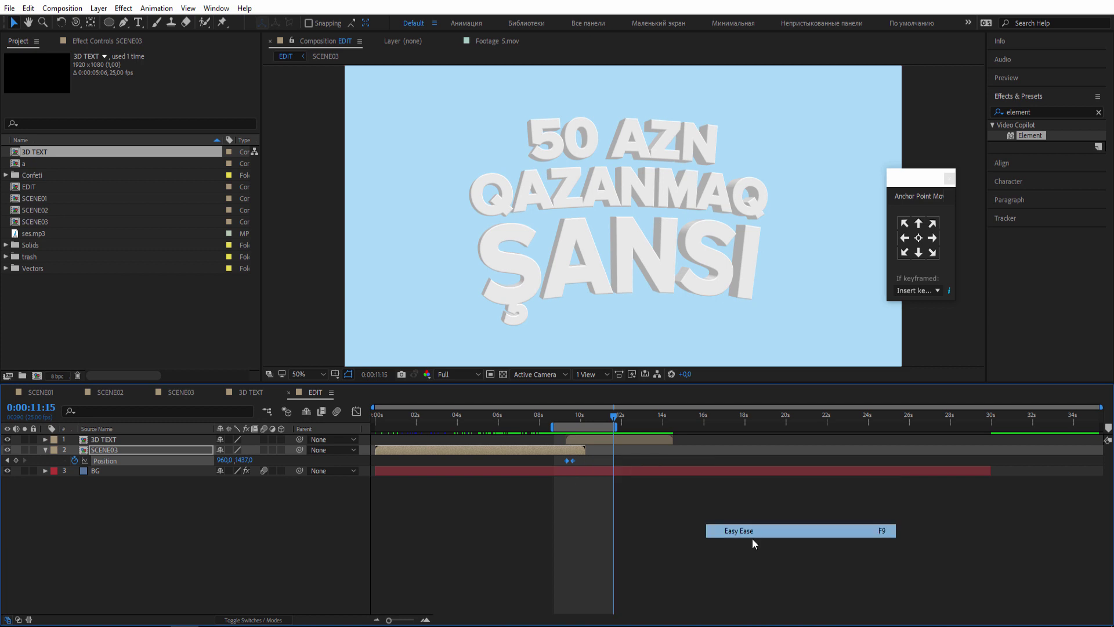
key("space")
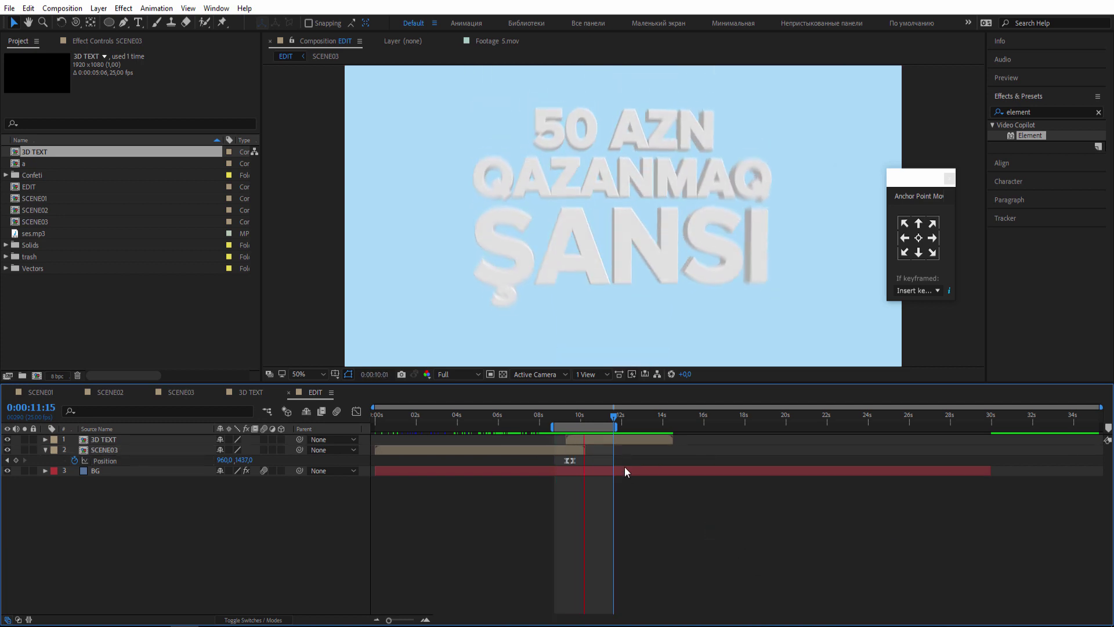
key("space")
- Move SCENE03's second Position keyframe to about 0:00:09:24 to slow the slide
key("equal")
key("equal")
key("space")
left_click_drag(538, 494, 673, 493)
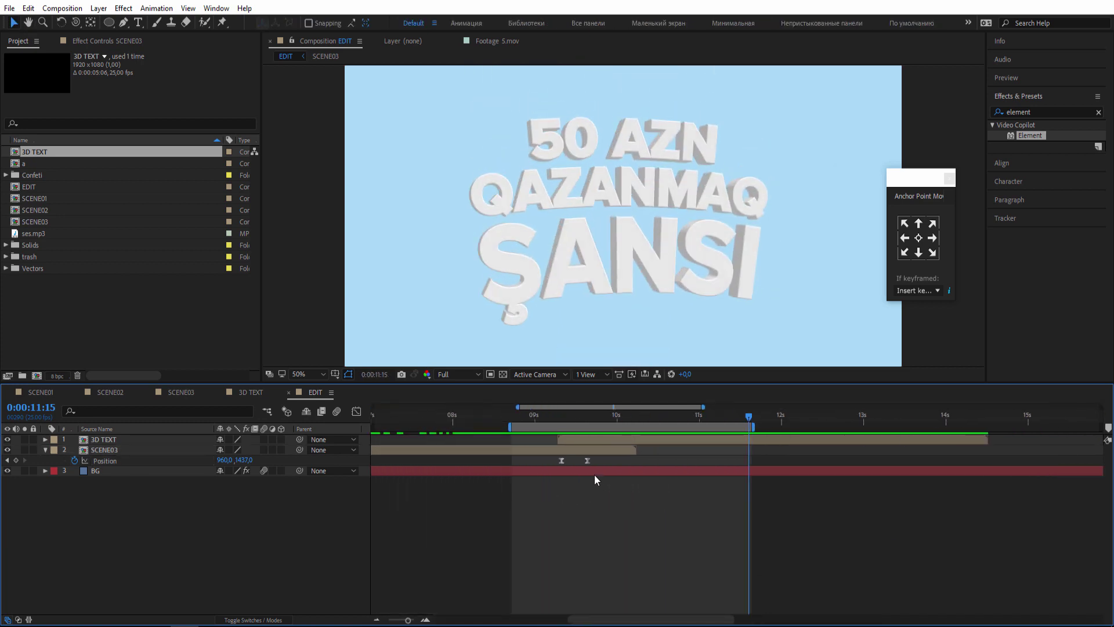
left_click_drag(587, 461, 613, 461)
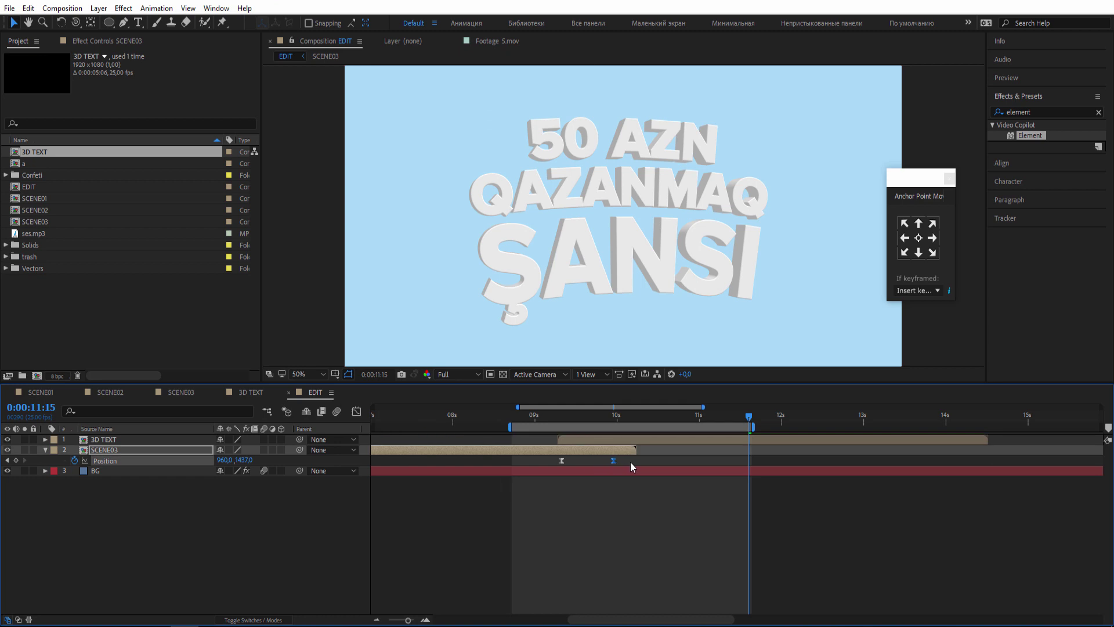
- Lengthen the eases of the SCENE03 Position keyframes in the speed graph for a sharp central peak, and preview the slide
left_click(357, 412)
left_click(571, 580)
left_click_drag(571, 580, 596, 582)
left_click(671, 550)
key("space")
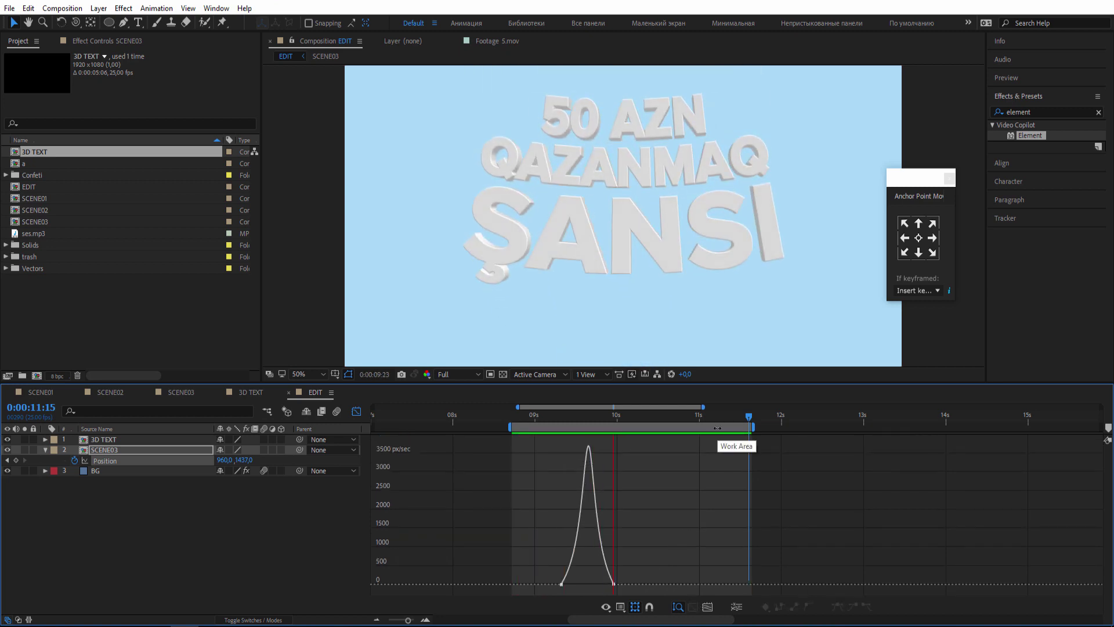
- Shift both SCENE03 Position keyframes earlier, to about 0:00:09:03 and 0:00:09:19, and preview the transition
left_click(356, 411)
left_click_drag(625, 461, 549, 464)
key("space")
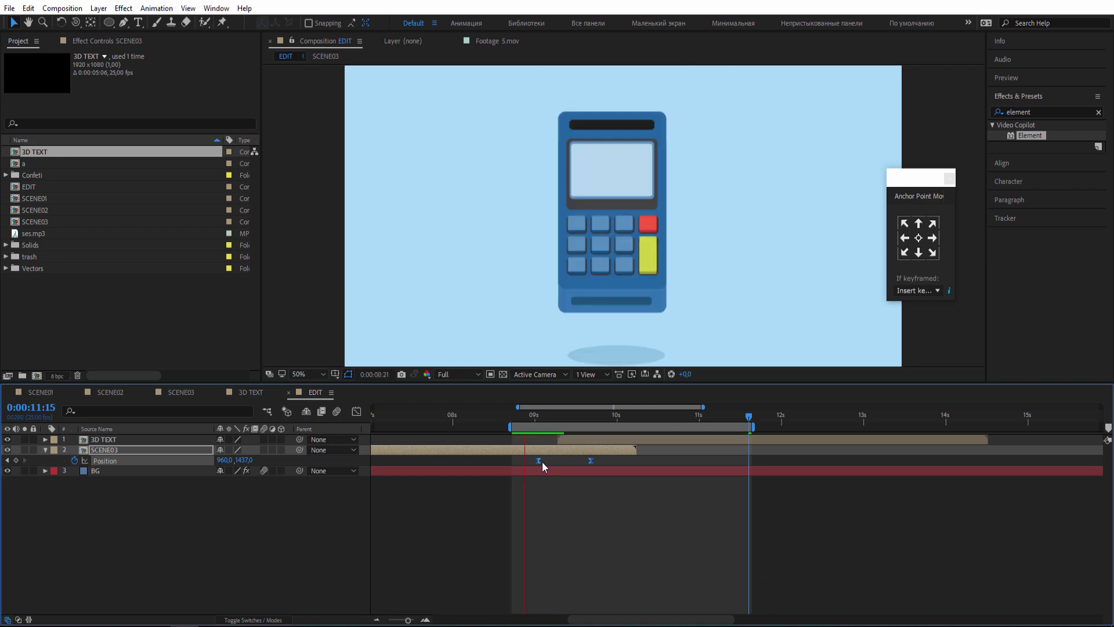
key("space")
left_click_drag(539, 461, 548, 462)
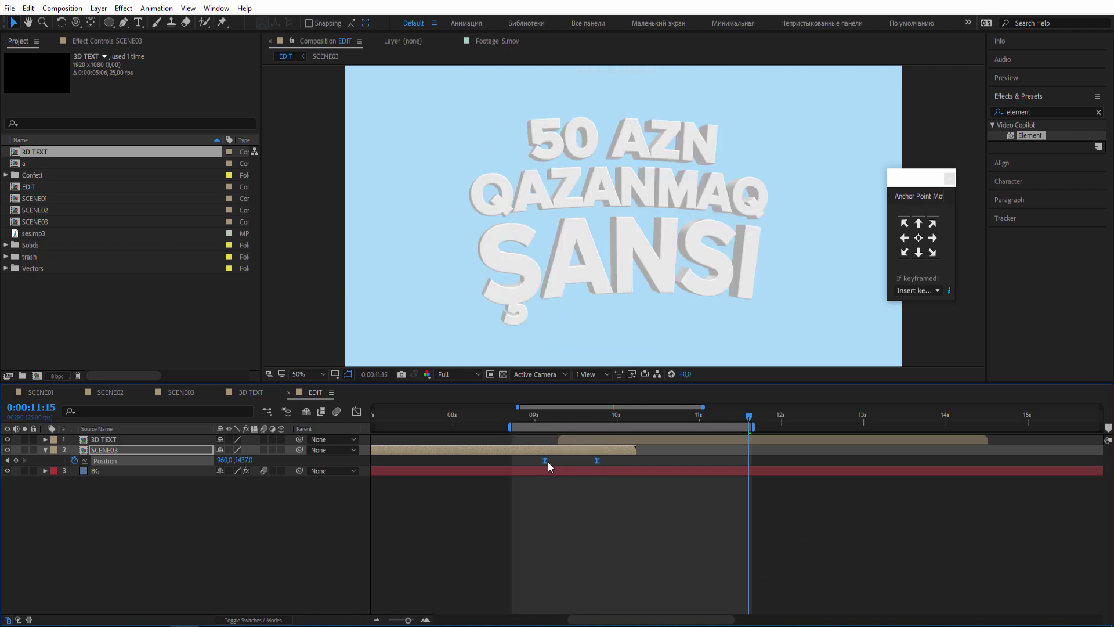
key("space")
left_click(308, 373)
left_click(317, 468)
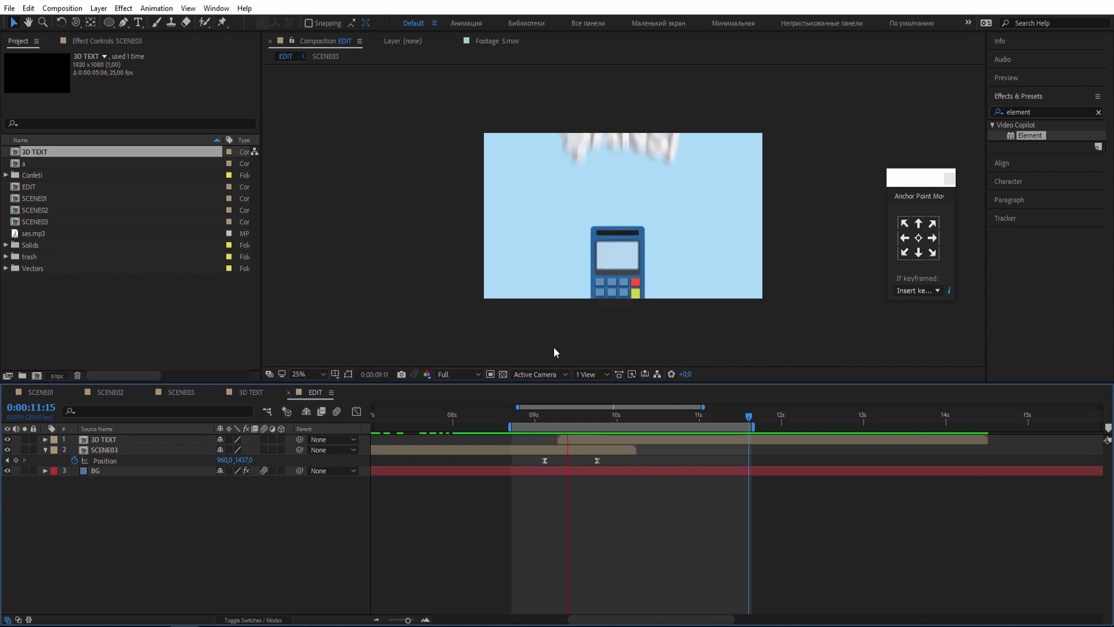
key("period")
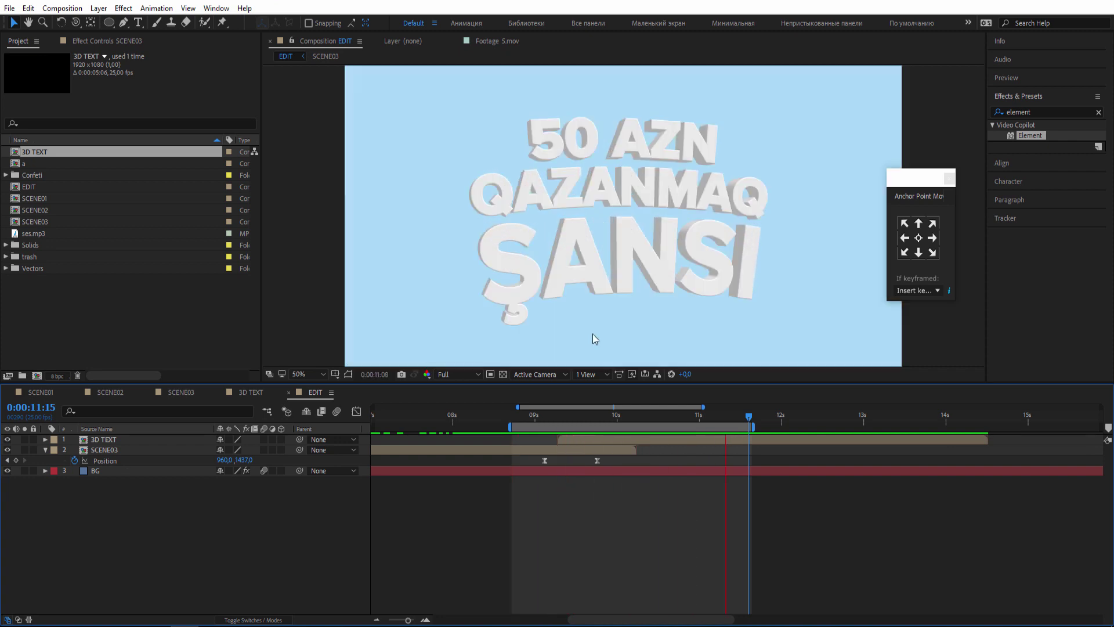
- Apply the Hue/Saturation effect to the 3D TEXT layer in EDIT
left_click(591, 415)
left_click(563, 439)
left_click(1035, 112)
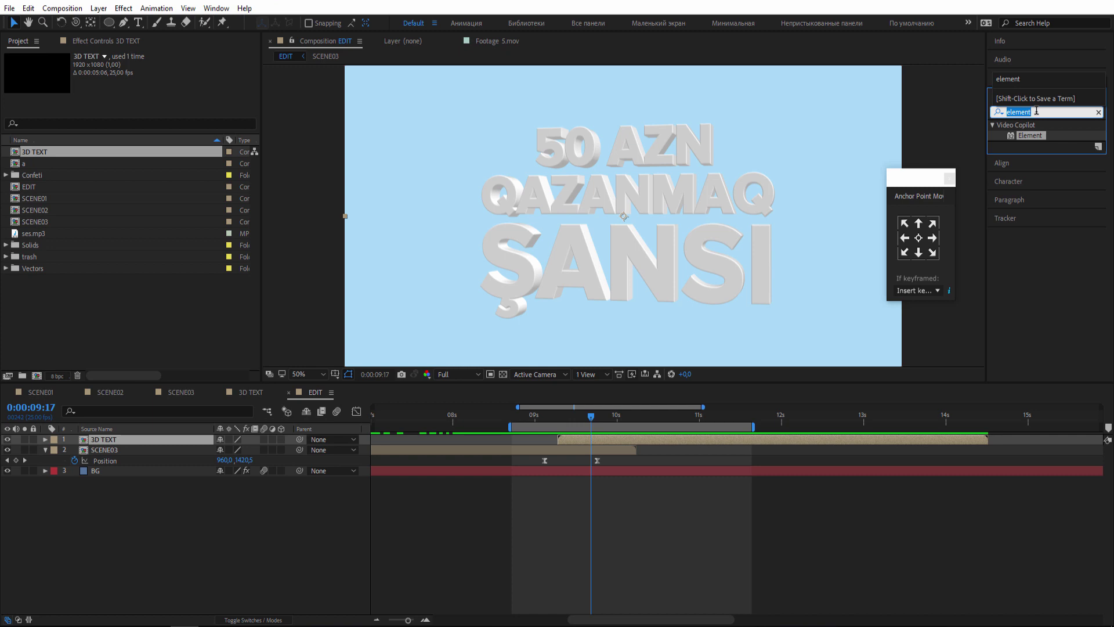
type("hue")
double_click(1062, 188)
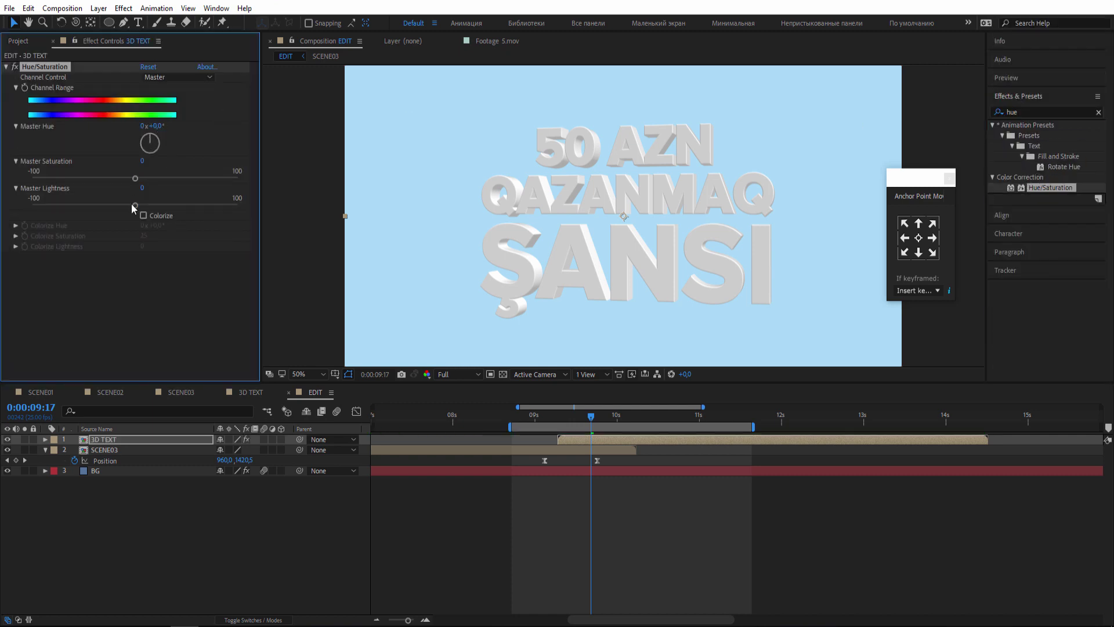
- Set the 3D TEXT layer's Master Saturation to 34 and Master Lightness to 29, check the animation, and collapse SCENE03's properties
left_click_drag(115, 205, 160, 208)
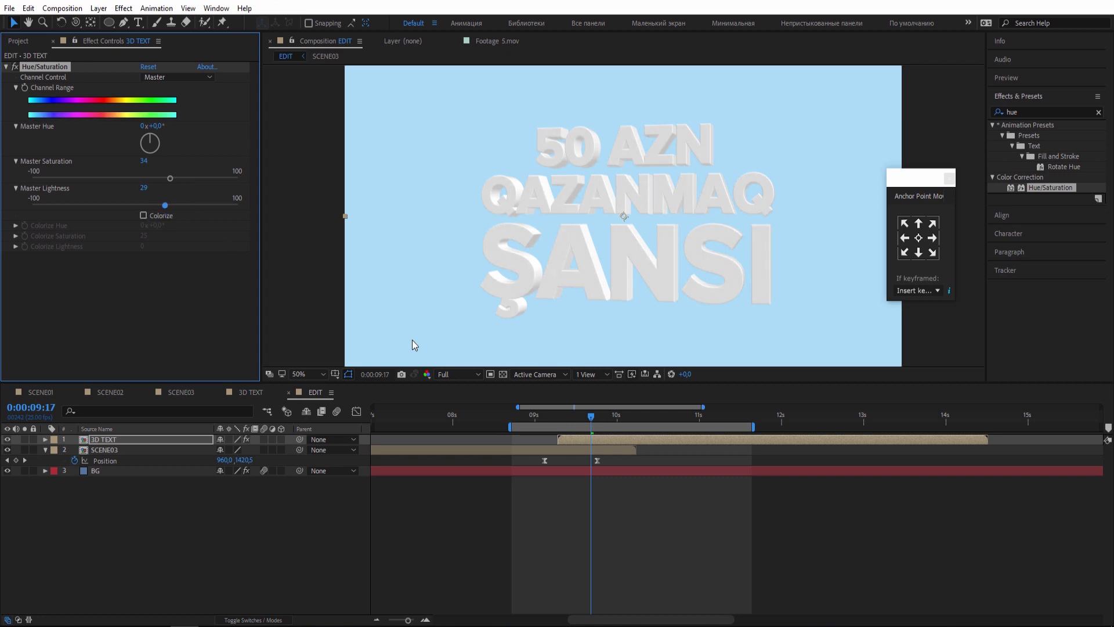
left_click_drag(545, 417, 643, 426)
left_click(823, 537)
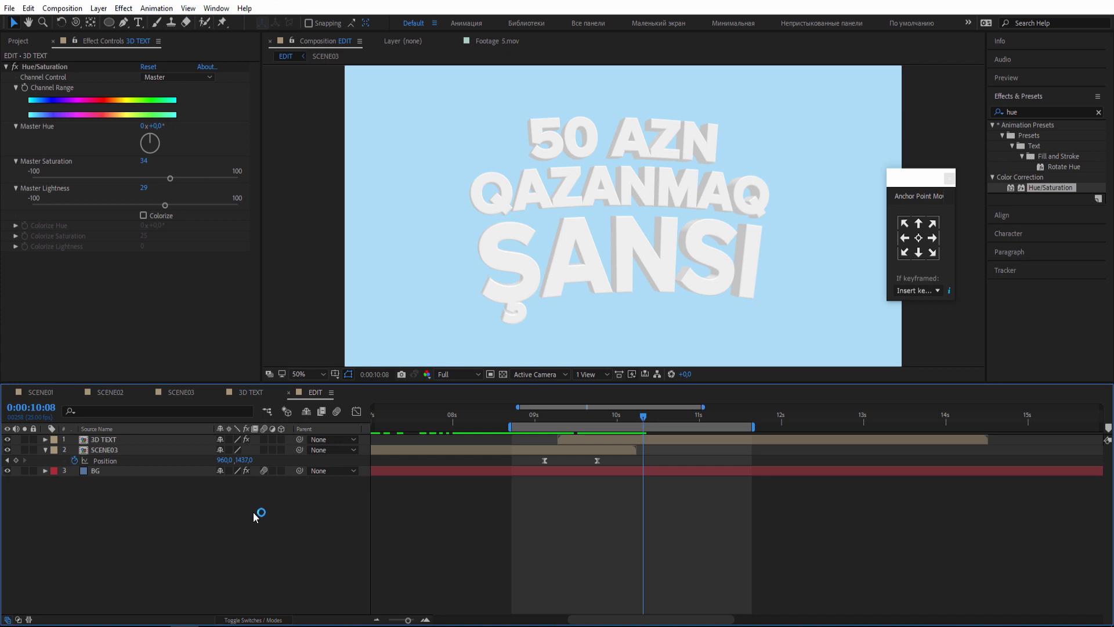
left_click_drag(563, 419, 640, 419)
left_click(45, 451)
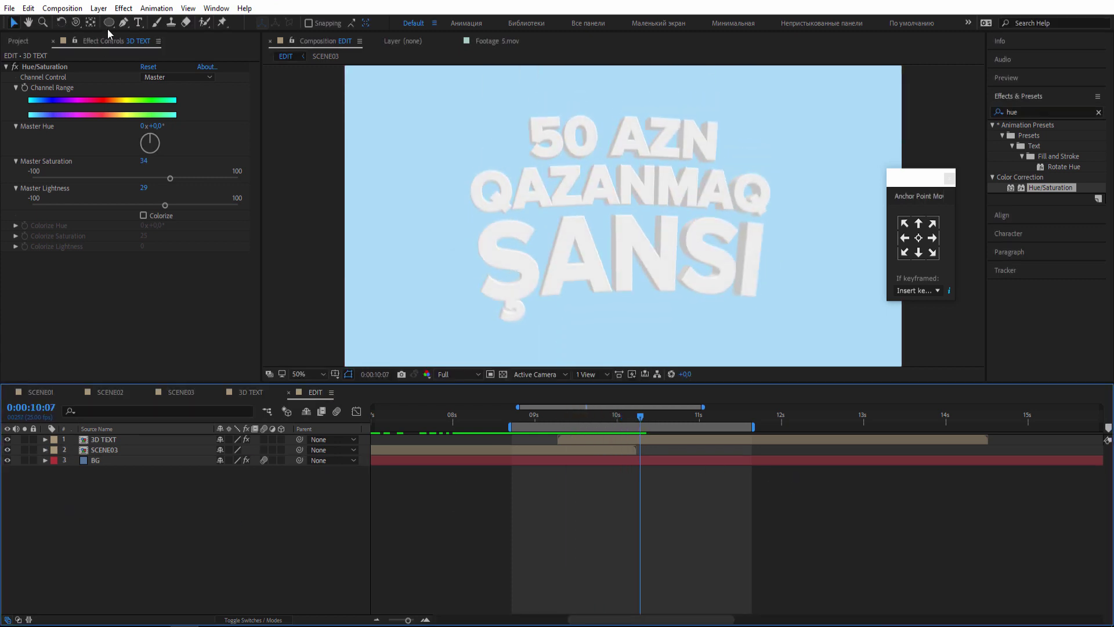
- Draw a wide, thin ellipse with the Ellipse tool just below the 3D text as its ground shadow
mouse_move(109, 26)
left_mouse_down()
mouse_move(138, 33)
mouse_move(145, 49)
left_mouse_up()
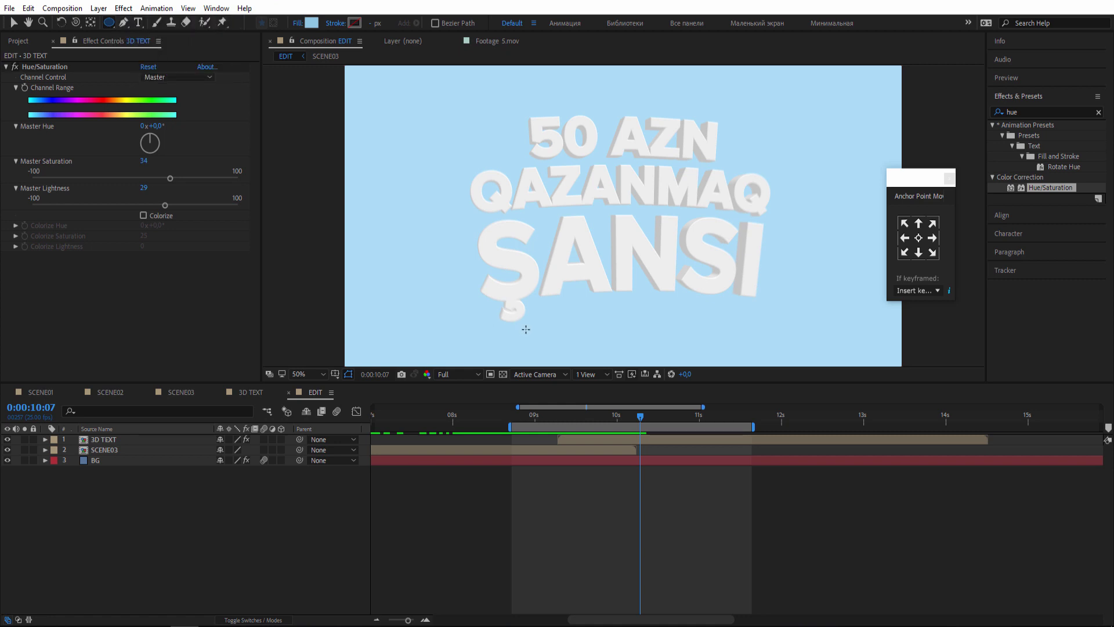
left_click_drag(503, 326, 750, 332)
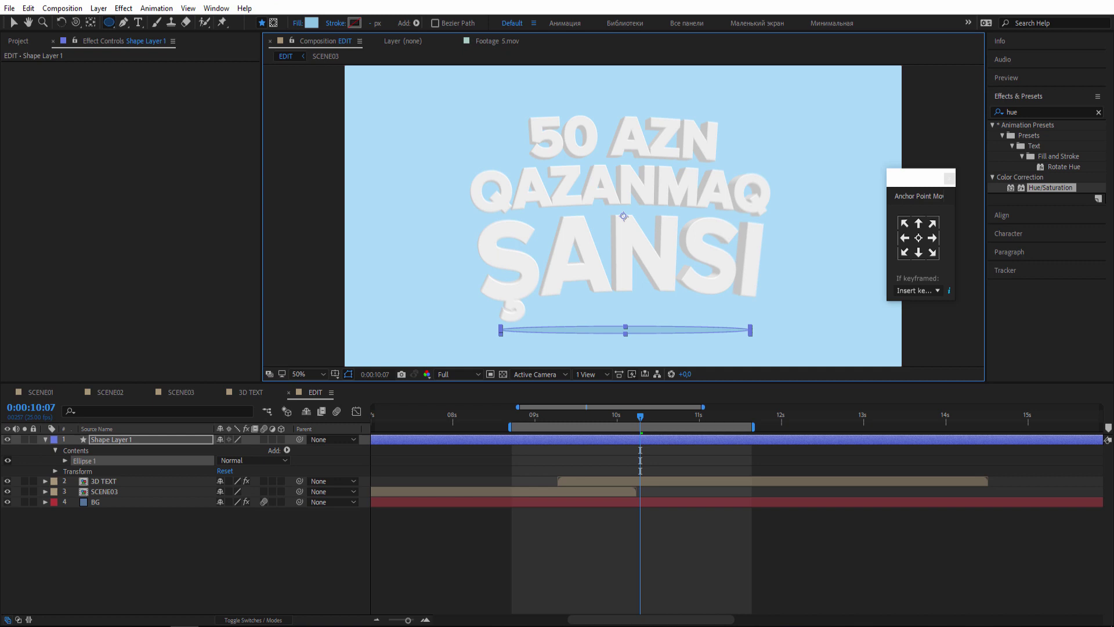
left_click(13, 25)
left_click(193, 550)
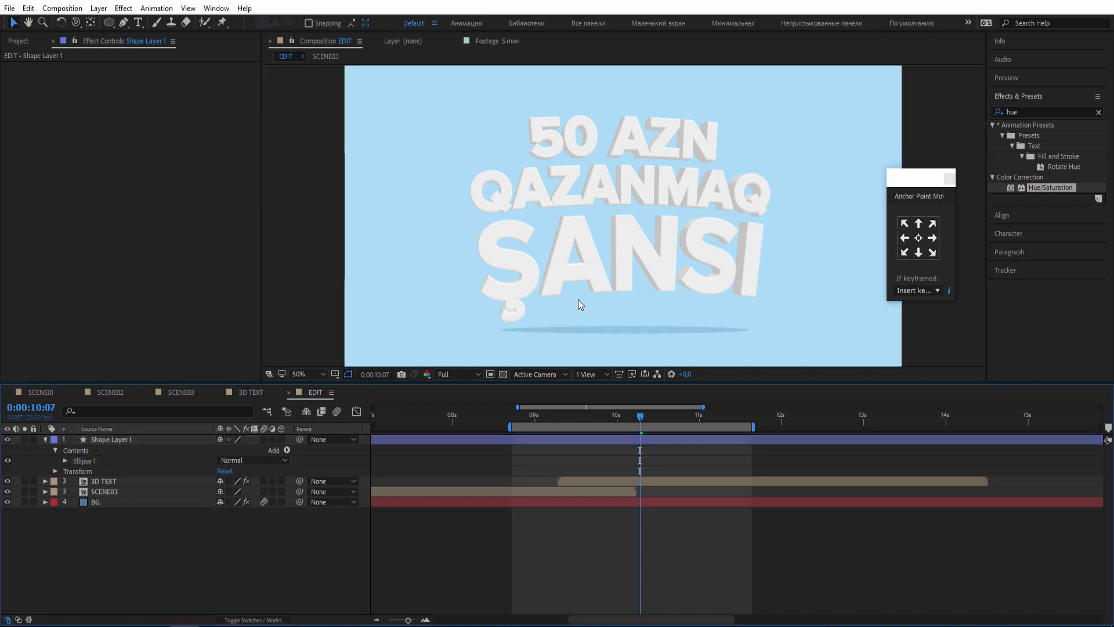
- Center the shadow ellipse layer's anchor point and stretch the ellipse vertically to about 183% scale
left_click(119, 441)
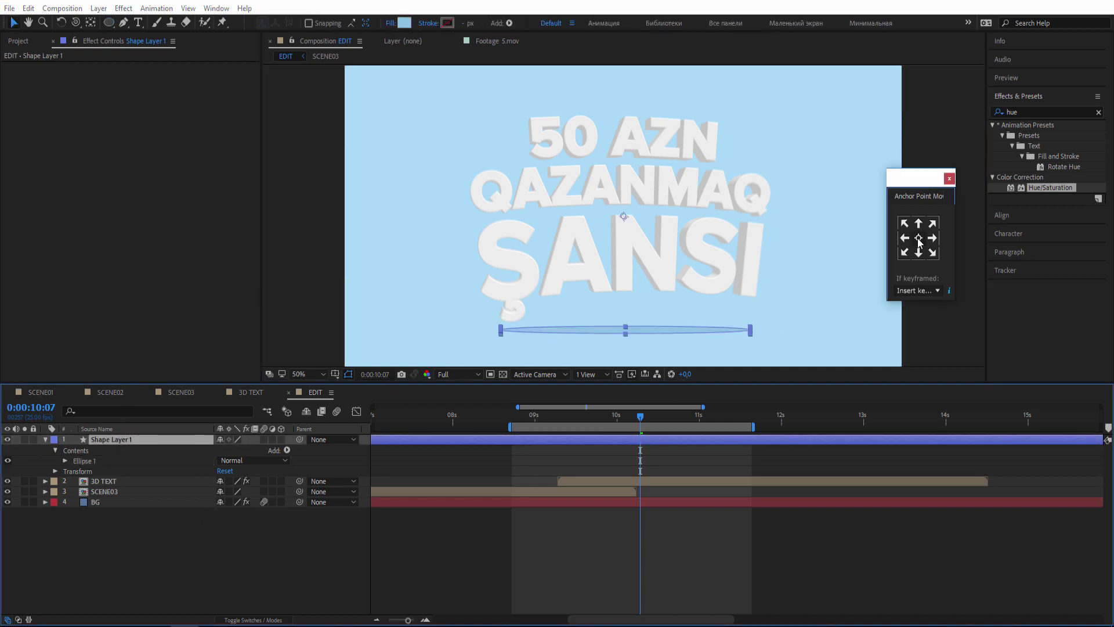
left_click(625, 335)
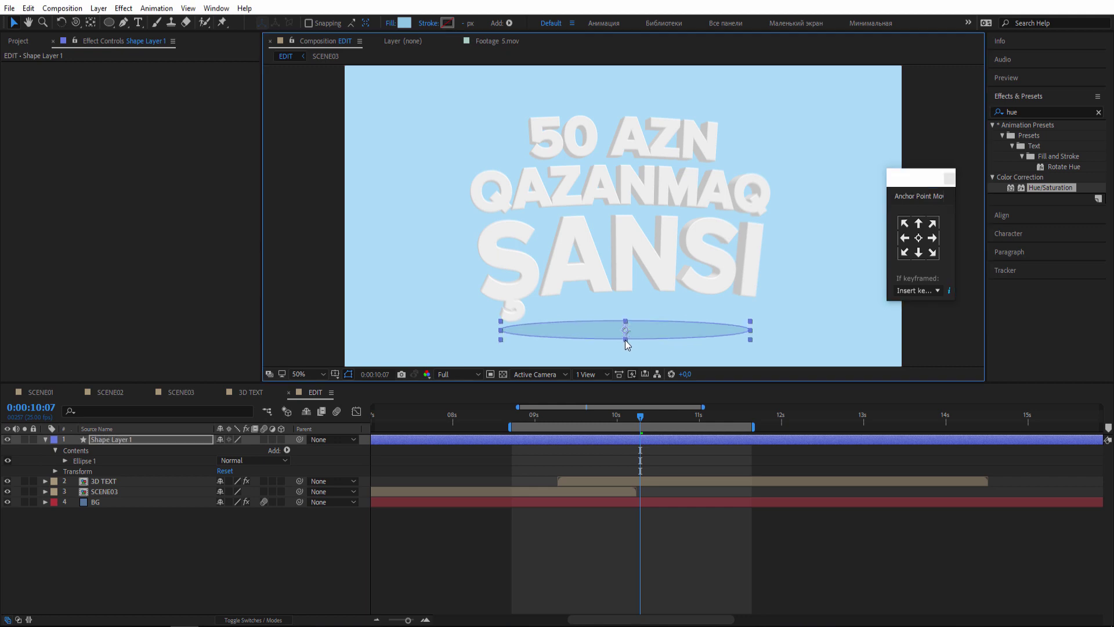
left_click(284, 542)
key("comma")
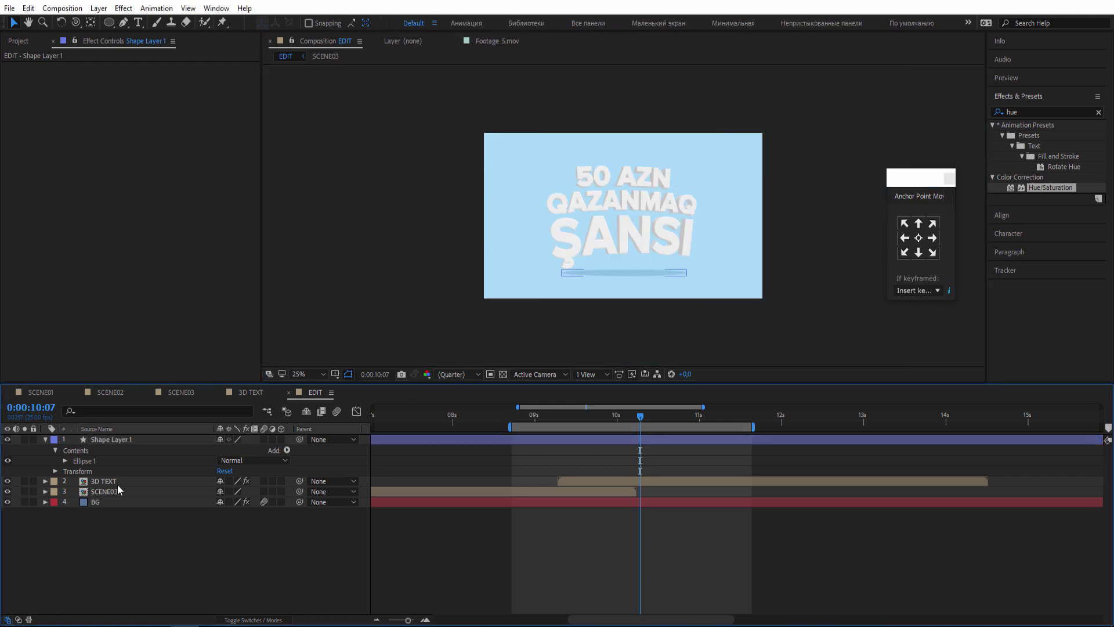
left_click(46, 440)
key("period")
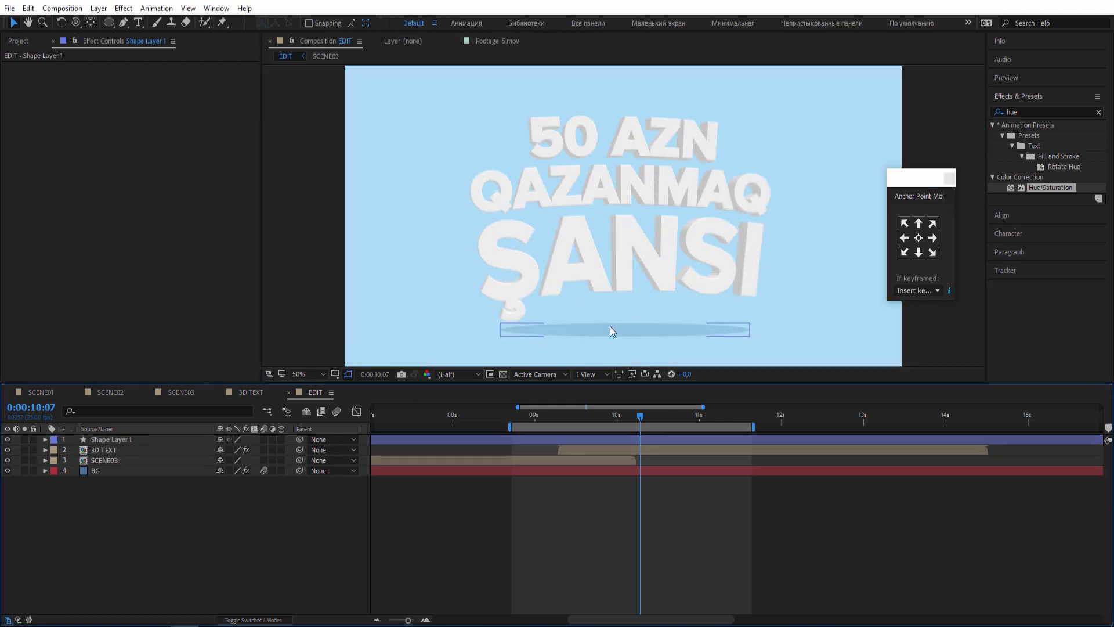
left_click(611, 329)
left_click(392, 444)
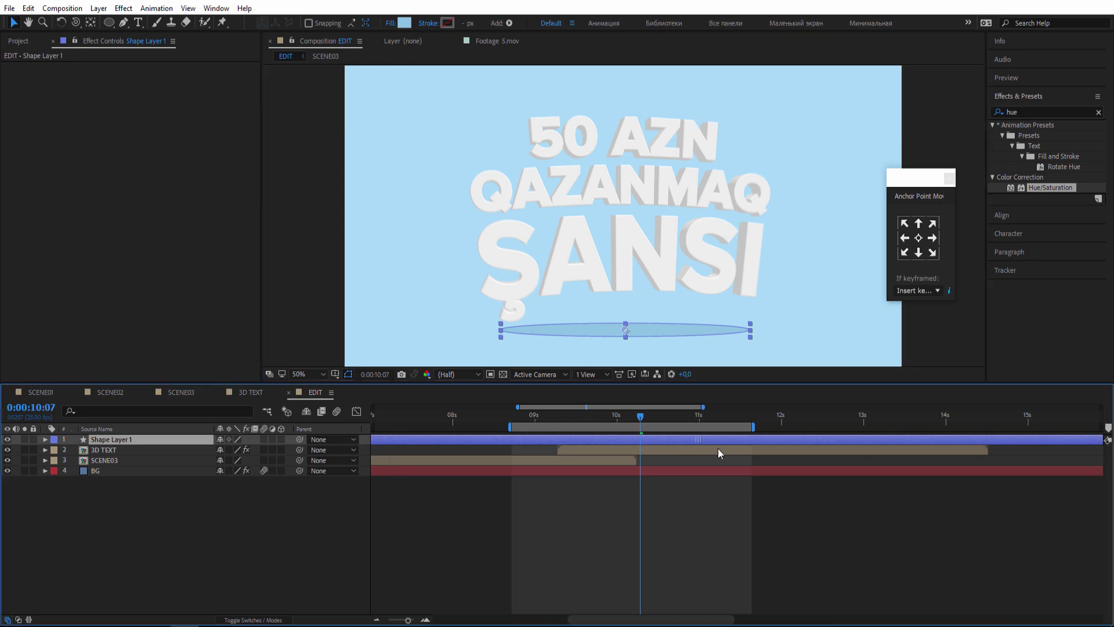
- Place Shape Layer 1 beneath 3D TEXT and shift its start to match 3D TEXT's, at about 0:00:09:07
key("minus")
key("minus")
left_click_drag(591, 445, 597, 446)
key("equal")
key("equal")
key("ctrl+bracketleft")
key("equal")
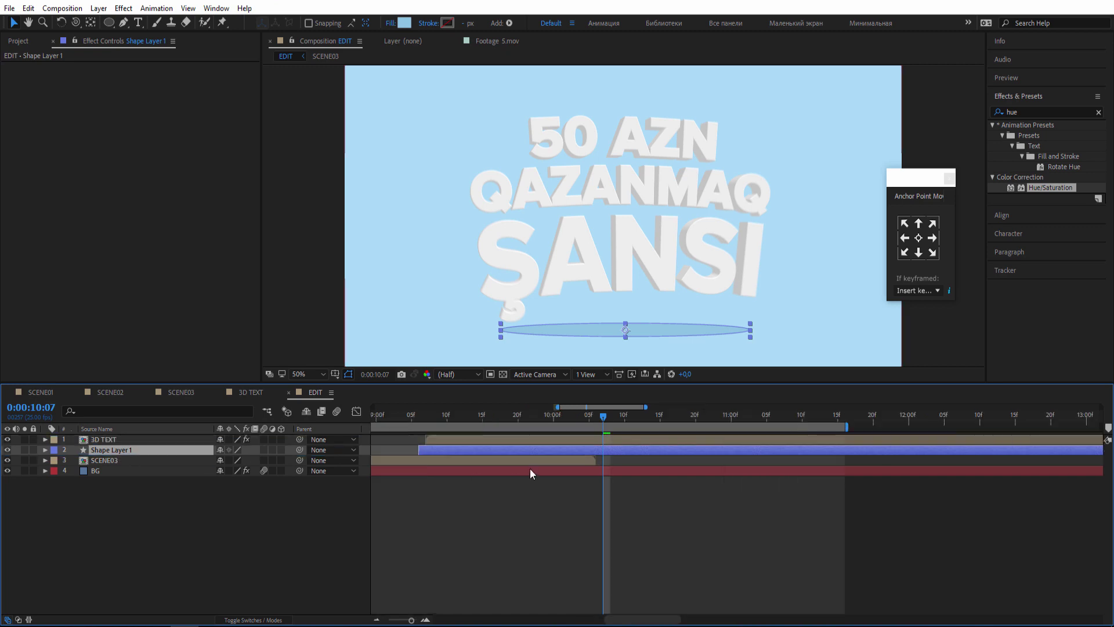
key("equal")
key("equal")
left_click_drag(498, 453, 510, 450)
- Keyframe Shape Layer 1's Scale from 0% at 0:00:09:11 up to 100% by 183.3% at about 0:00:09:16
left_click_drag(470, 417, 536, 418)
left_click(133, 463)
left_click(99, 452)
key("s")
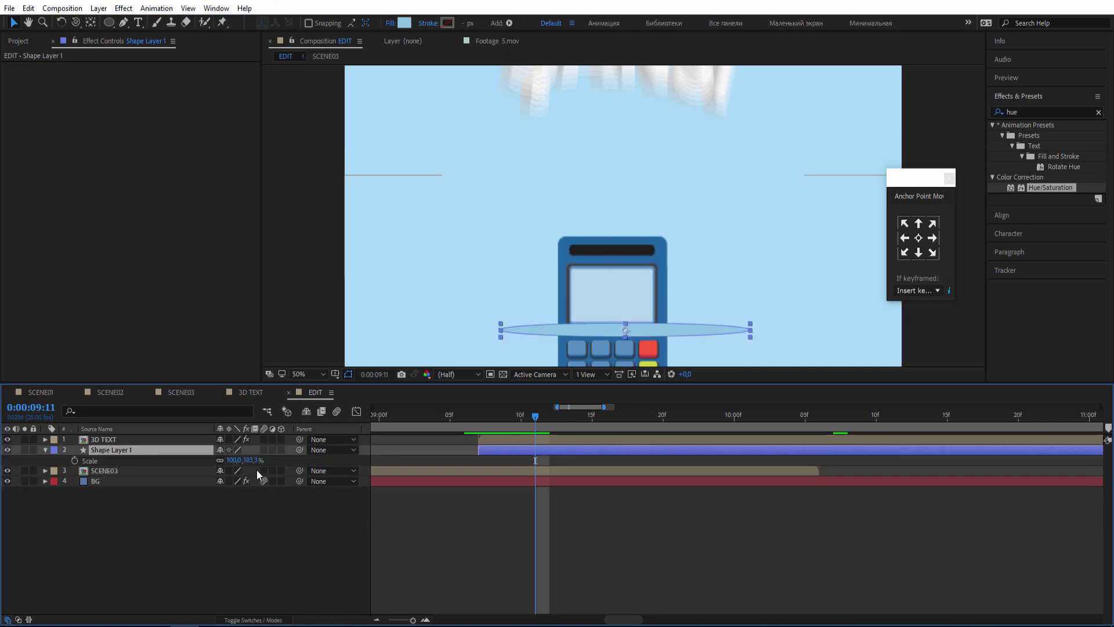
left_click(74, 460)
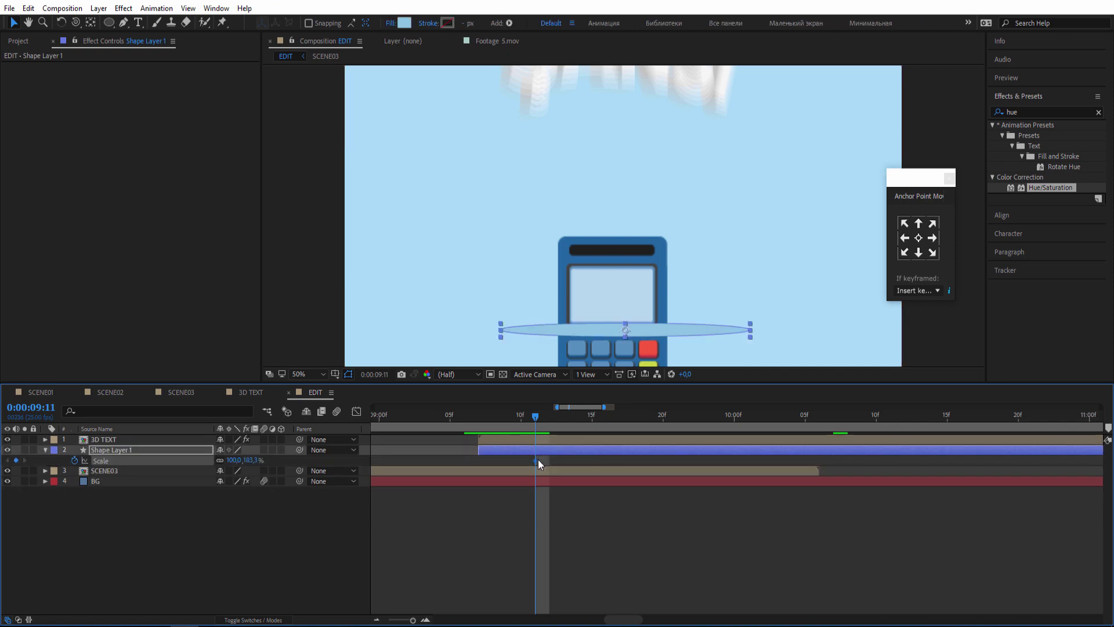
left_click(237, 460)
type("40")
key("Return")
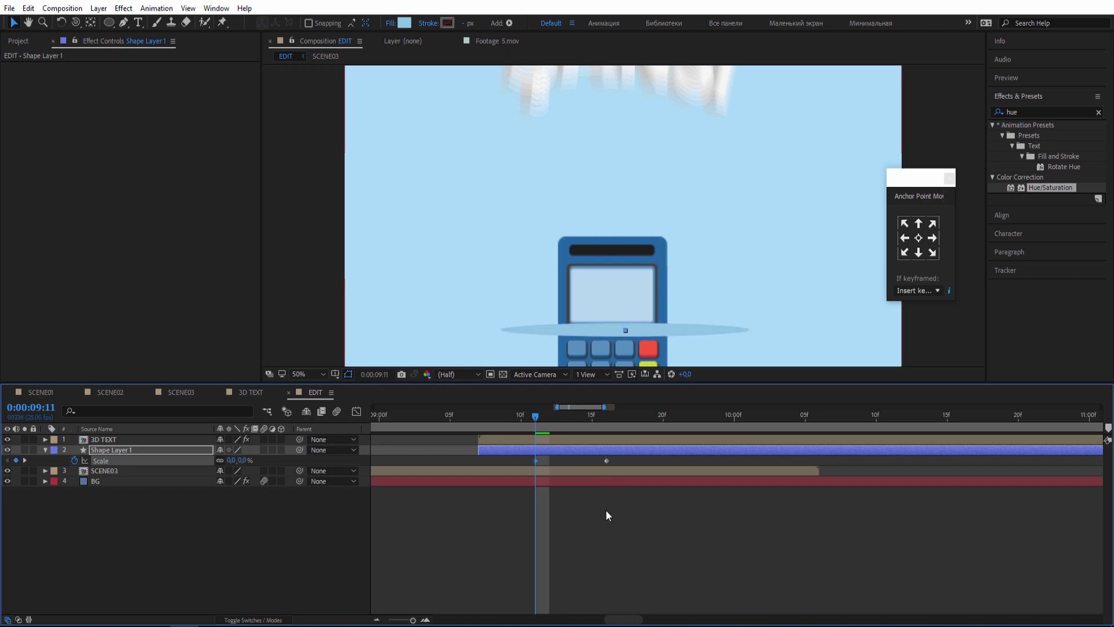
- Check the shadow's growth and move Shape Layer 1 below SCENE03 in the layer stack
left_click(606, 510)
left_click_drag(505, 416, 538, 423)
left_click_drag(133, 456, 134, 476)
- Shrink Shape Layer 1's Scale to about 79% by 144.8% at 0:00:09:20
left_click(552, 419)
left_click_drag(552, 419, 663, 417)
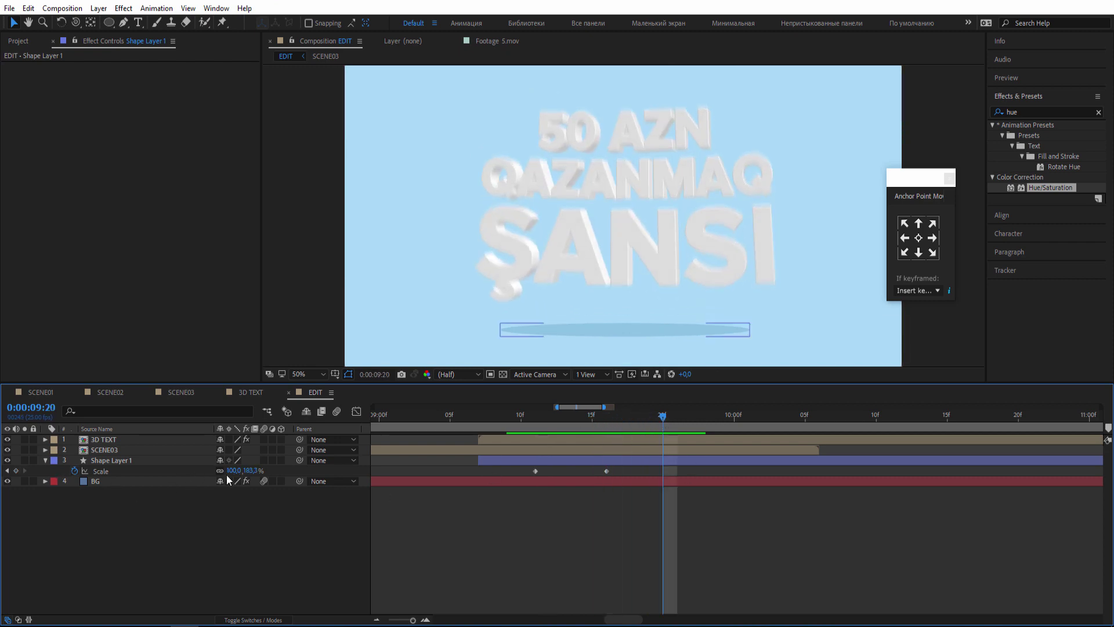
left_click_drag(237, 473, 215, 473)
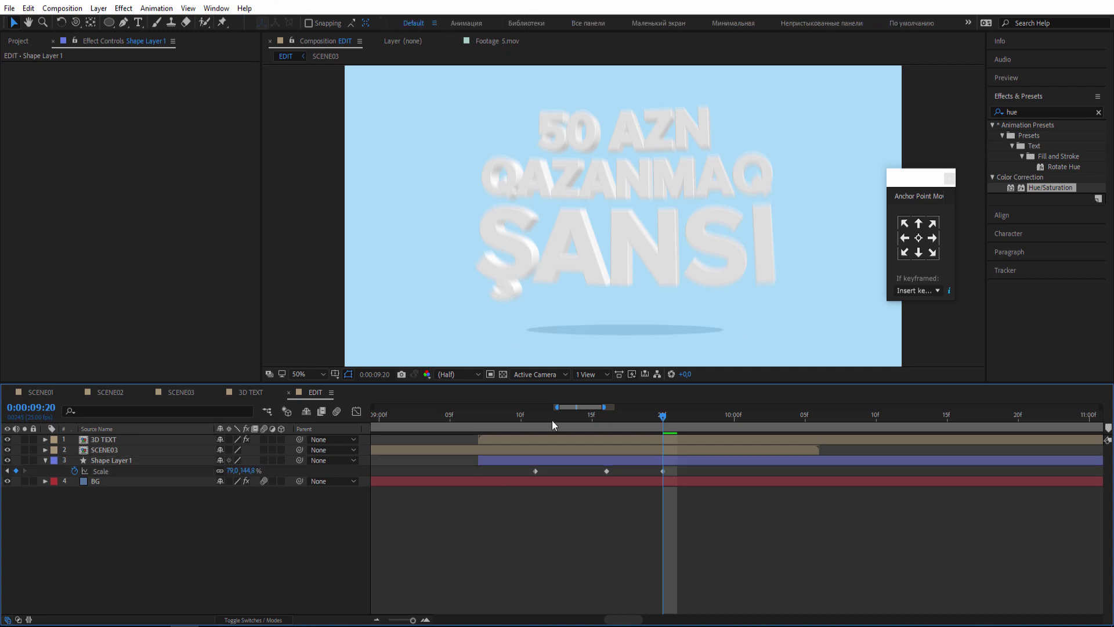
- Copy the shadow's full-size Scale keyframe to 0:00:10:04, where the text settles back down
left_click(552, 420)
left_click_drag(566, 422, 791, 430)
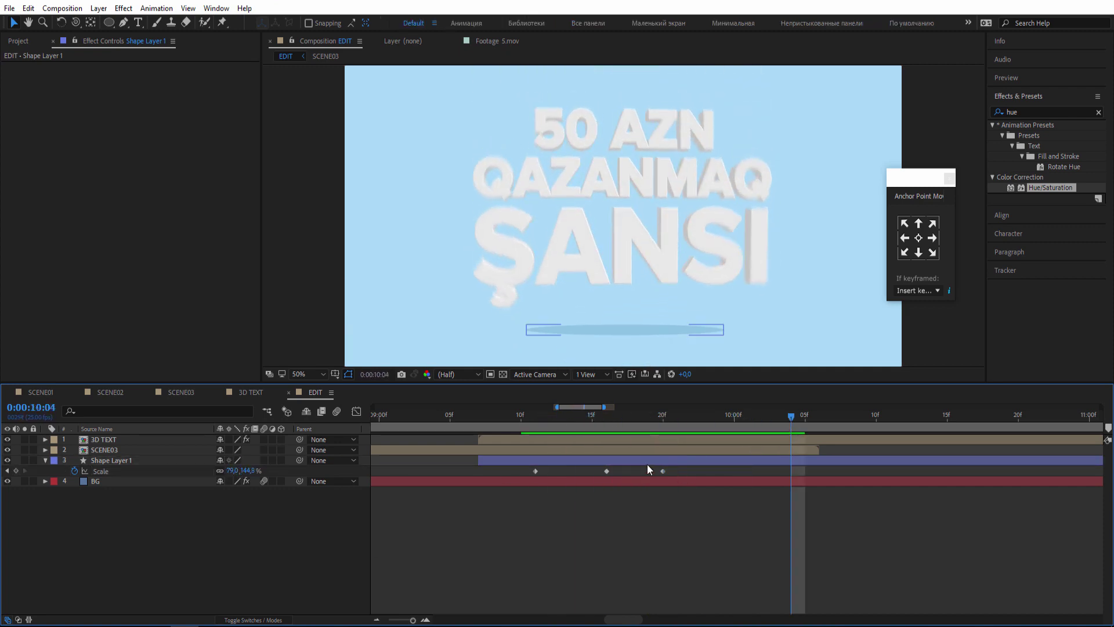
left_click(607, 470)
key("ctrl+c")
key("ctrl+v")
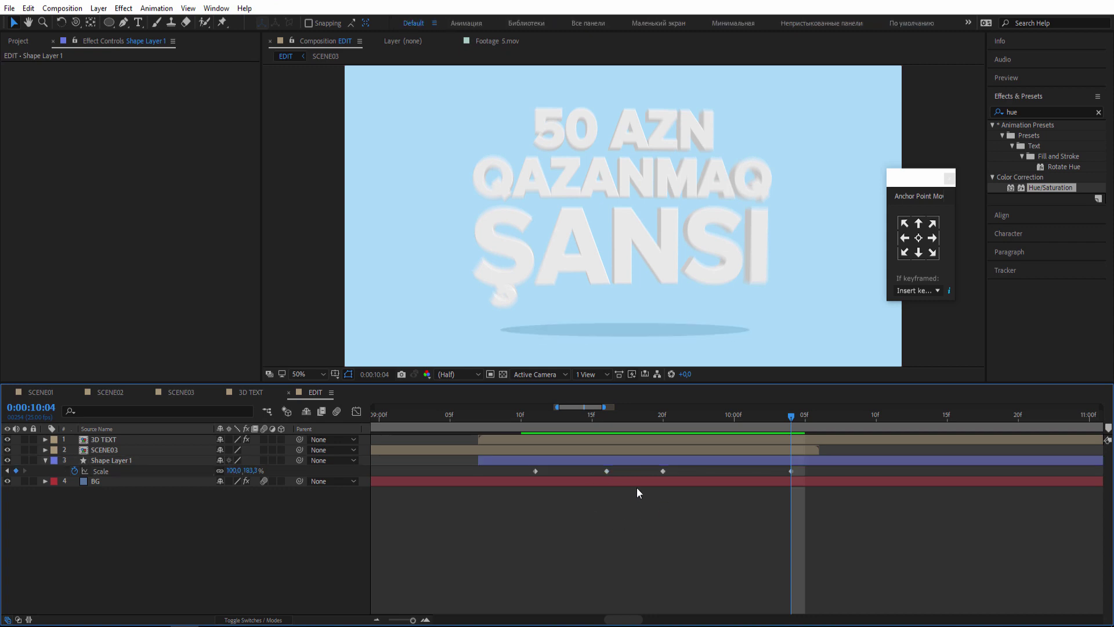
- Apply Easy Ease to all four of Shape Layer 1's Scale keyframes and preview the animation
left_click_drag(814, 472, 431, 479)
right_click(788, 471)
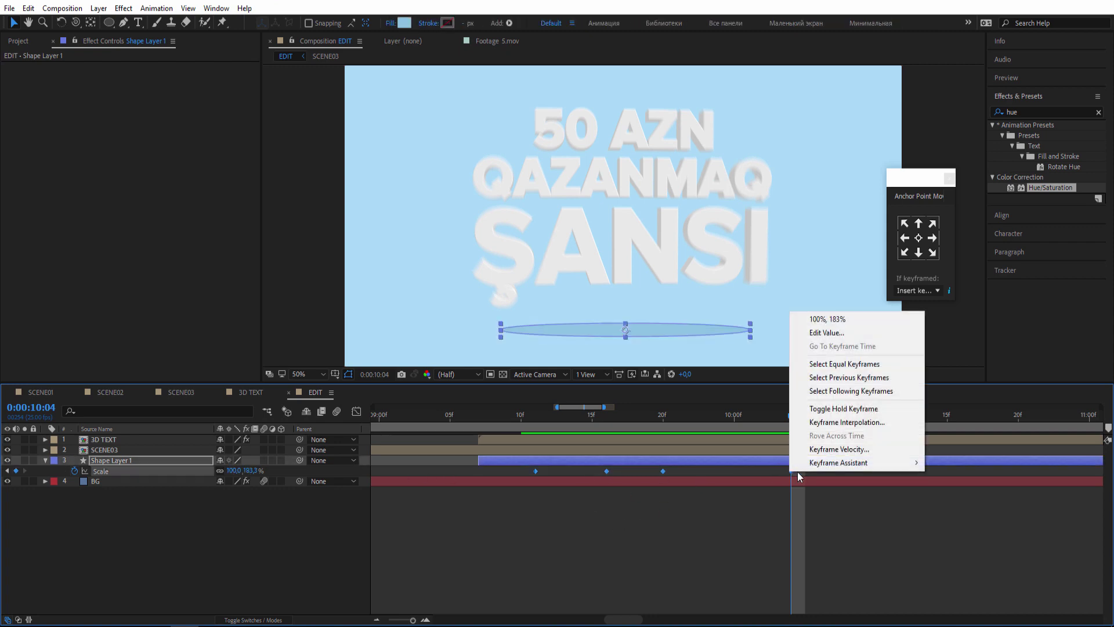
mouse_move(952, 459)
left_click(696, 502)
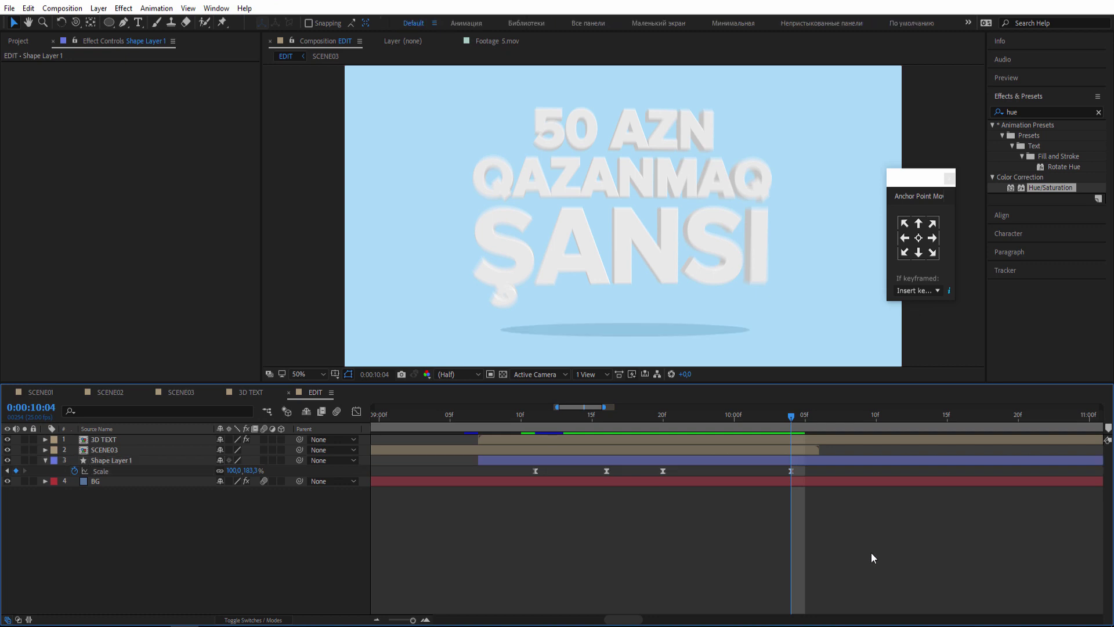
scroll(872, 553, "down", 3)
key("space")
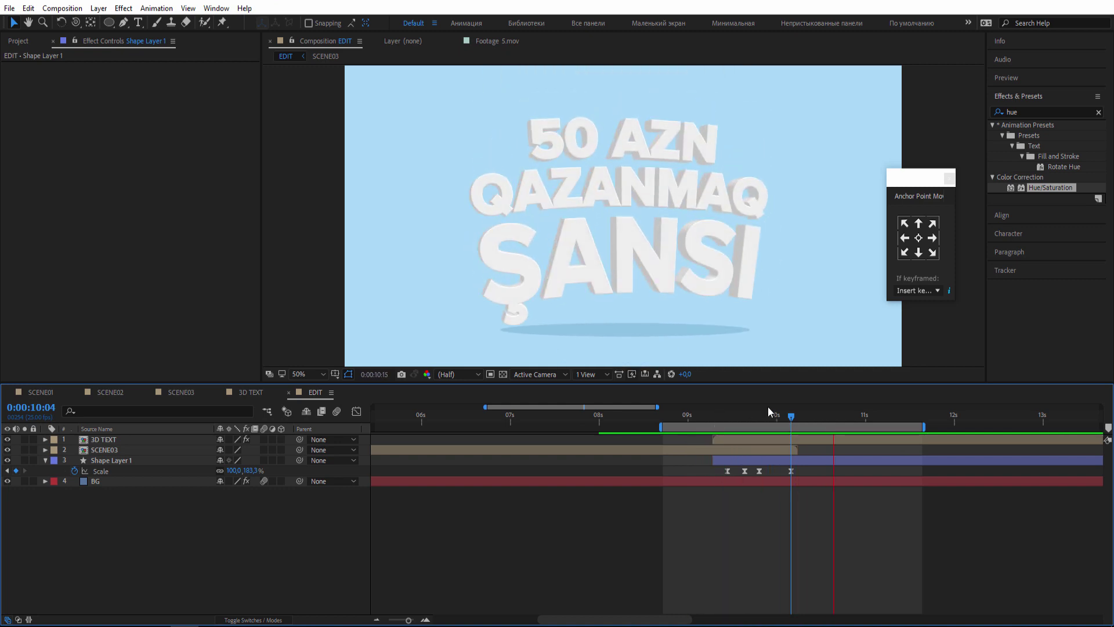
- Shorten the work area to end at about 0:00:10:11, delay the third shadow Scale keyframe to about 0:00:09:22, and preview
left_click_drag(924, 427, 823, 431)
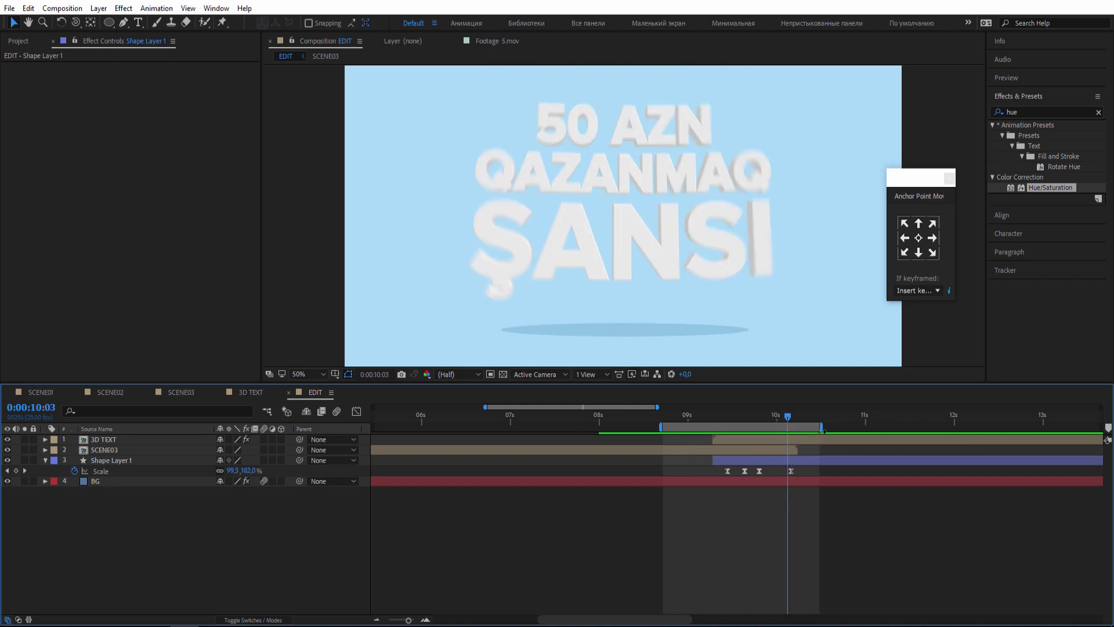
left_click_drag(717, 414, 791, 418)
left_click_drag(759, 471, 766, 470)
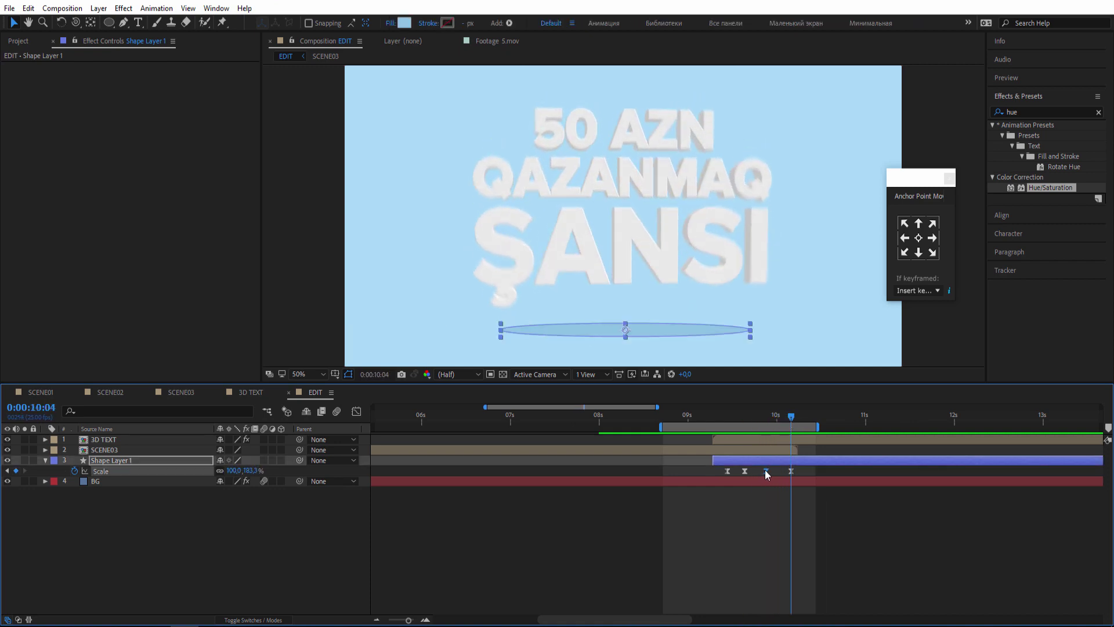
key("space")
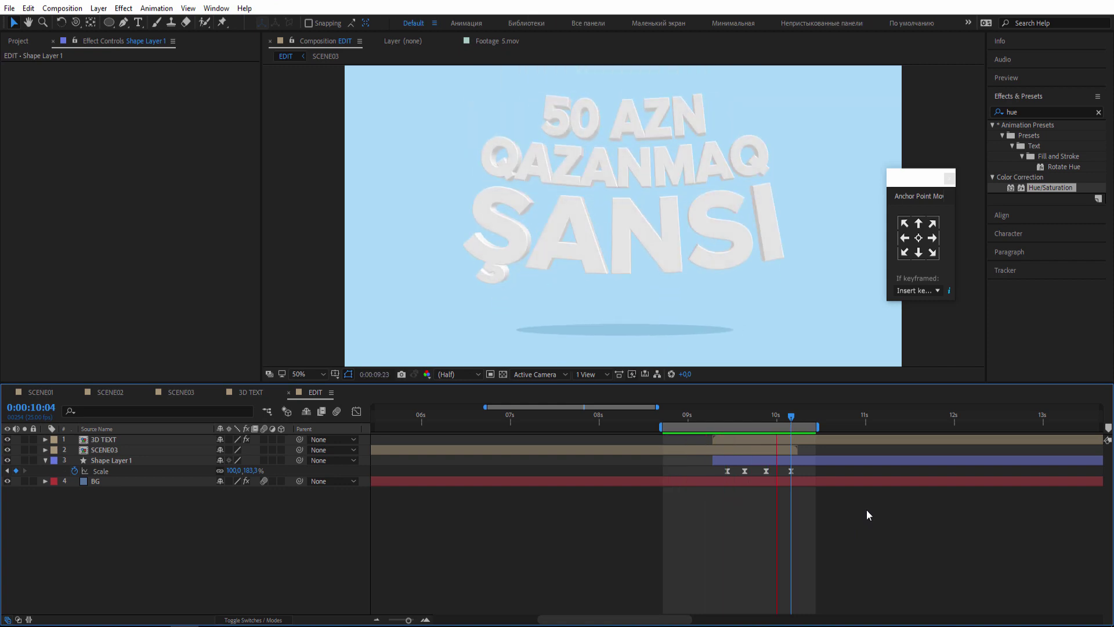
- Extend the work area's end to about 0:00:10:16 and preview the transition at a smaller view size
left_click_drag(818, 427, 835, 427)
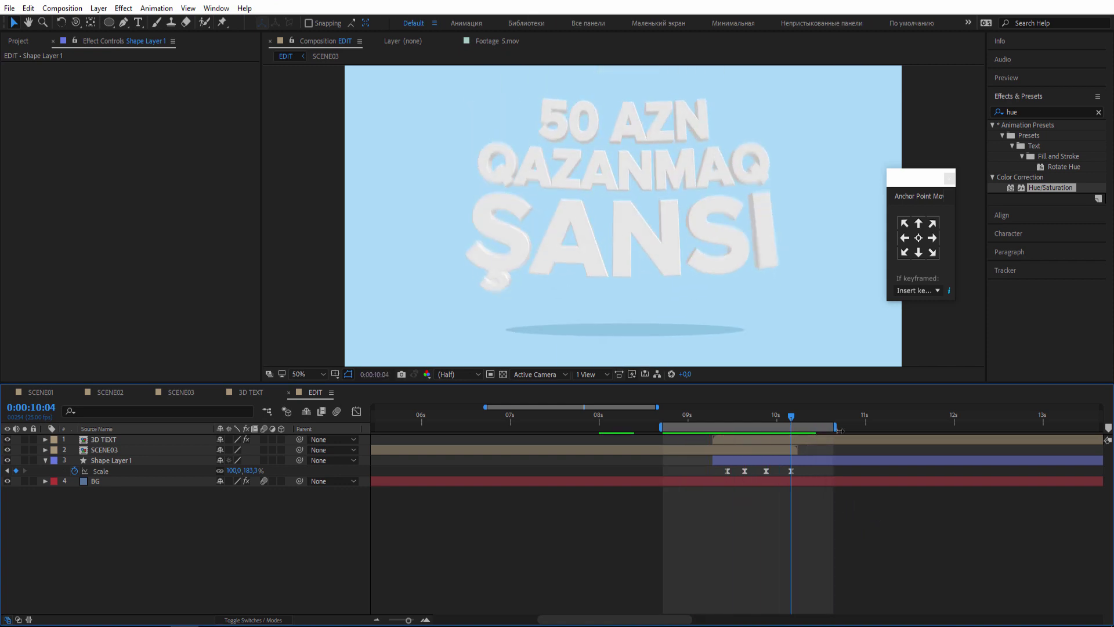
scroll(486, 232, "down", 2)
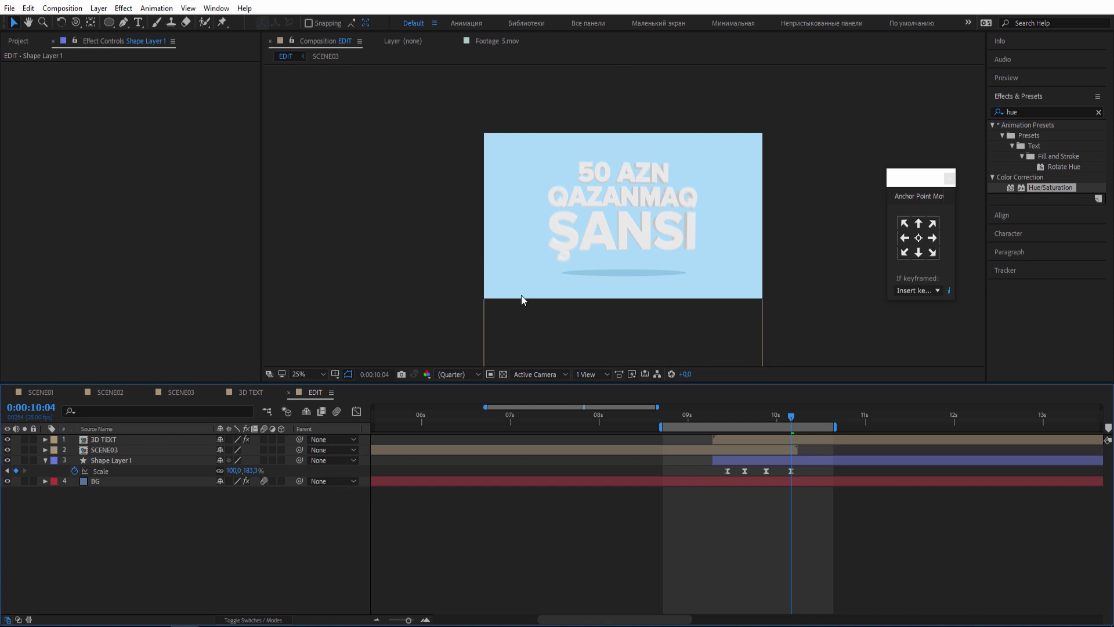
key("space")
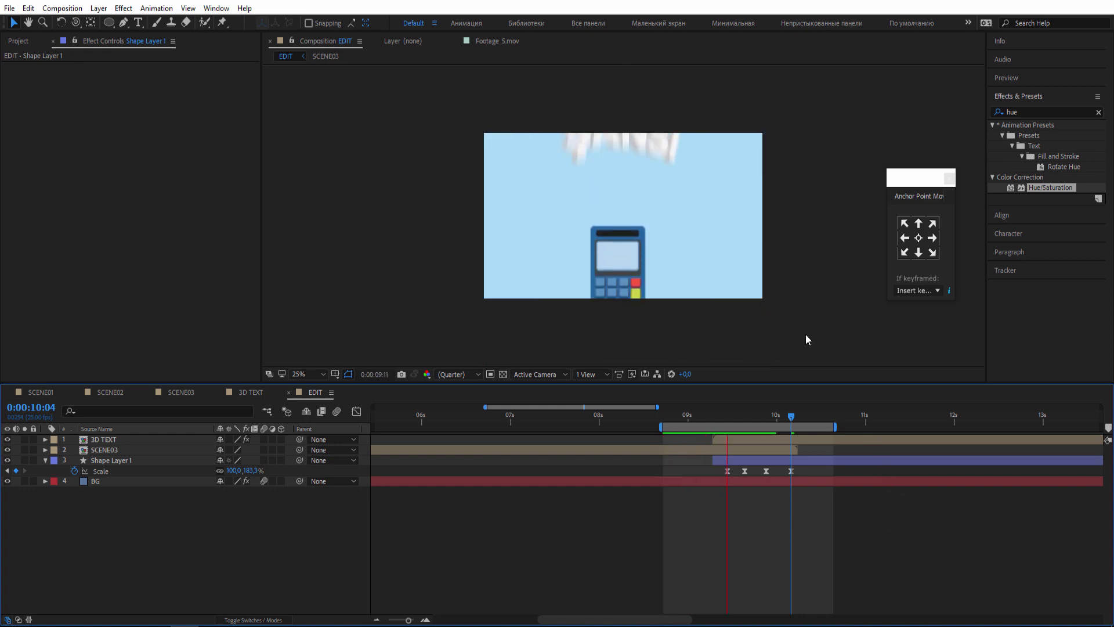